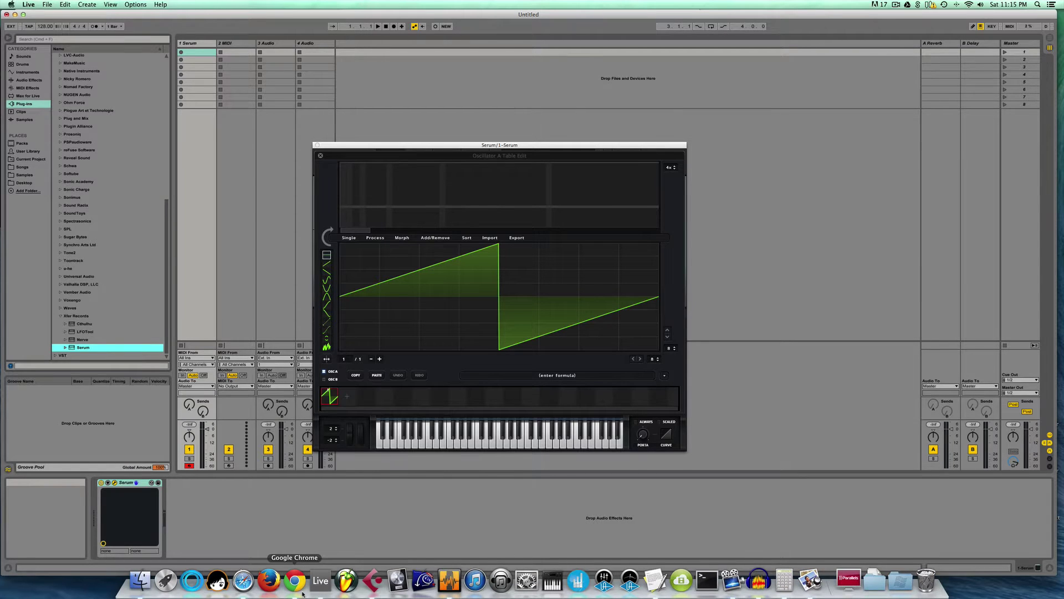
- Read the McGill wavetable page in Chrome, then bring the Wikipedia 'Wavetable synthesis' article to the front
{"action": "left_click", "coordinate": [302, 594]}
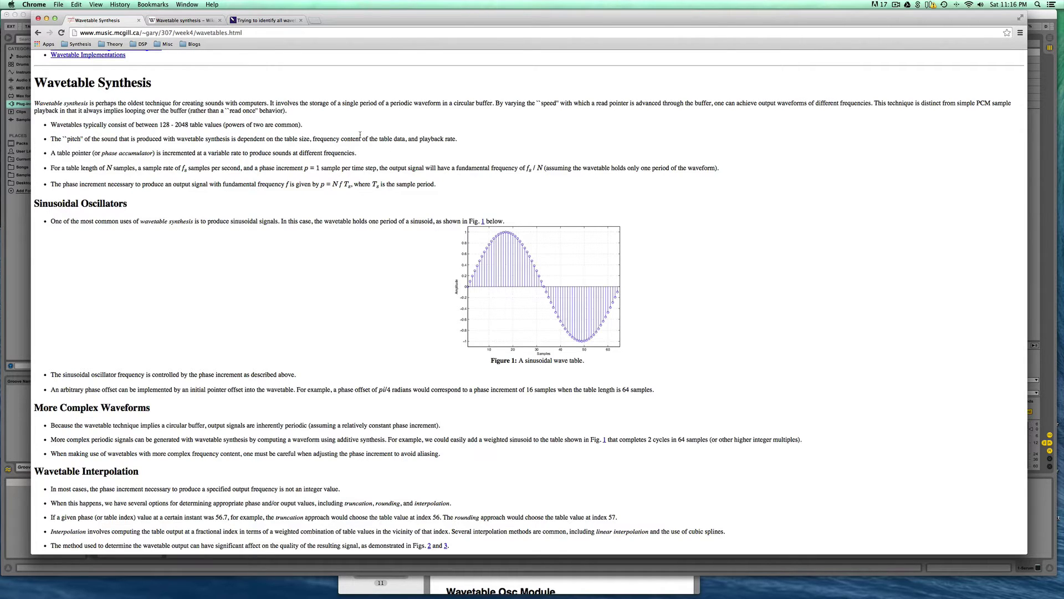
{"action": "left_click", "coordinate": [188, 18]}
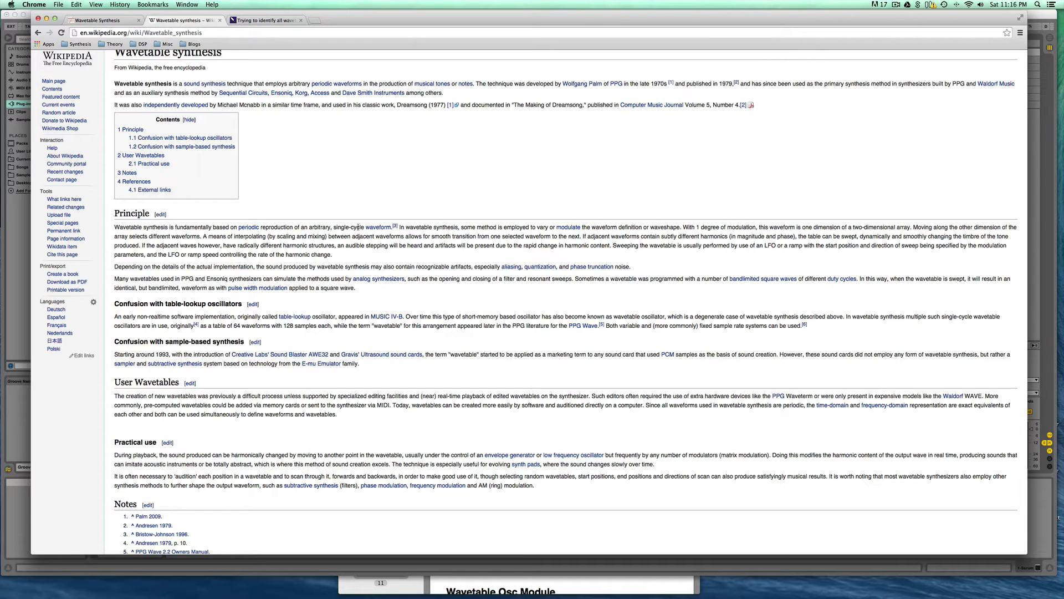
{"action": "key", "text": "super+Tab"}
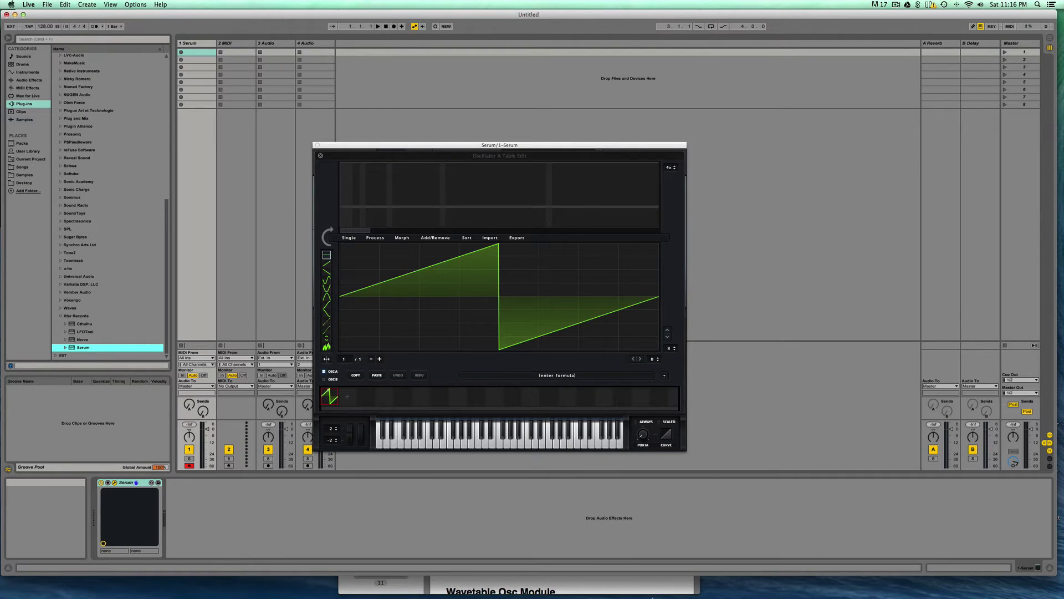
{"action": "left_click", "coordinate": [526, 586]}
{"action": "left_click", "coordinate": [787, 520]}
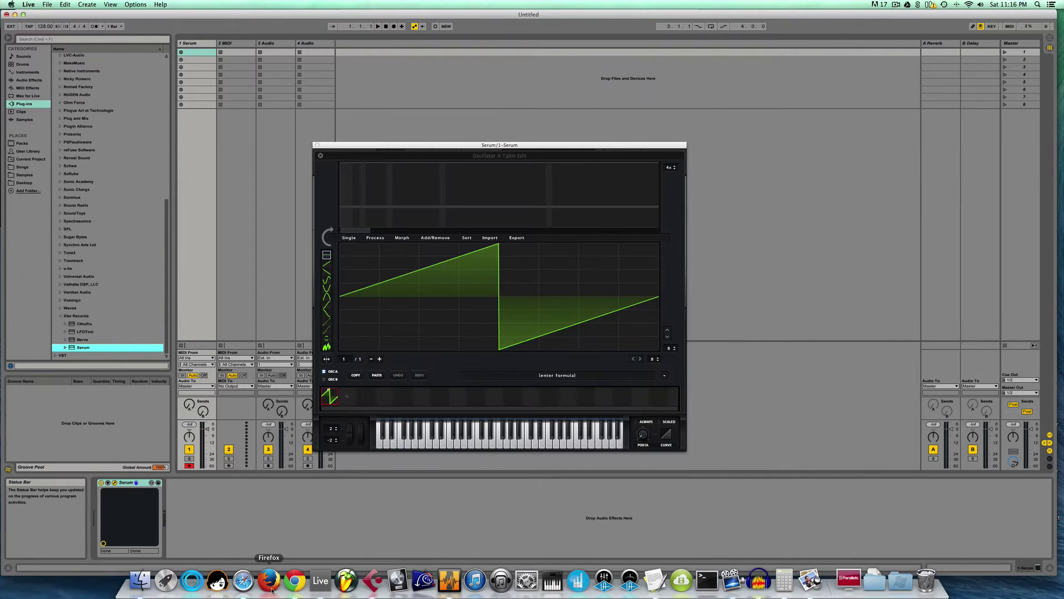
{"action": "left_click", "coordinate": [295, 582]}
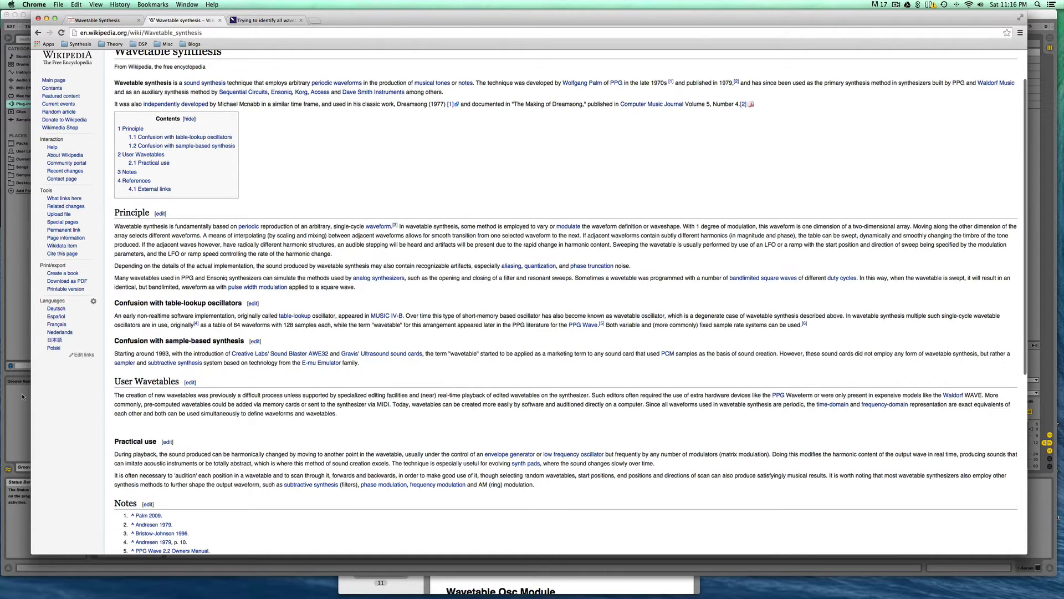
- Close Table Edit, load the 4088 wavetable into Oscillator A and sweep WT POS to 250
{"action": "left_click", "coordinate": [21, 393]}
{"action": "left_click", "coordinate": [320, 155]}
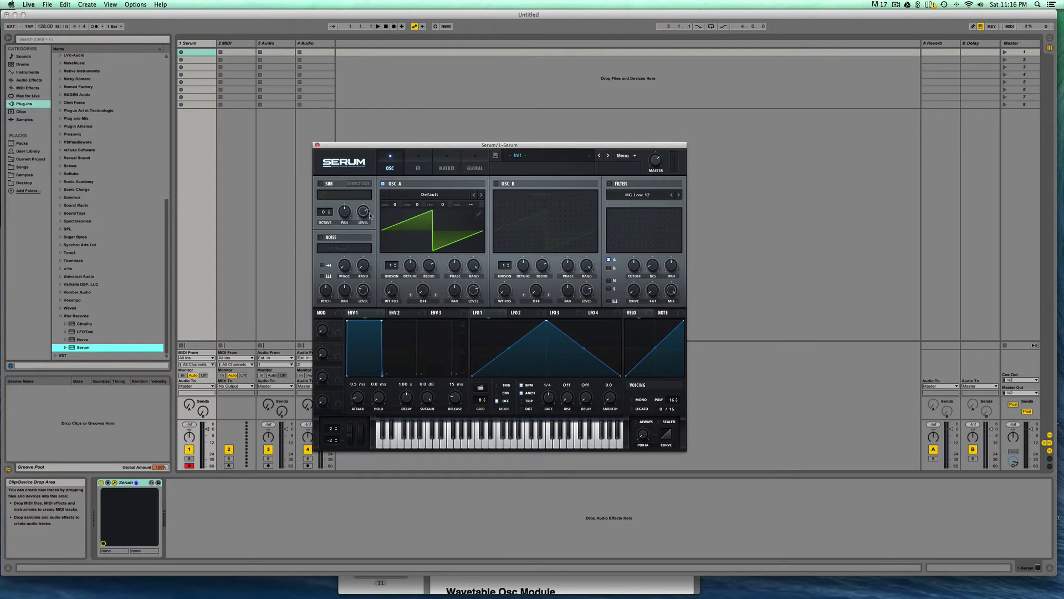
{"action": "left_click", "coordinate": [447, 194]}
{"action": "mouse_move", "coordinate": [447, 203]}
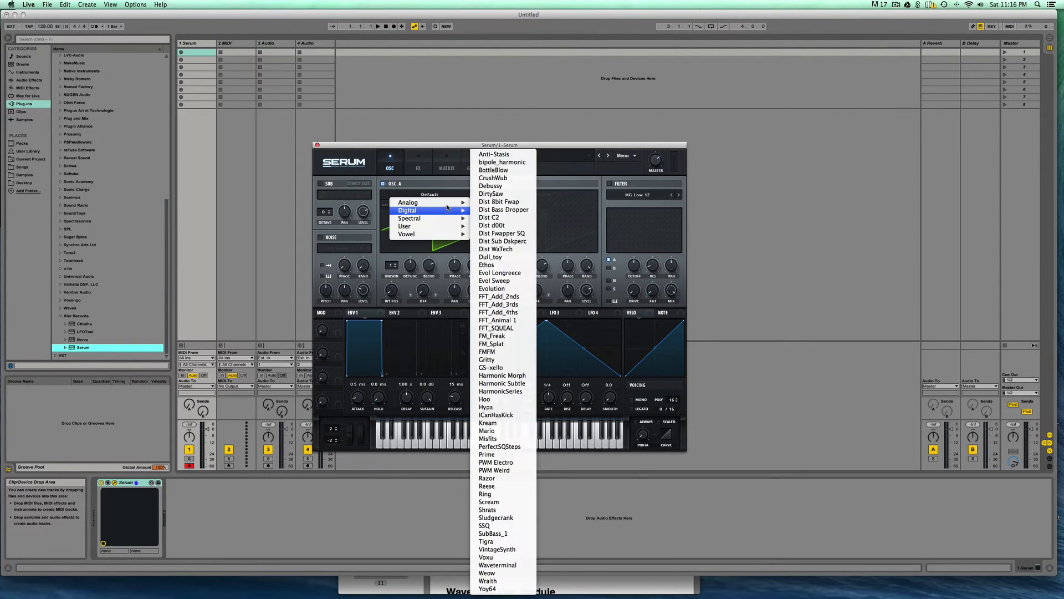
{"action": "left_click", "coordinate": [485, 202]}
{"action": "left_click_drag", "start_coordinate": [391, 289], "coordinate": [391, 250]}
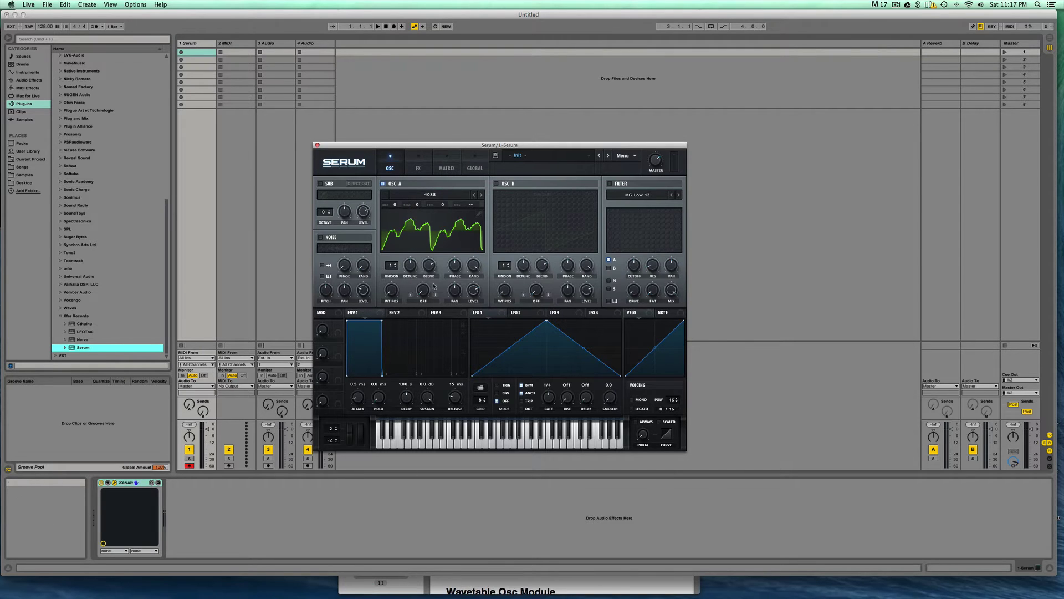
- Browse the 4088 table's frames, including frame 137, in the wavetable editor, then close it
{"action": "left_click", "coordinate": [478, 213]}
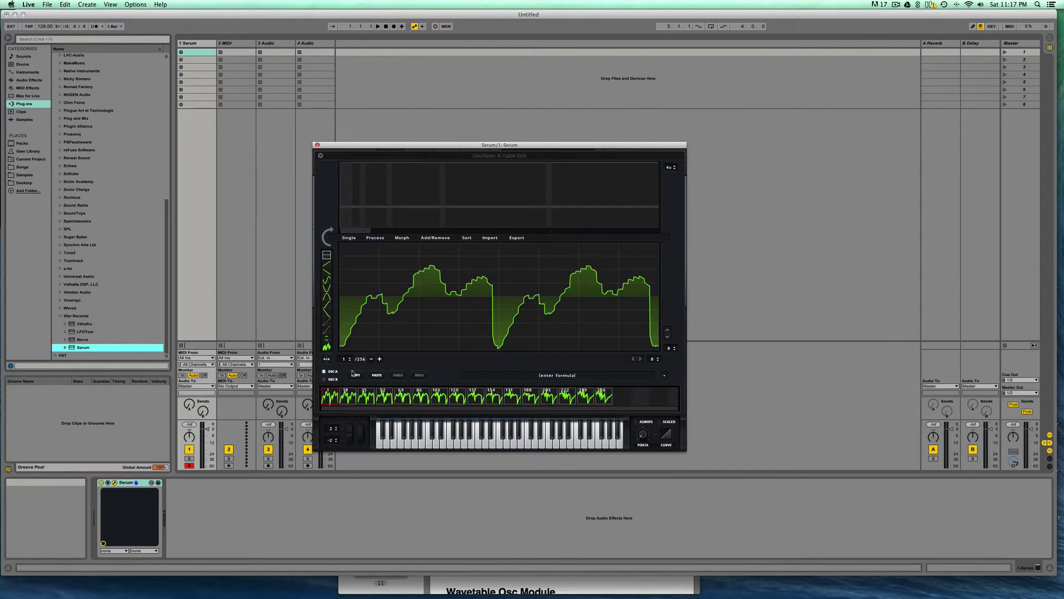
{"action": "left_click", "coordinate": [439, 395]}
{"action": "left_click", "coordinate": [475, 397]}
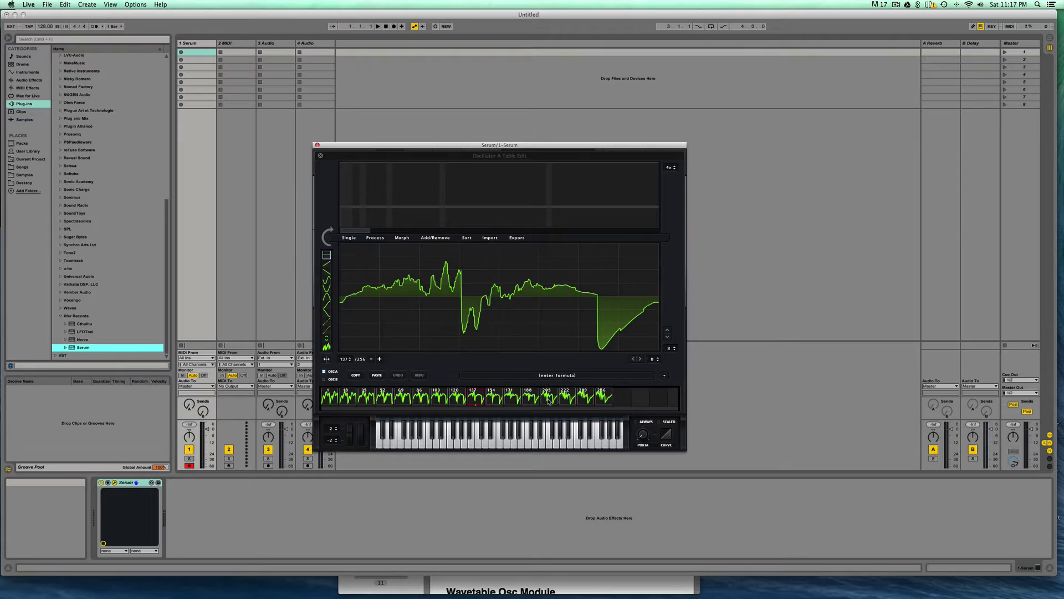
{"action": "left_click", "coordinate": [548, 397]}
{"action": "left_click", "coordinate": [603, 397]}
{"action": "left_click", "coordinate": [333, 397]}
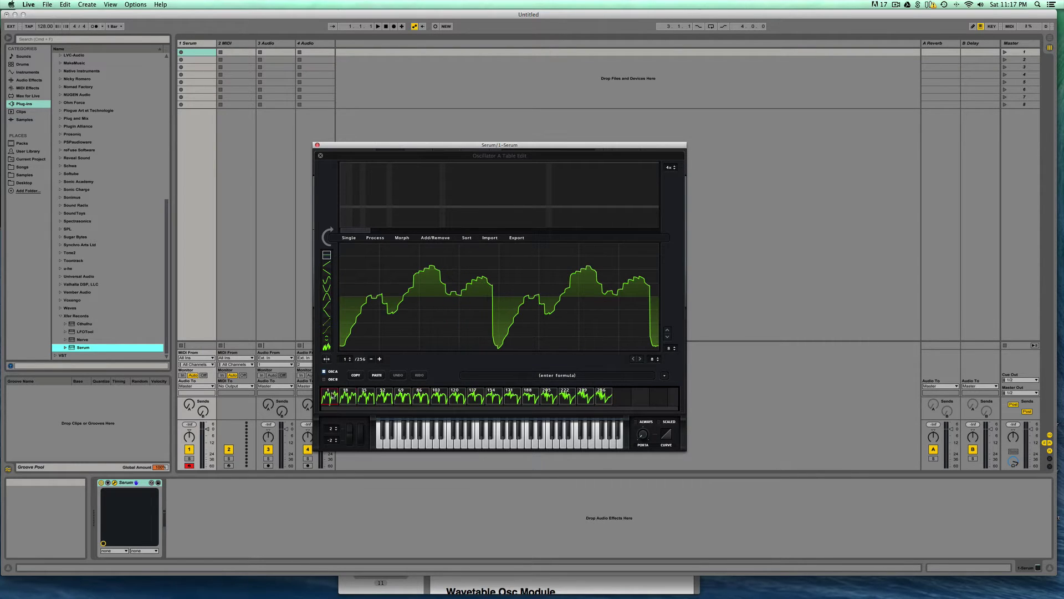
{"action": "left_click", "coordinate": [321, 157]}
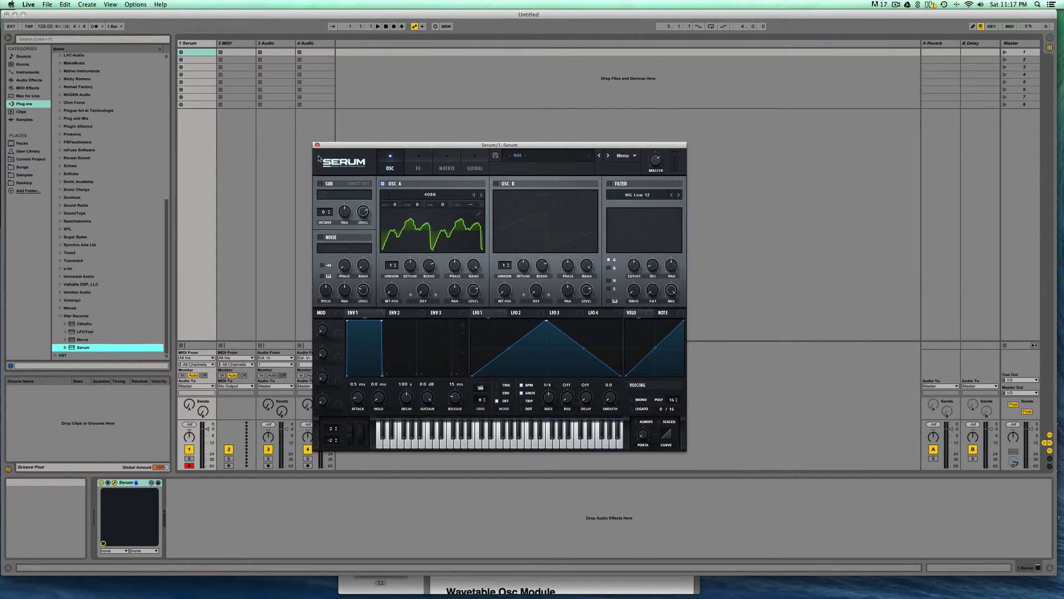
- Read the Wavetable Oscillators pages 11–12 of Serum_10_Manual.pdf in Preview
{"action": "left_click", "coordinate": [637, 587]}
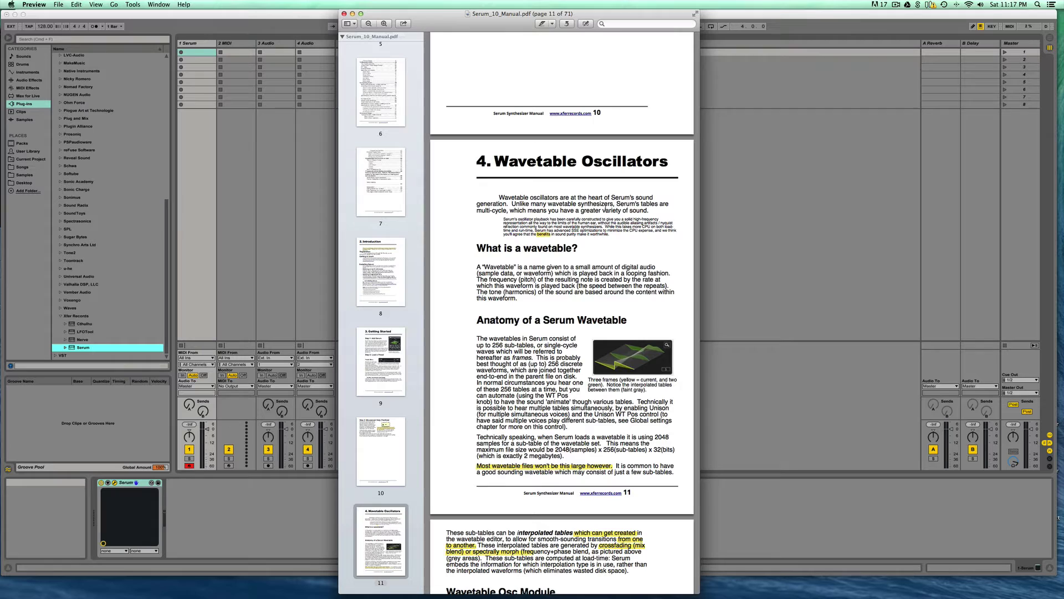
{"action": "scroll", "coordinate": [576, 180], "scroll_direction": "down", "scroll_amount": 3}
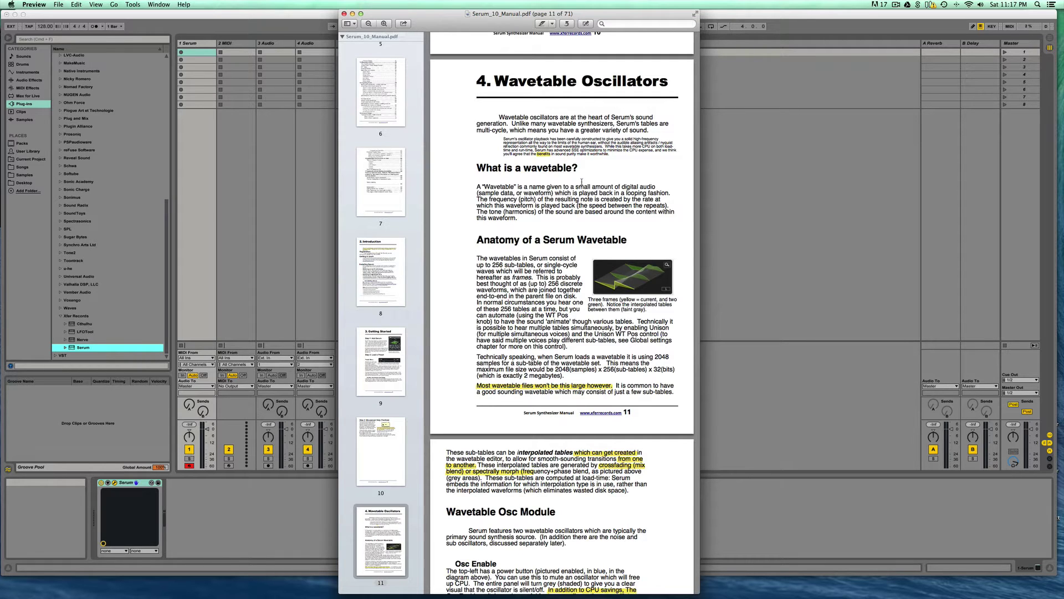
{"action": "scroll", "coordinate": [581, 181], "scroll_direction": "down", "scroll_amount": 3}
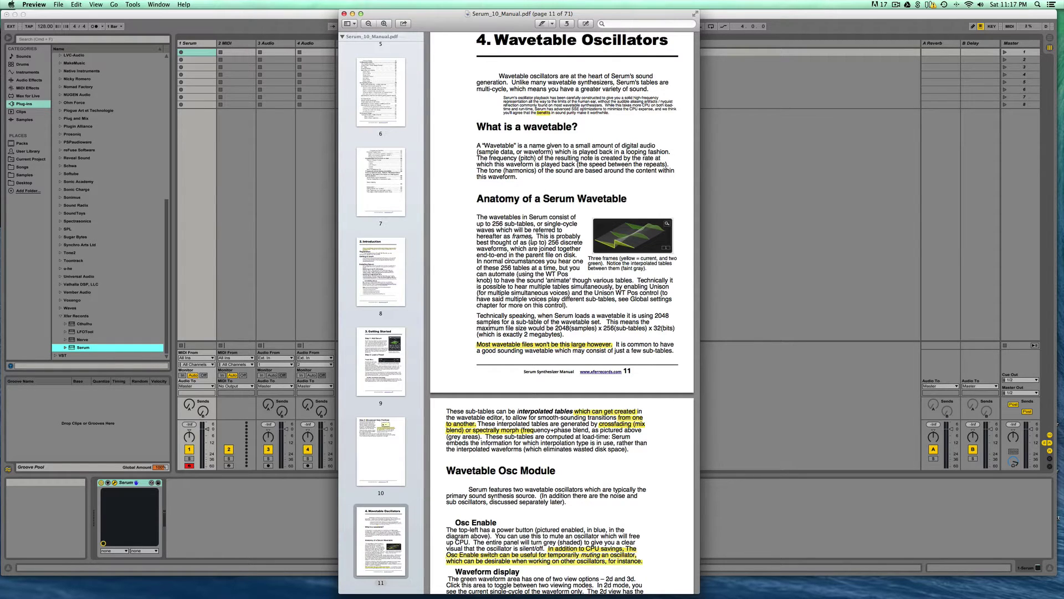
{"action": "scroll", "coordinate": [532, 242], "scroll_direction": "down", "scroll_amount": 3}
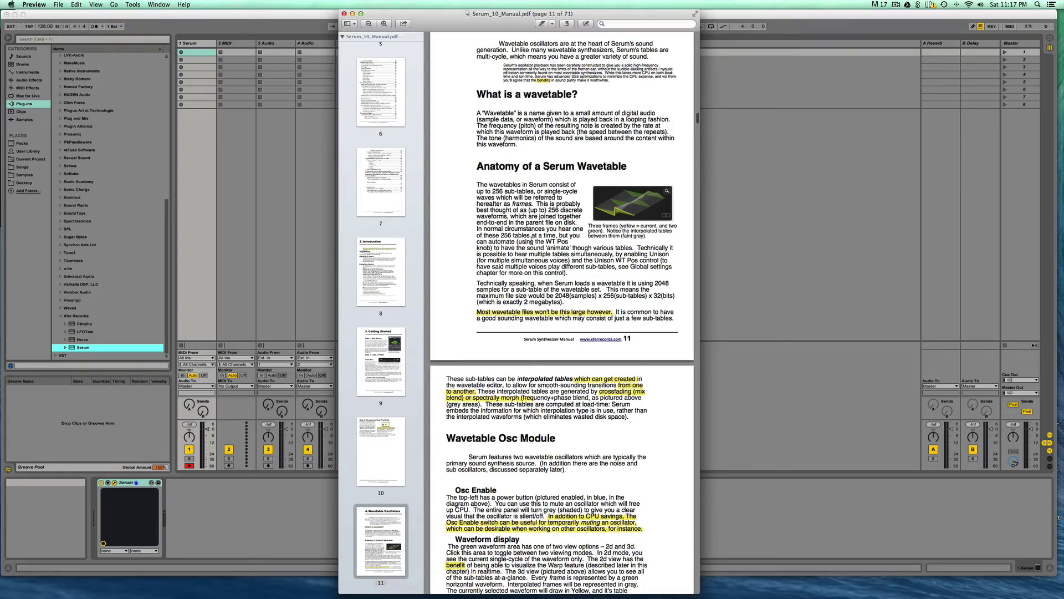
{"action": "scroll", "coordinate": [531, 242], "scroll_direction": "down", "scroll_amount": 5}
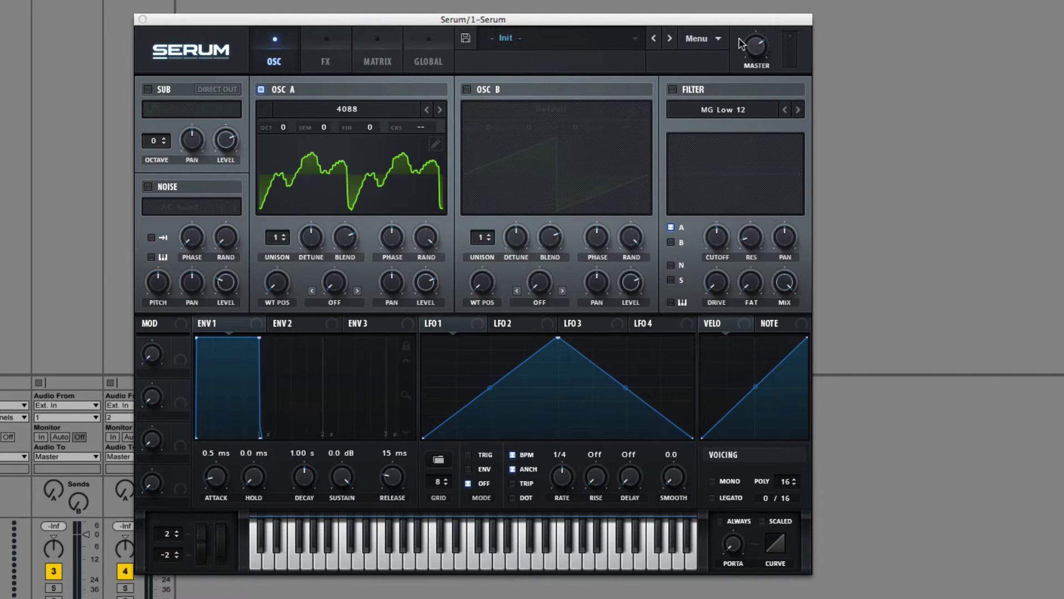
- Choose Init Preset from Serum's menu and open Oscillator A's wavetable editor on the default saw
{"action": "left_click", "coordinate": [687, 42]}
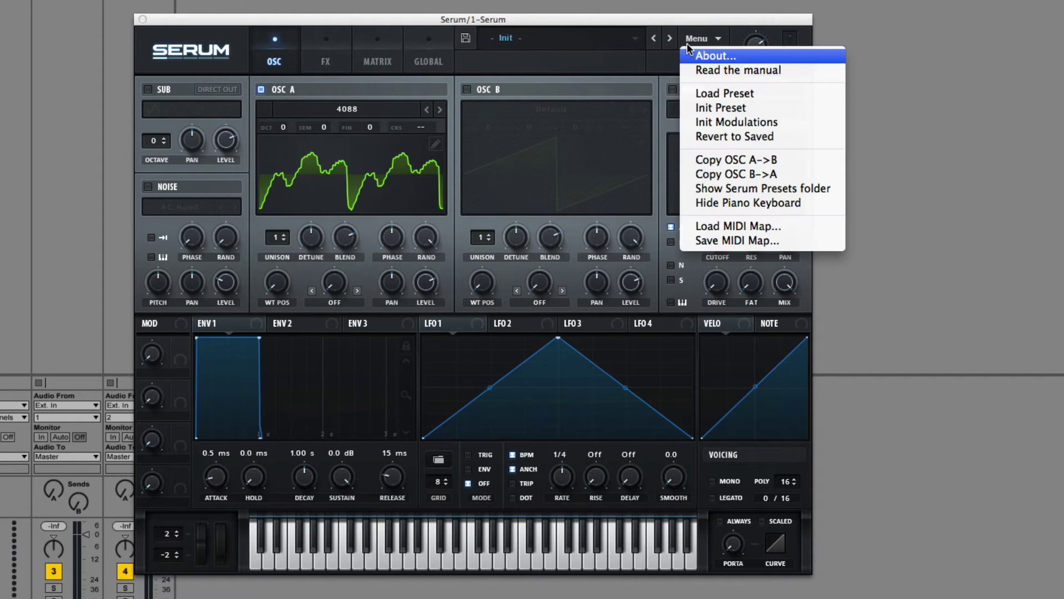
{"action": "left_click", "coordinate": [720, 108]}
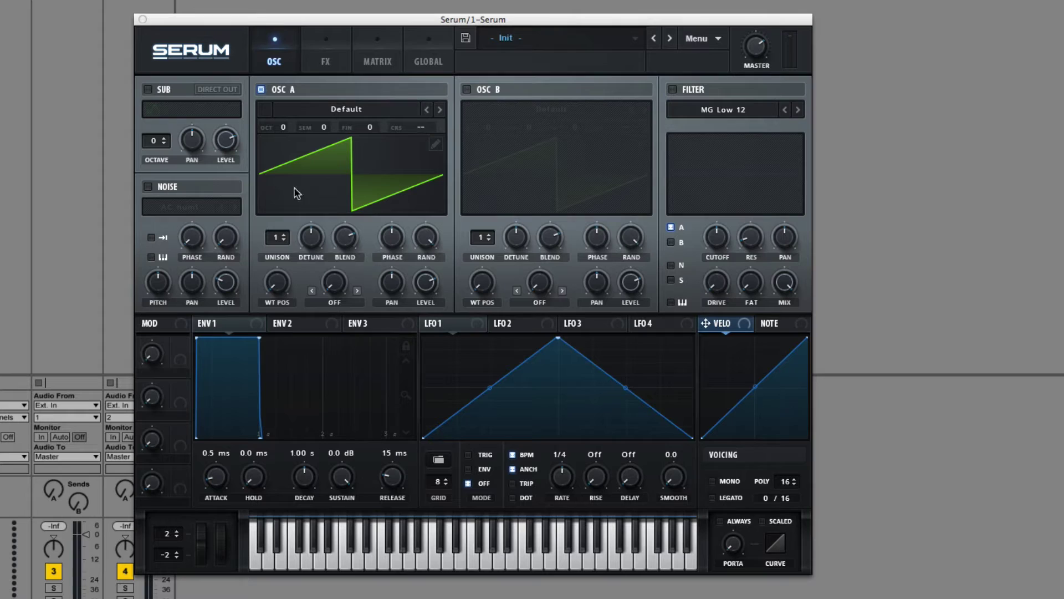
{"action": "left_click", "coordinate": [436, 144]}
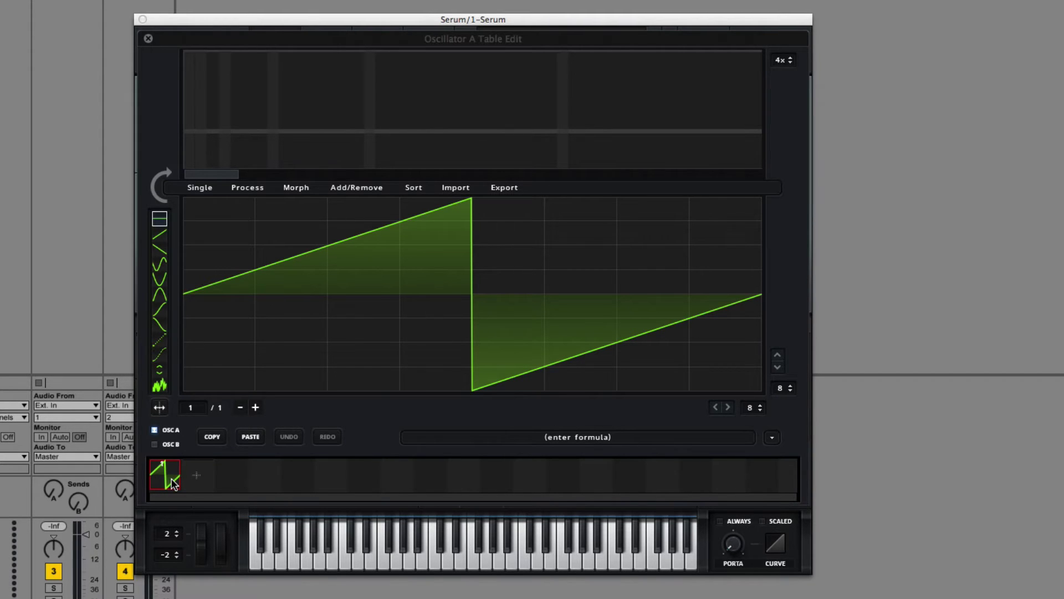
- Duplicate the saw into a second frame and turn it into a Singles square wave
{"action": "left_click_drag", "start_coordinate": [174, 483], "coordinate": [201, 481]}
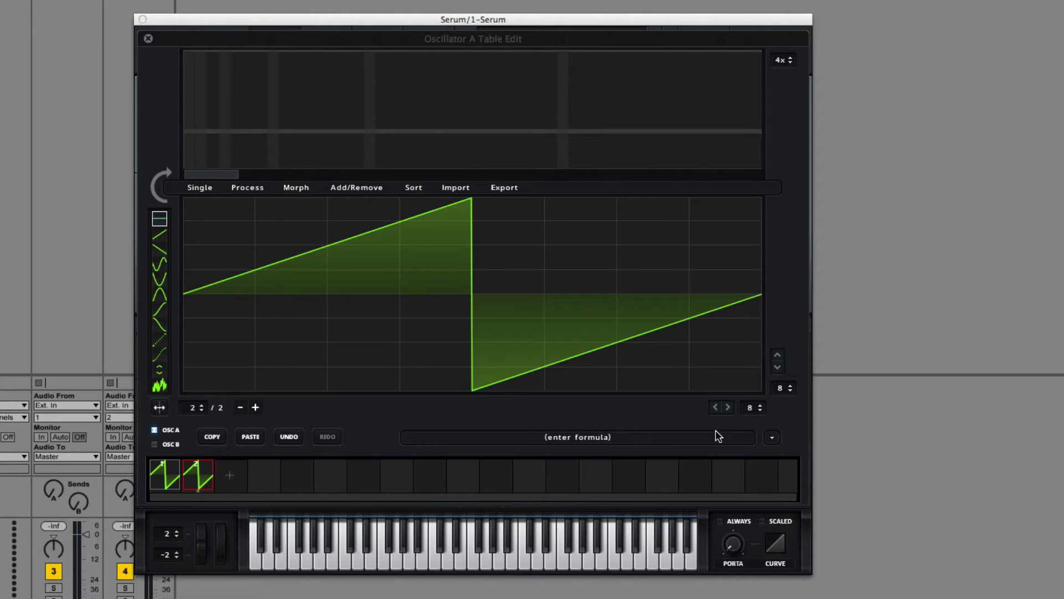
{"action": "left_click", "coordinate": [772, 437]}
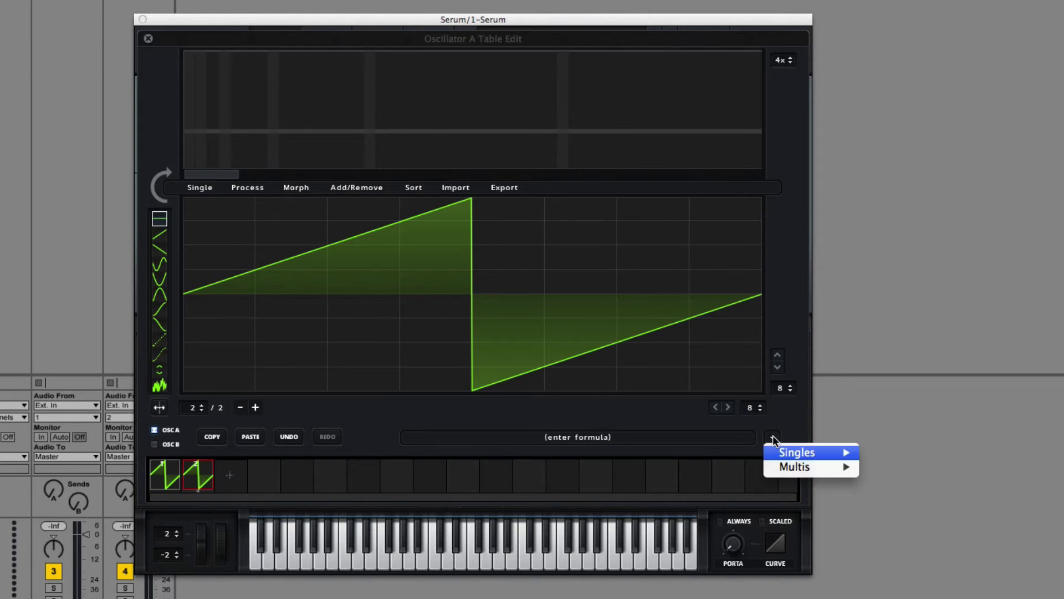
{"action": "mouse_move", "coordinate": [789, 452]}
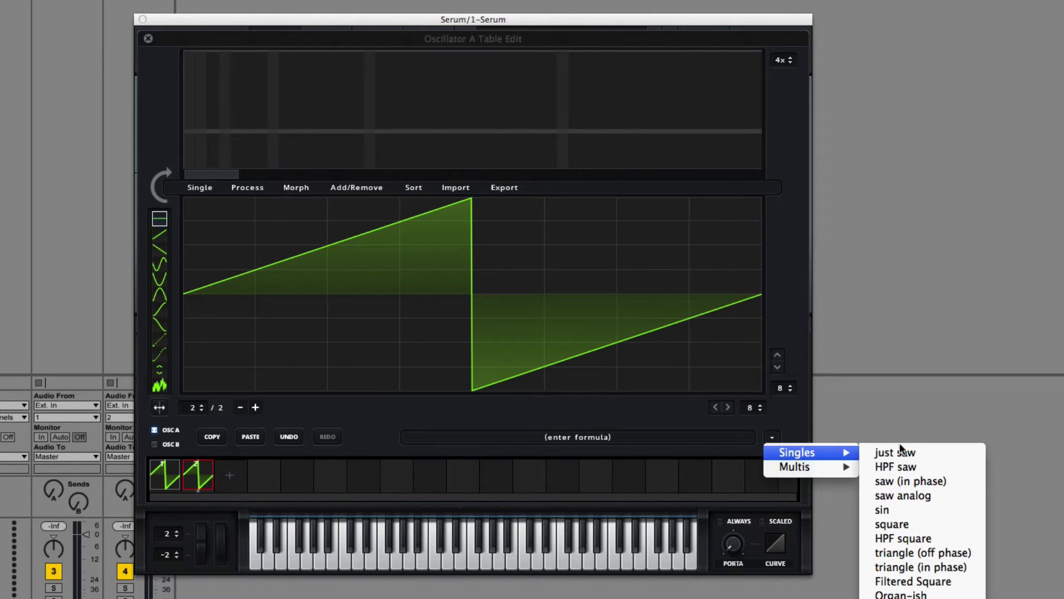
{"action": "left_click", "coordinate": [920, 524]}
- Close the editor and sweep WT POS between the saw and square frames
{"action": "left_click", "coordinate": [147, 39]}
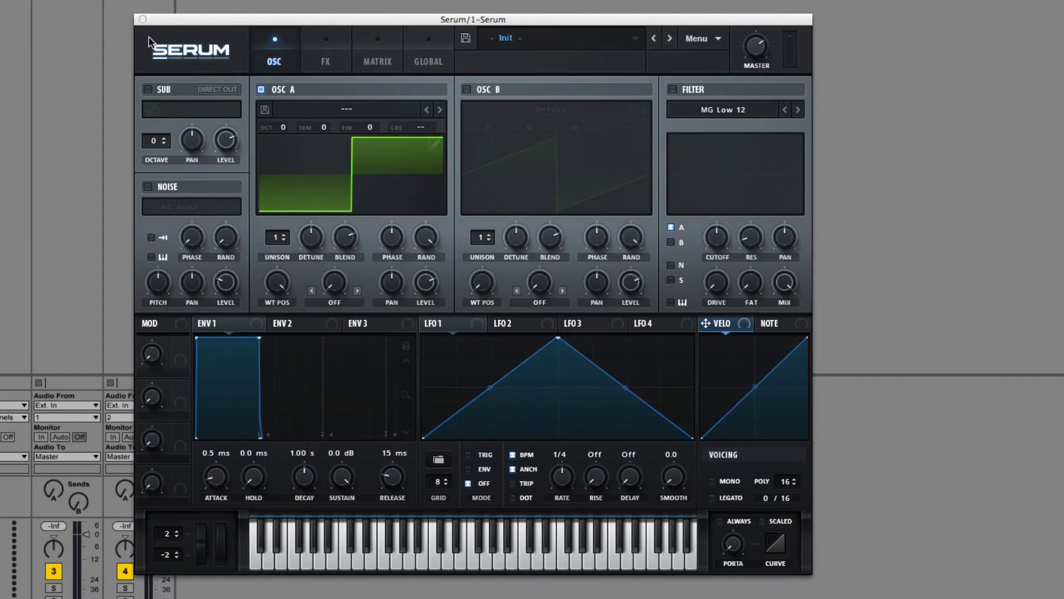
{"action": "left_click_drag", "start_coordinate": [261, 273], "coordinate": [344, 360]}
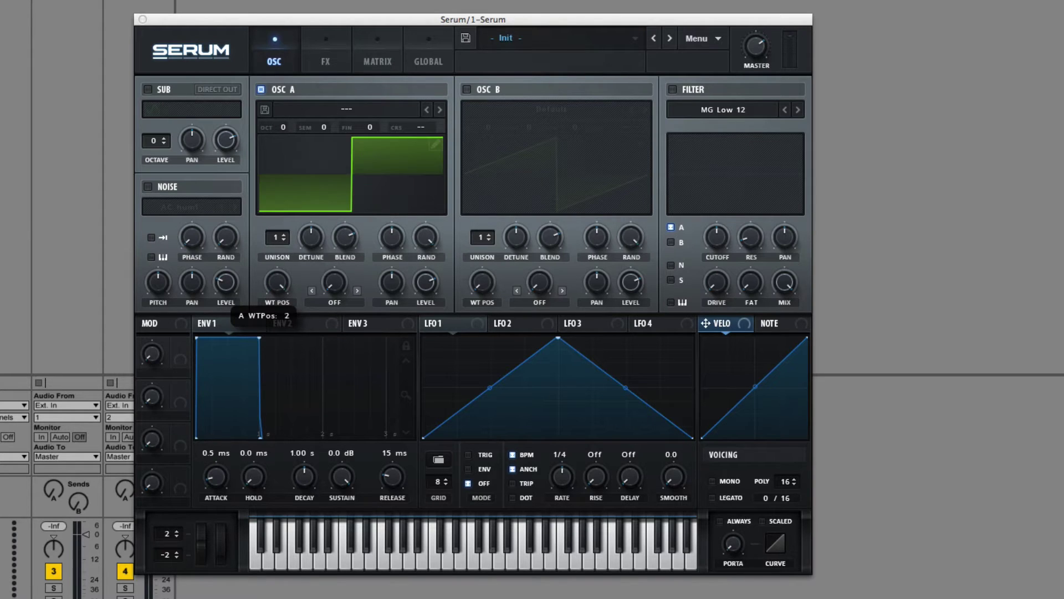
{"action": "left_click_drag", "start_coordinate": [287, 303], "coordinate": [268, 473]}
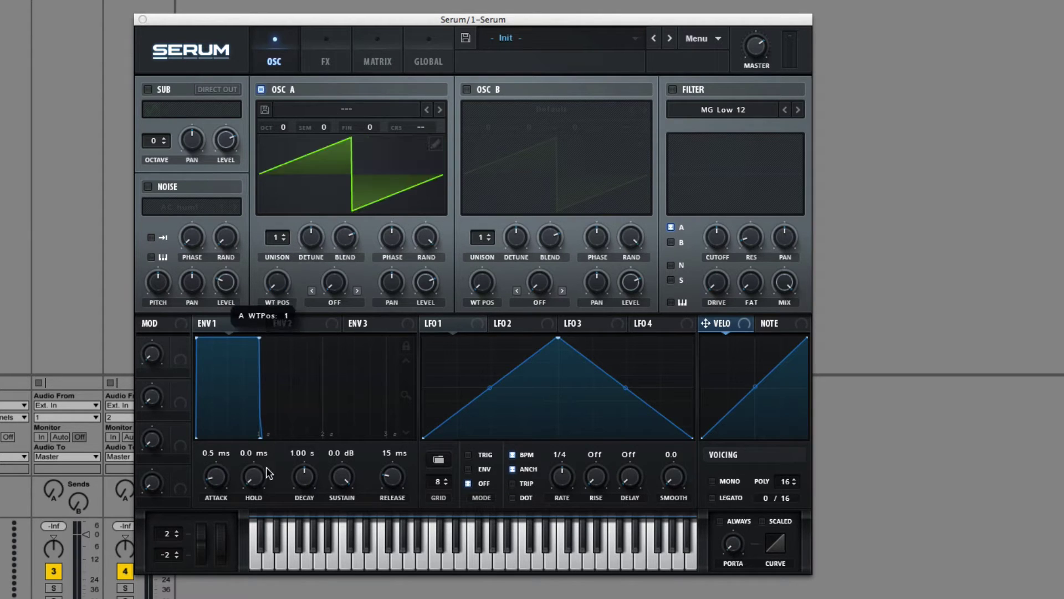
{"action": "mouse_move", "coordinate": [267, 293]}
{"action": "left_mouse_down"}
{"action": "mouse_move", "coordinate": [267, 280]}
{"action": "mouse_move", "coordinate": [267, 294]}
{"action": "left_mouse_up"}
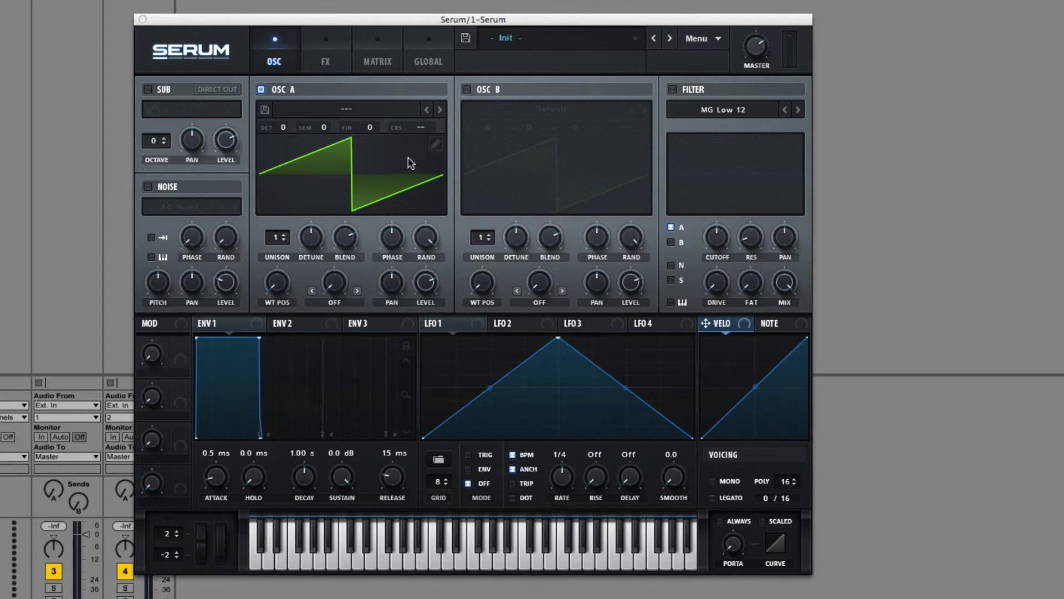
- Use Export All as Wav to save Oscillator A's wavetable frames to the Desktop
{"action": "left_click", "coordinate": [435, 146]}
{"action": "left_click", "coordinate": [515, 187]}
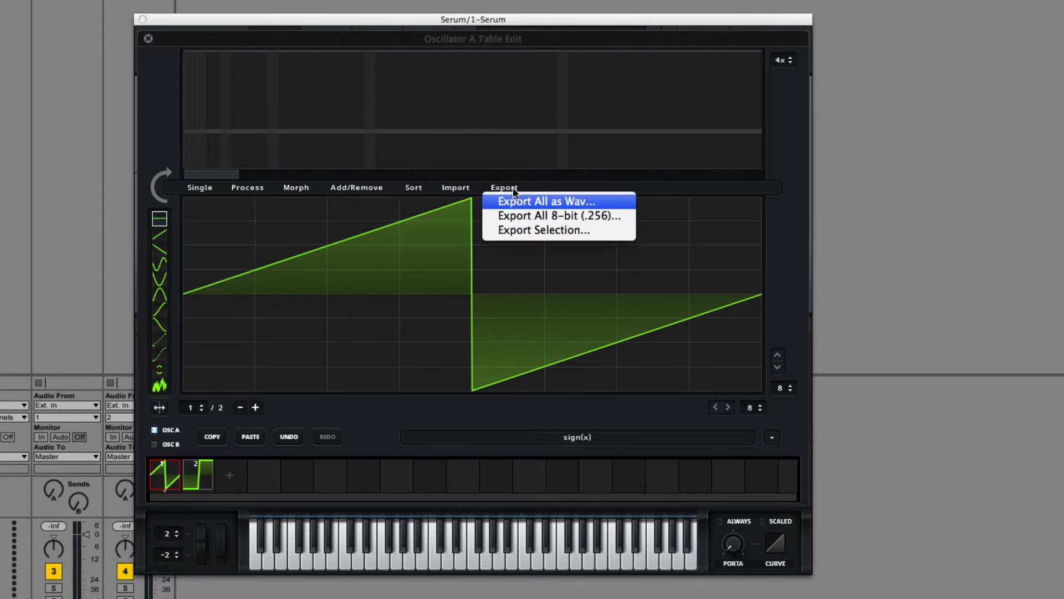
{"action": "left_click", "coordinate": [510, 200]}
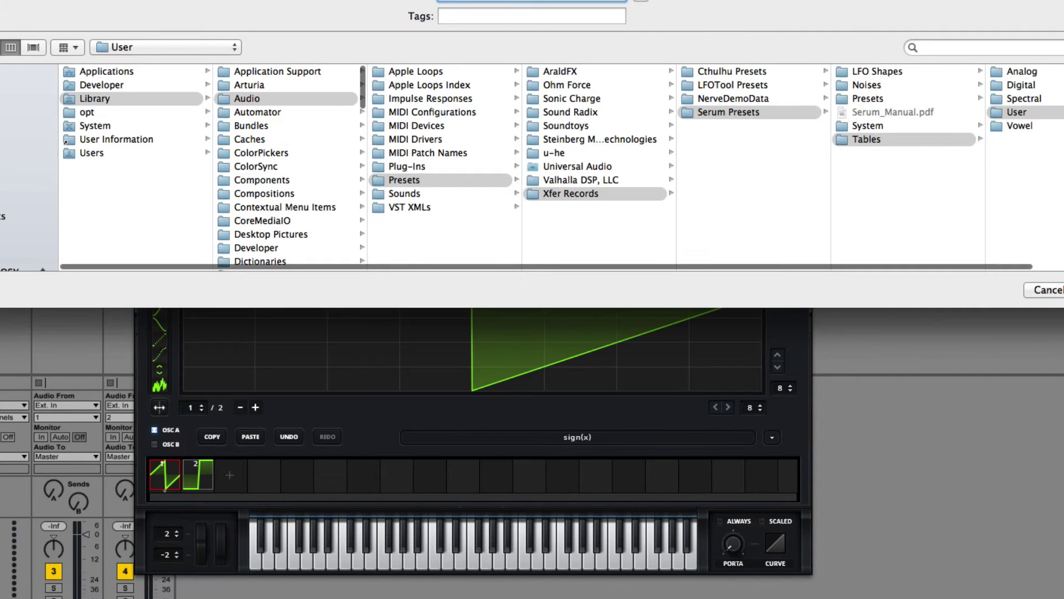
{"action": "left_click", "coordinate": [27, 107]}
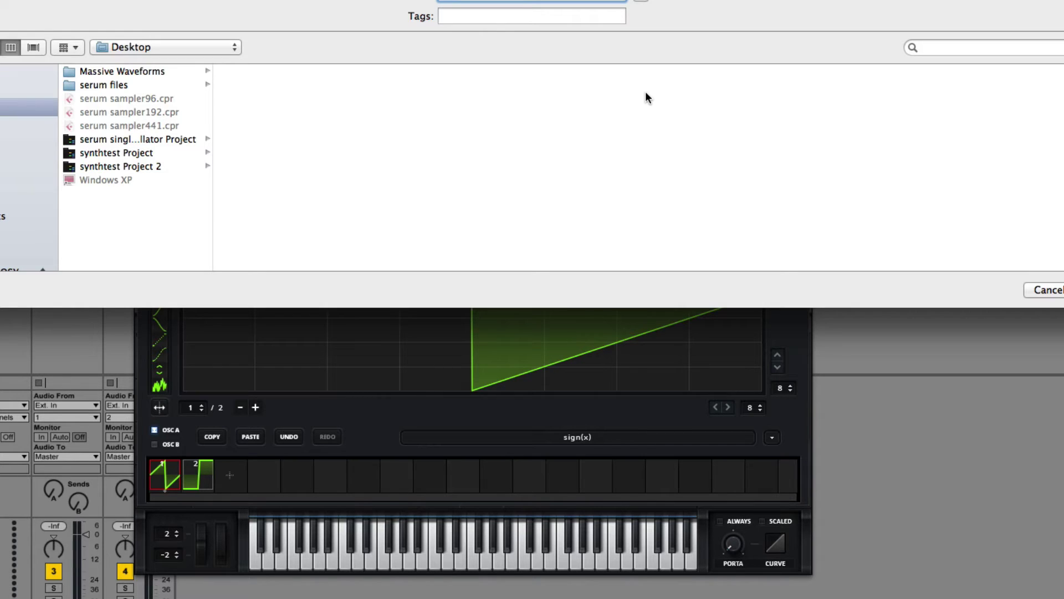
{"action": "key", "text": "Return"}
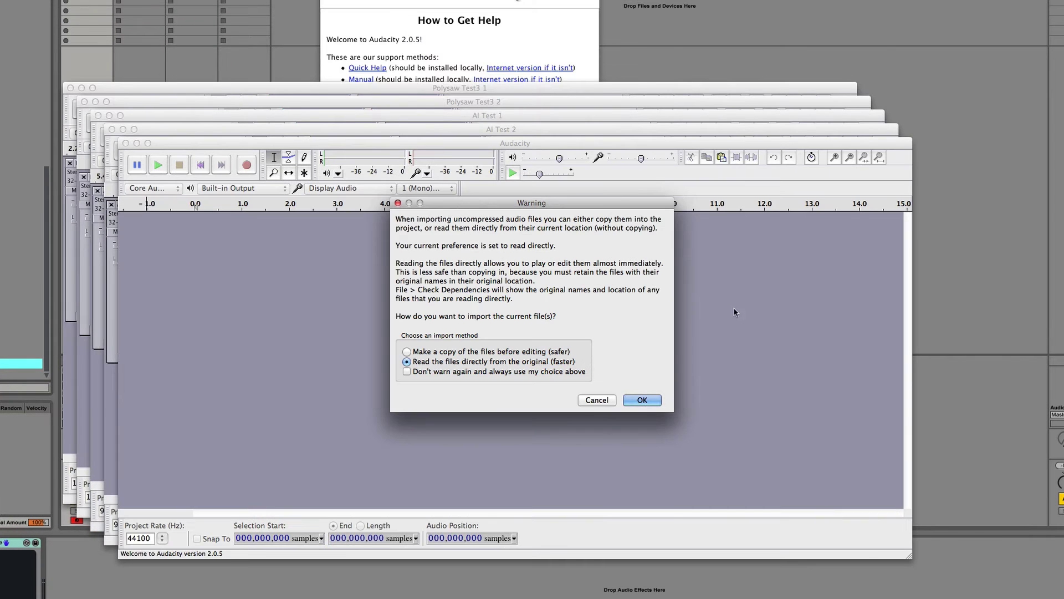
- Accept the import warning, widen Audacity's window and place the cursor near sample 2,046
{"action": "left_click", "coordinate": [651, 400]}
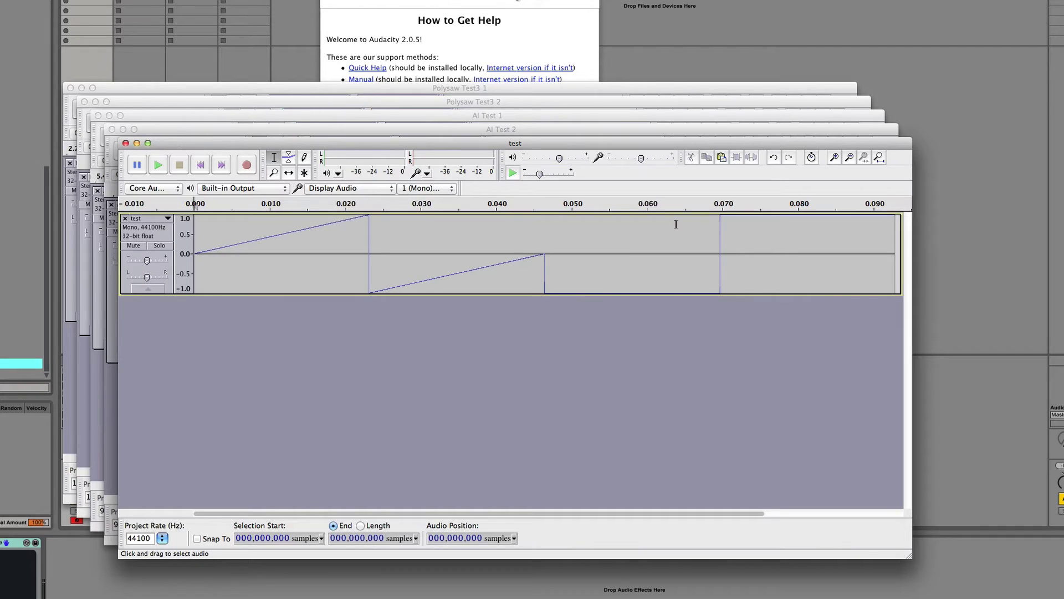
{"action": "left_click_drag", "start_coordinate": [909, 554], "coordinate": [992, 583]}
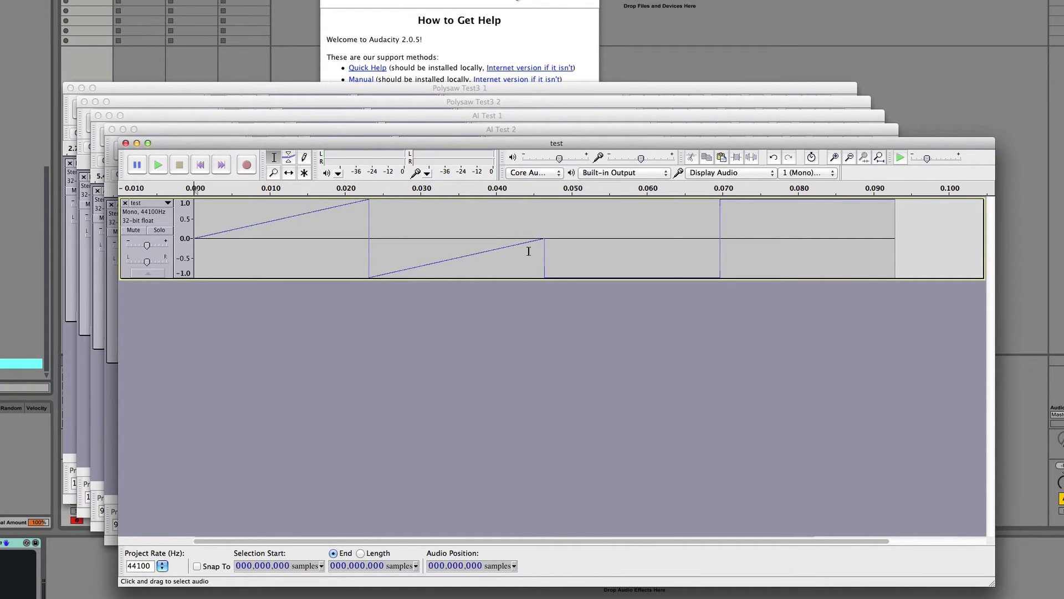
{"action": "left_click", "coordinate": [563, 241]}
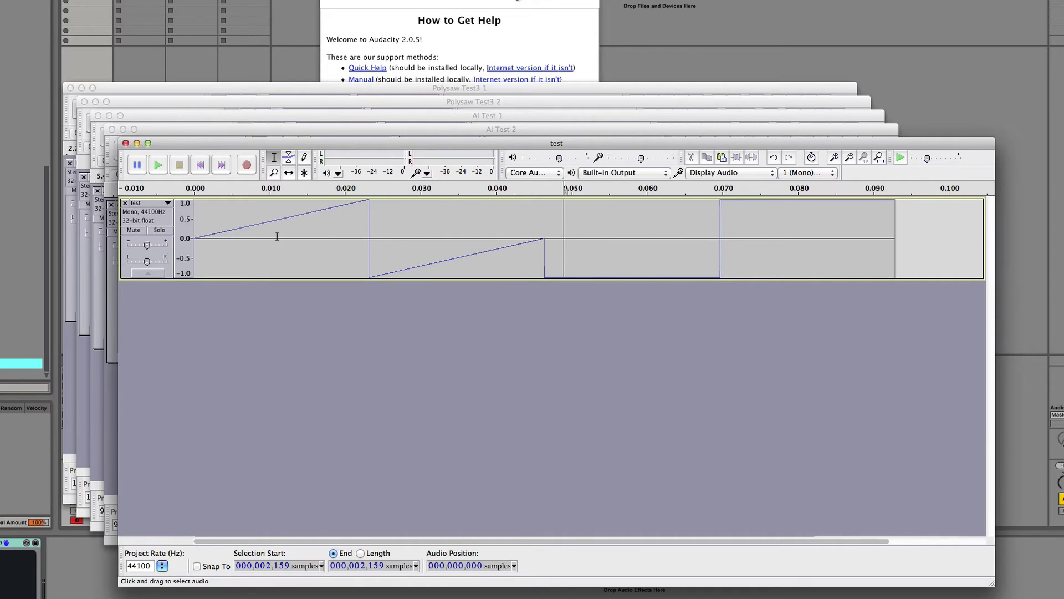
{"action": "left_click_drag", "start_coordinate": [195, 235], "coordinate": [931, 260]}
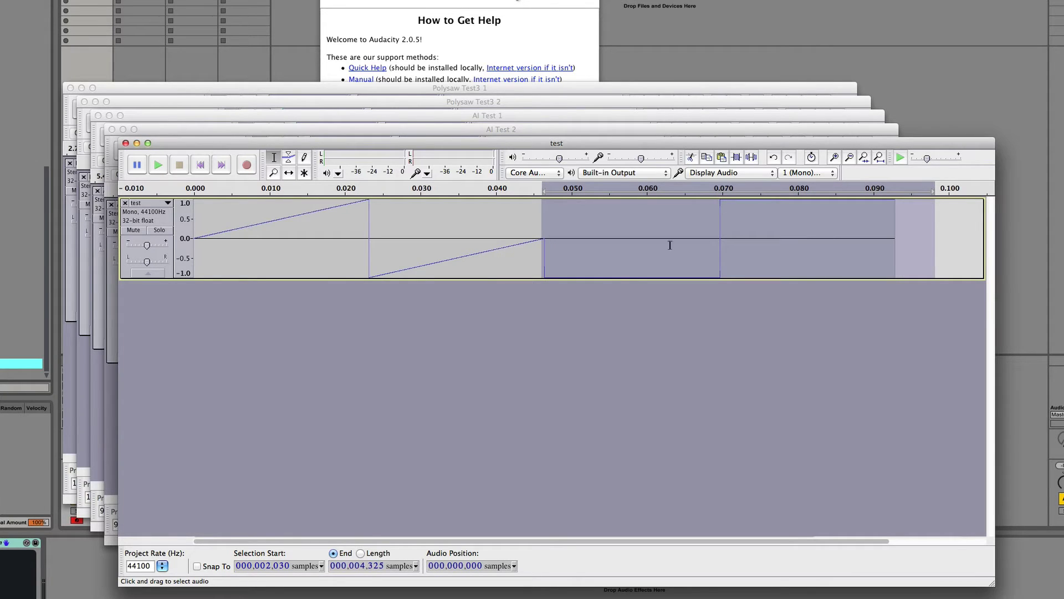
{"action": "left_click", "coordinate": [550, 226]}
{"action": "left_click", "coordinate": [544, 219]}
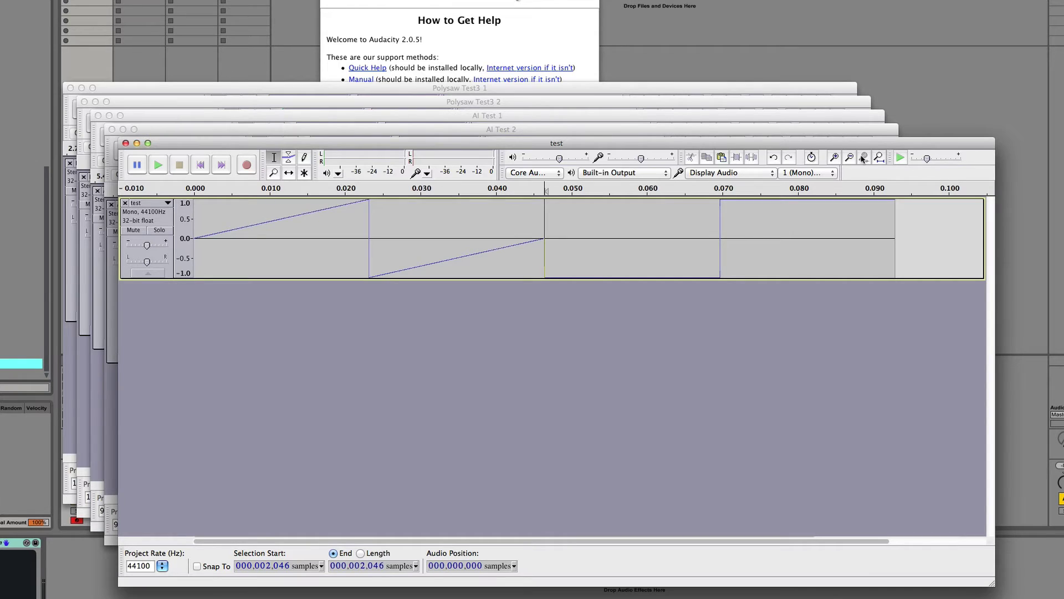
- Zoom in three steps and set the edit point exactly at sample 2,048
{"action": "left_click", "coordinate": [834, 158]}
{"action": "left_click", "coordinate": [834, 158]}
{"action": "left_click", "coordinate": [834, 158]}
{"action": "left_click", "coordinate": [835, 158]}
{"action": "left_click", "coordinate": [835, 158]}
{"action": "left_click", "coordinate": [835, 158]}
{"action": "left_click", "coordinate": [835, 158]}
{"action": "left_click", "coordinate": [835, 158]}
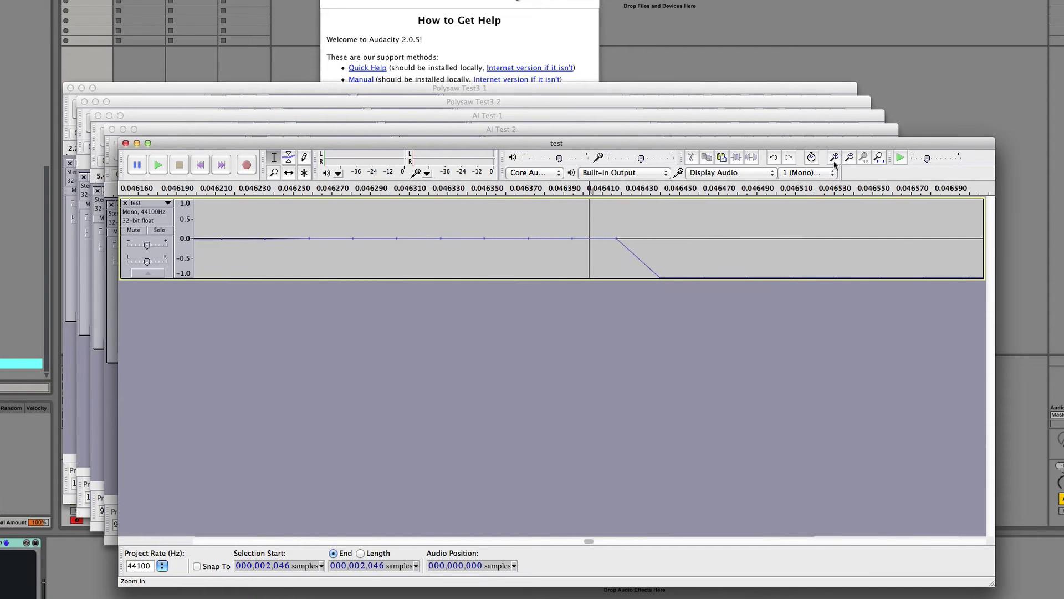
{"action": "left_click", "coordinate": [616, 238]}
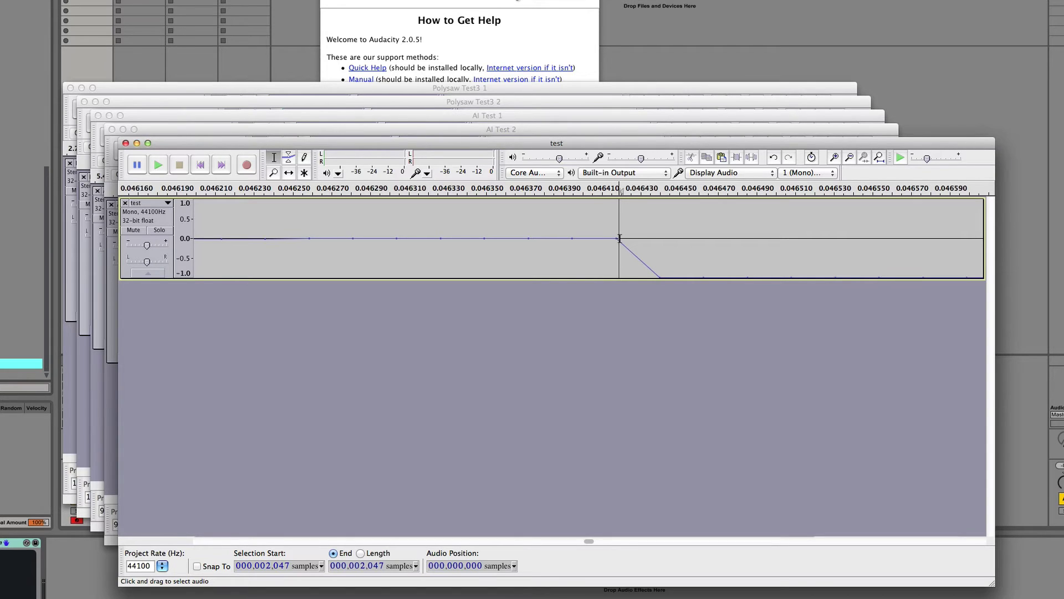
{"action": "left_click", "coordinate": [620, 238]}
{"action": "left_click", "coordinate": [659, 239]}
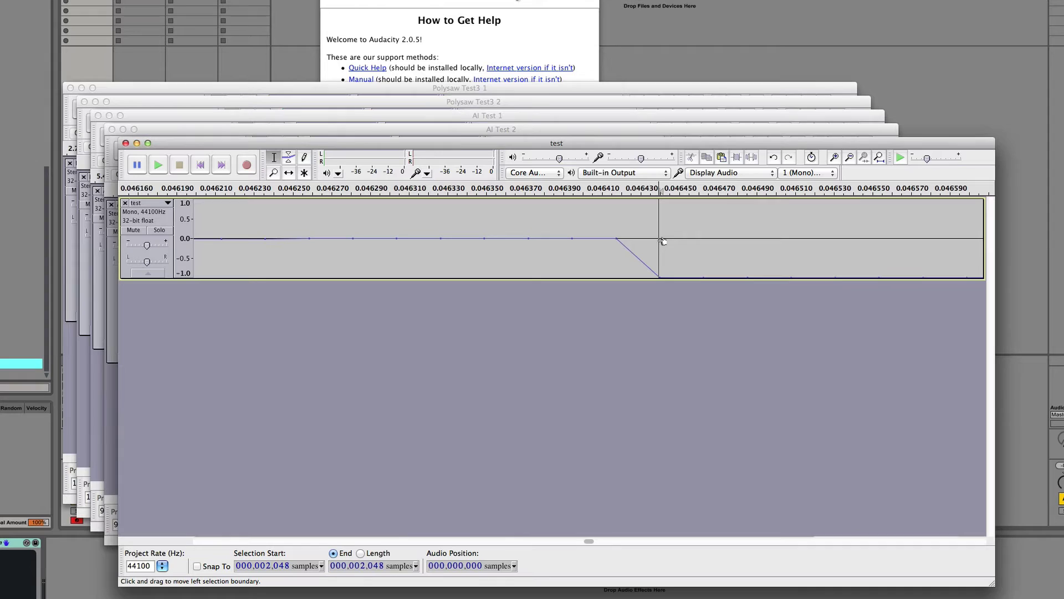
- Zoom out to the whole waveform and check points near 0.063 s and the audio's end
{"action": "left_click", "coordinate": [848, 158]}
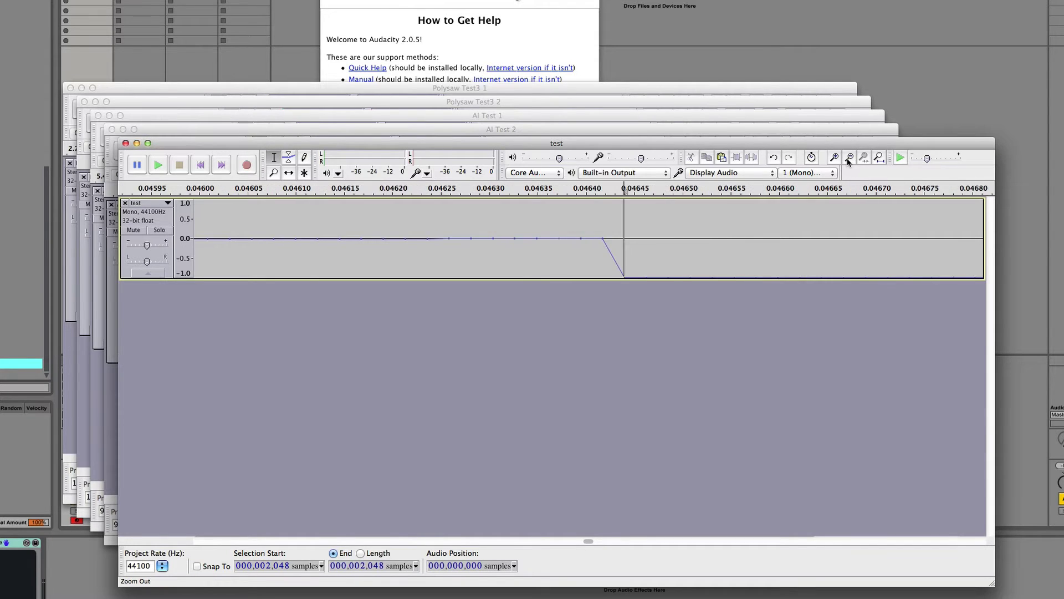
{"action": "left_click", "coordinate": [848, 158]}
{"action": "left_click", "coordinate": [849, 158]}
{"action": "left_click", "coordinate": [848, 158]}
{"action": "left_click", "coordinate": [848, 158]}
{"action": "left_click", "coordinate": [849, 158]}
{"action": "left_click", "coordinate": [848, 158]}
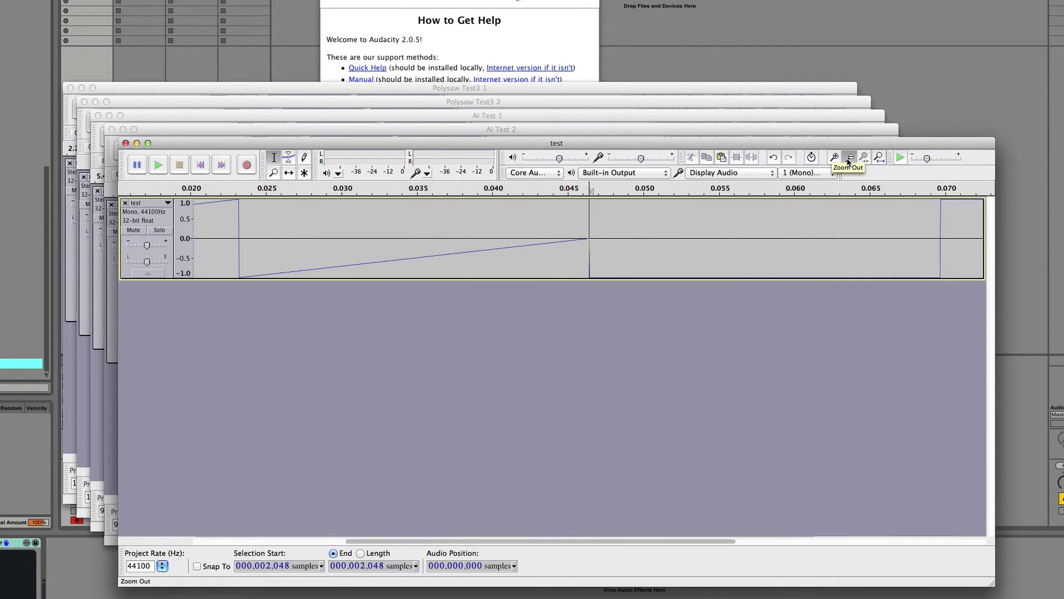
{"action": "left_click", "coordinate": [849, 158]}
{"action": "left_click", "coordinate": [848, 158]}
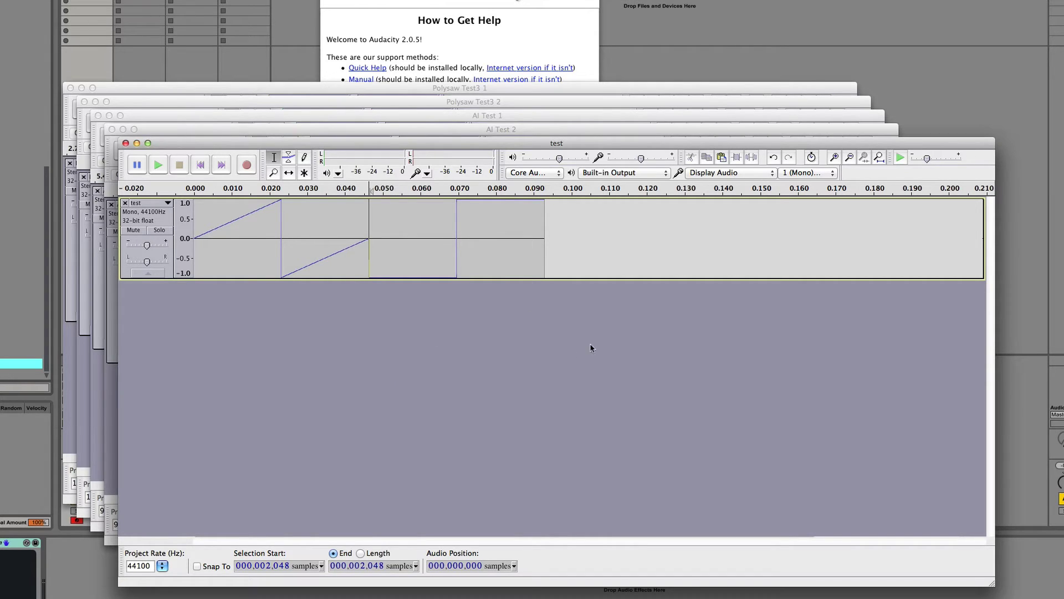
{"action": "left_click", "coordinate": [425, 241]}
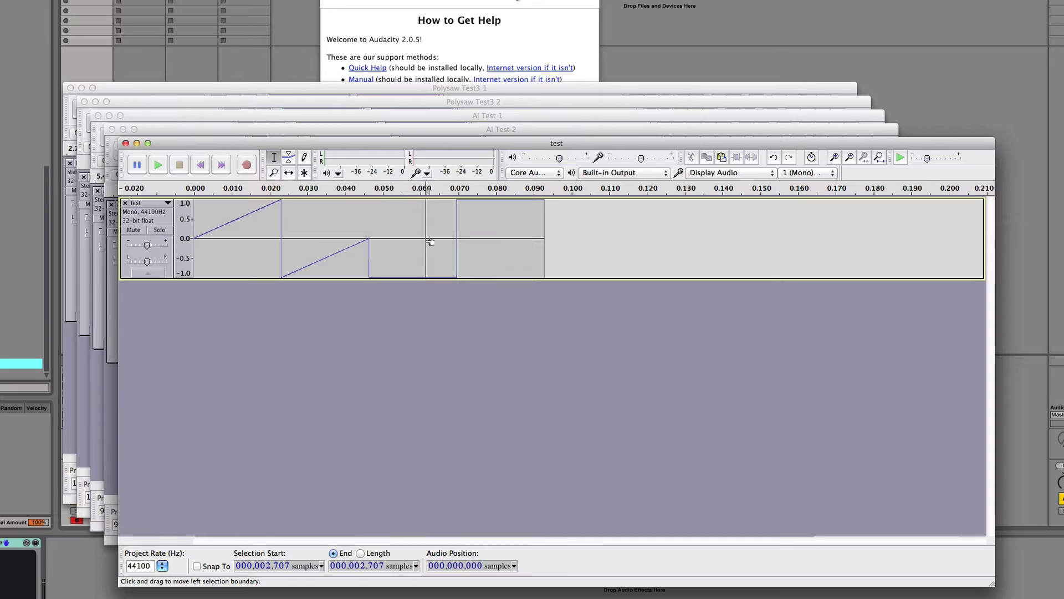
{"action": "left_click", "coordinate": [532, 240]}
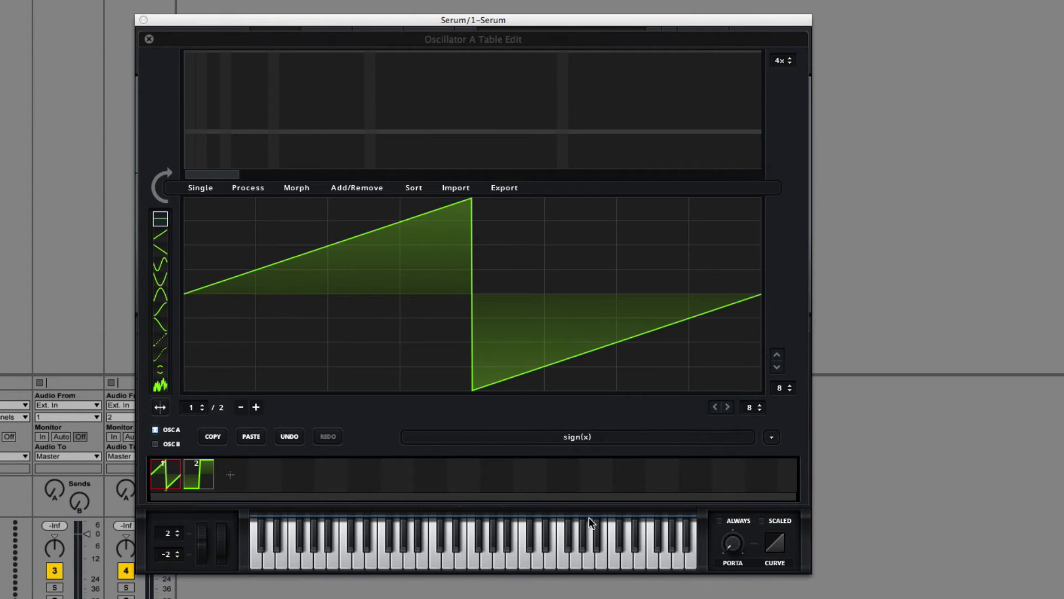
- Add two more wavetable frames and replace frame 2 with a Singles sine wave
{"action": "left_click", "coordinate": [240, 483]}
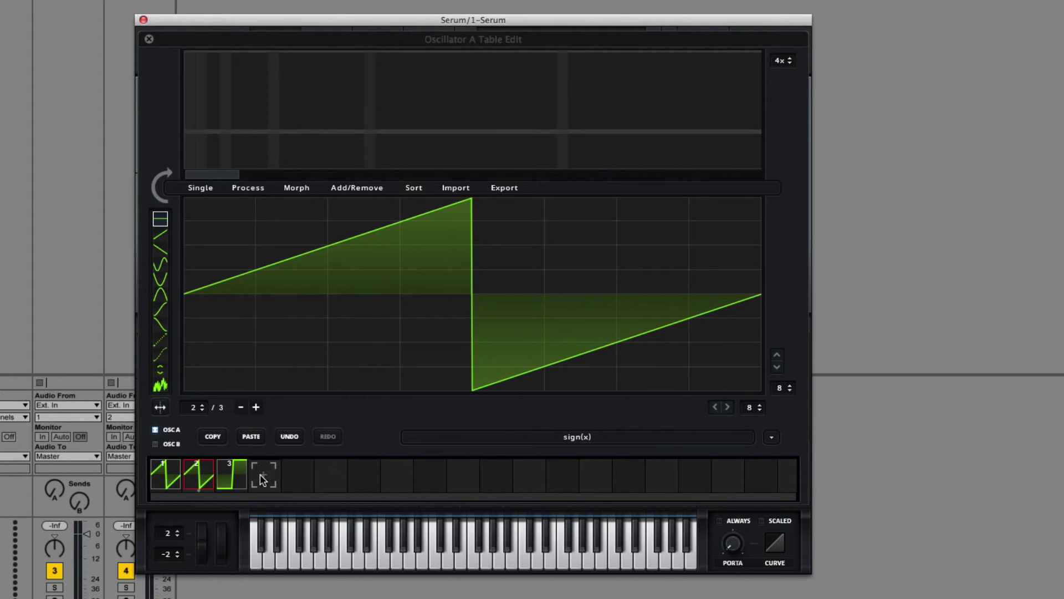
{"action": "left_click", "coordinate": [272, 483]}
{"action": "left_click", "coordinate": [170, 475]}
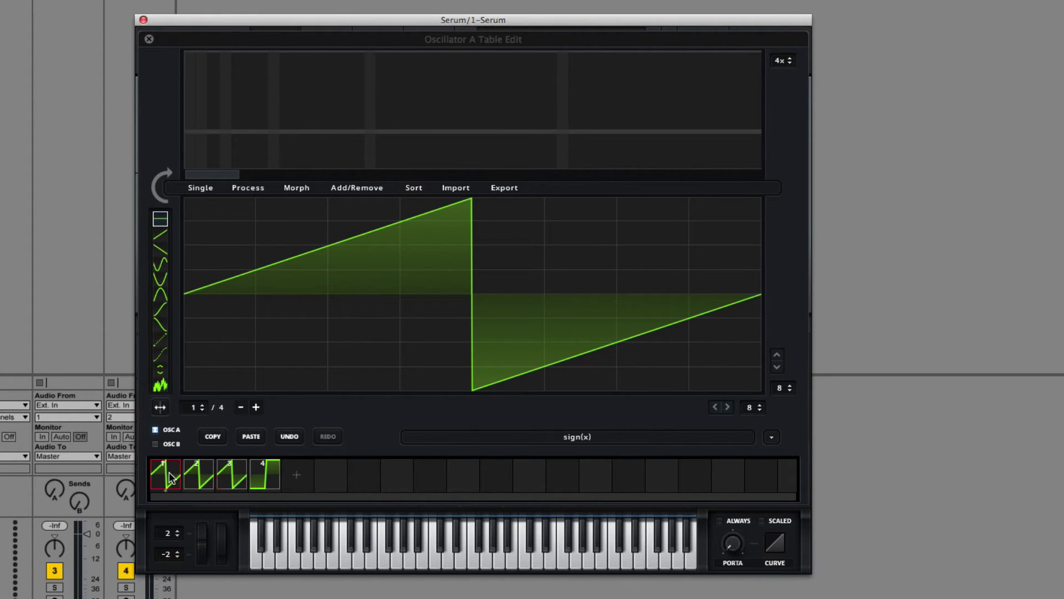
{"action": "left_click", "coordinate": [210, 480]}
{"action": "left_click", "coordinate": [774, 438]}
{"action": "mouse_move", "coordinate": [787, 452]}
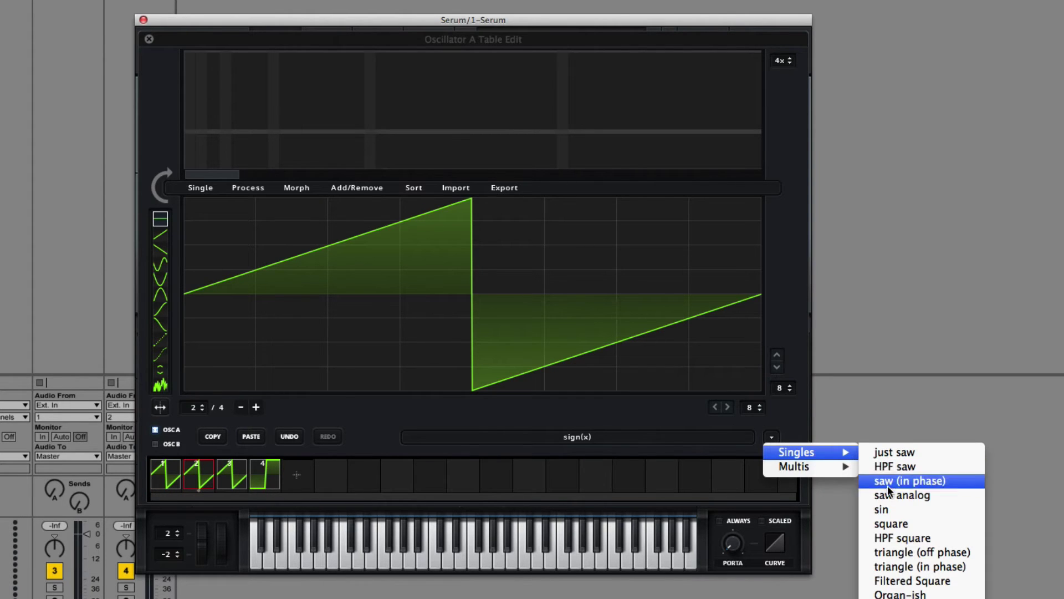
{"action": "left_click", "coordinate": [881, 509]}
- Replace frame 3 with an in-phase Singles triangle wave
{"action": "left_click", "coordinate": [228, 477]}
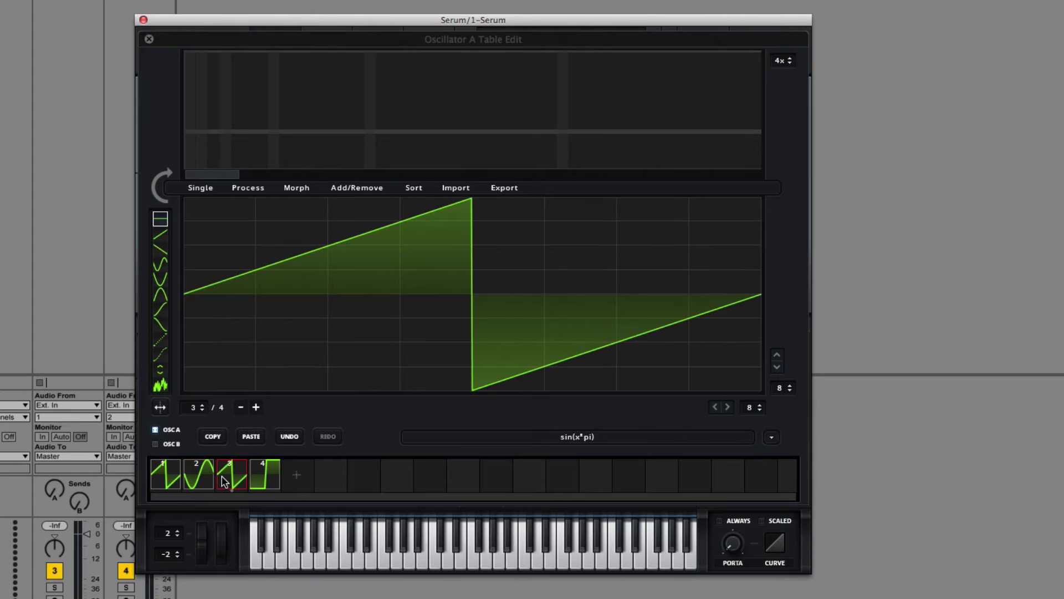
{"action": "left_click", "coordinate": [771, 437]}
{"action": "mouse_move", "coordinate": [789, 454]}
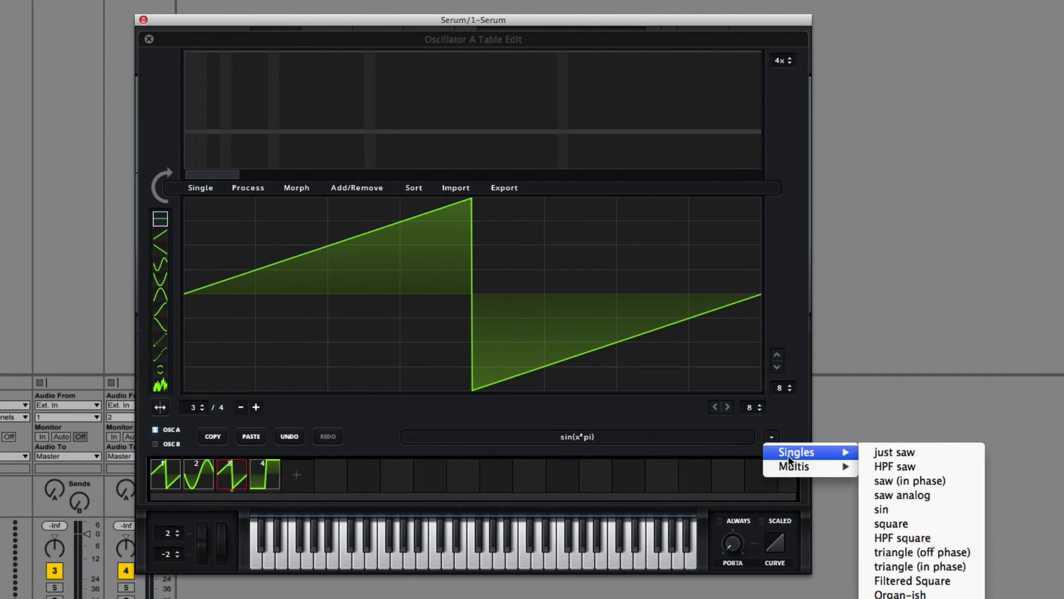
{"action": "left_click", "coordinate": [904, 565]}
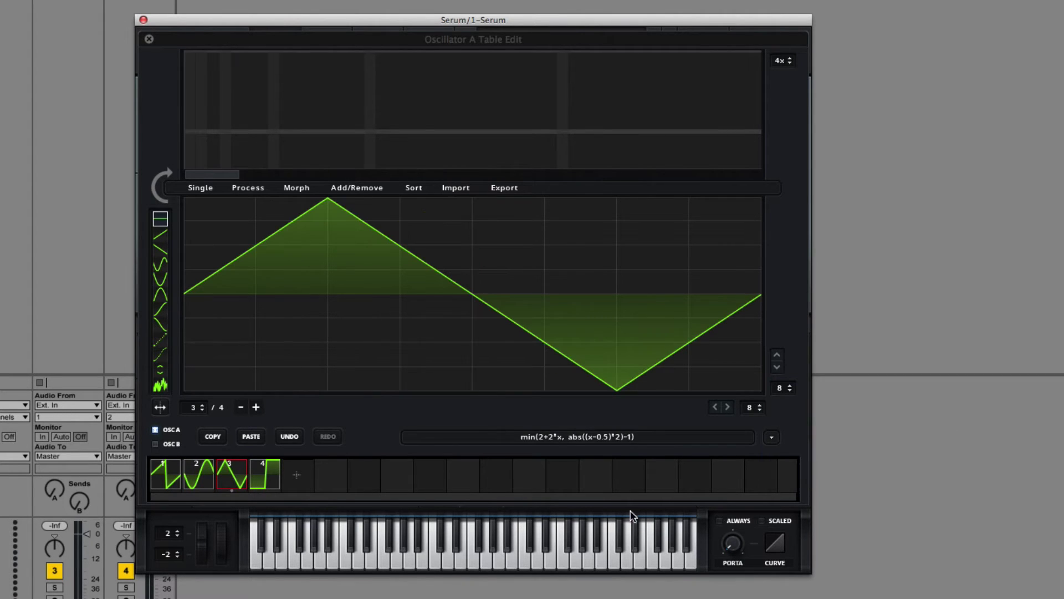
{"action": "left_click", "coordinate": [168, 480]}
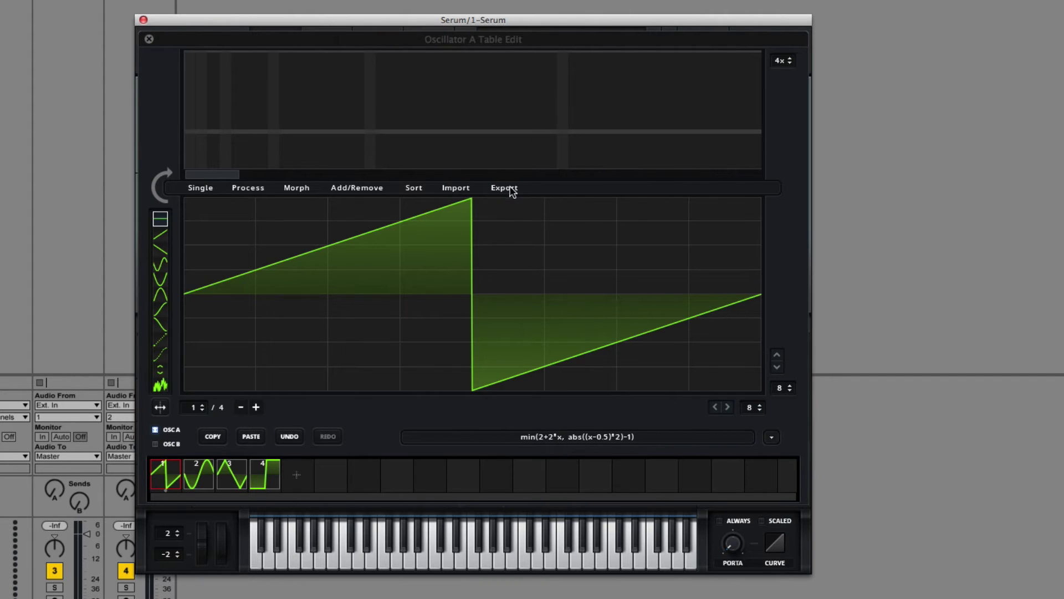
{"action": "left_click", "coordinate": [509, 188]}
- Export the selected frame 1 to the Desktop, then start and cancel a sine frame export
{"action": "left_click", "coordinate": [546, 231]}
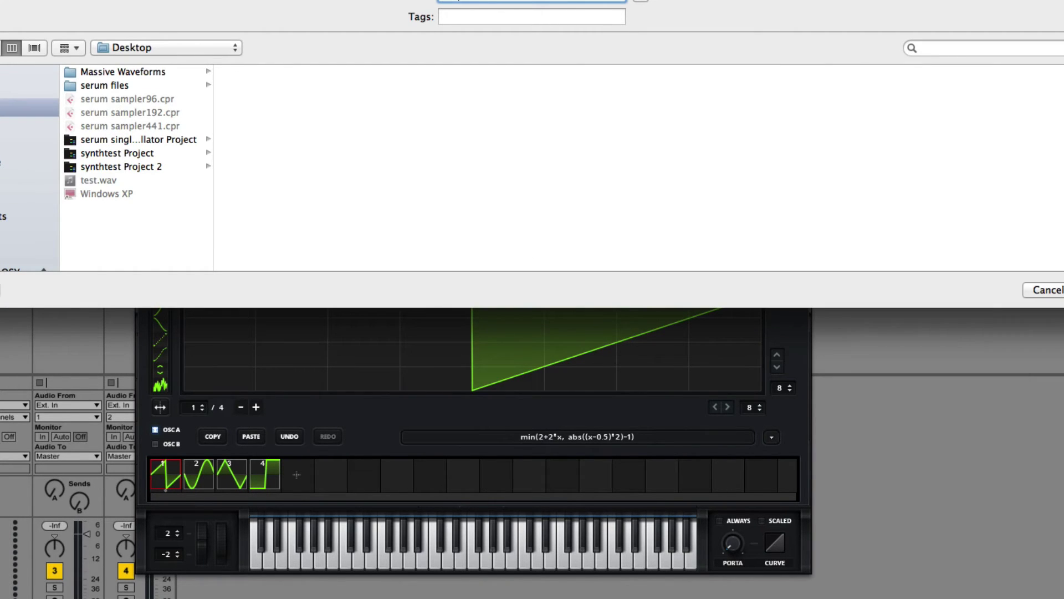
{"action": "key", "text": "Return"}
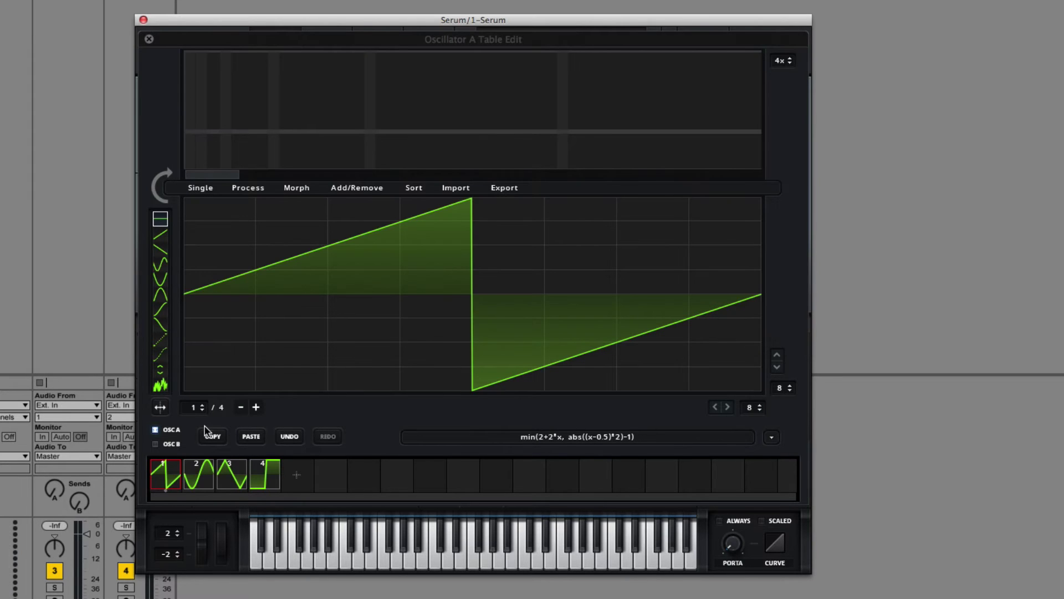
{"action": "left_click", "coordinate": [198, 475]}
{"action": "left_click", "coordinate": [503, 190]}
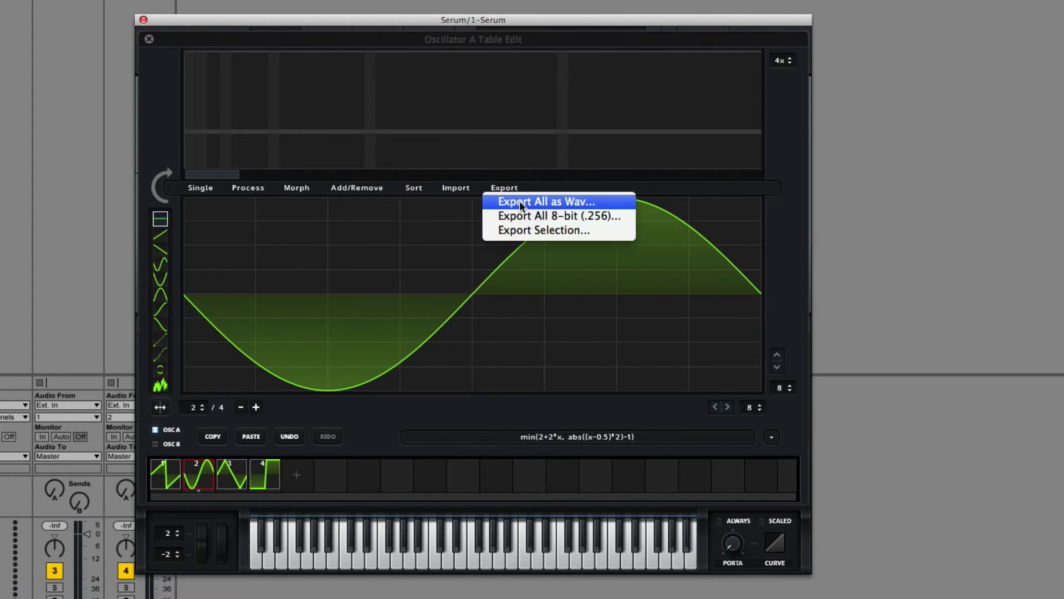
{"action": "left_click", "coordinate": [523, 233]}
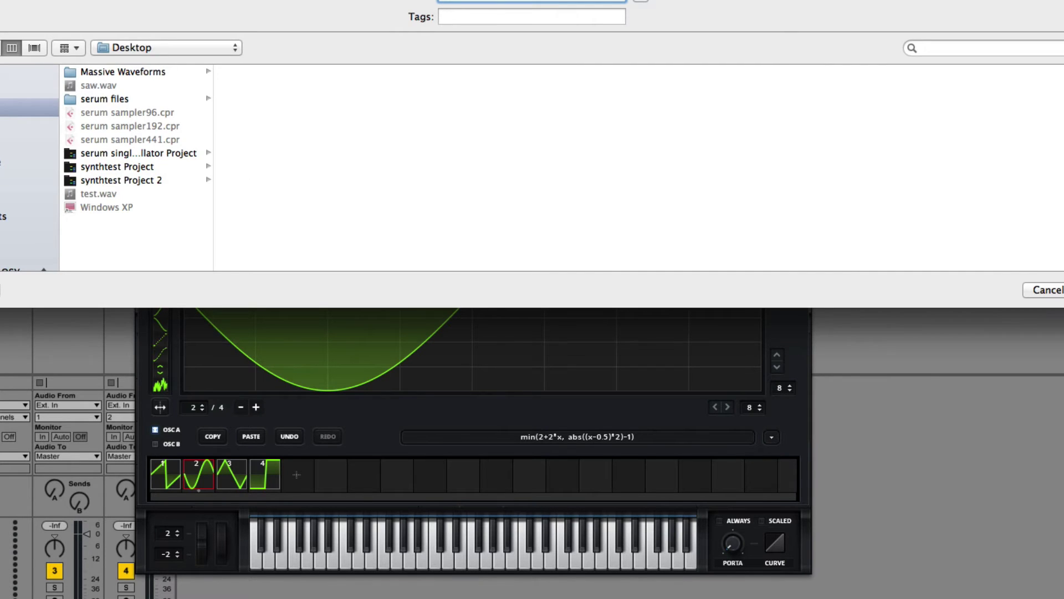
{"action": "key", "text": "Escape"}
- Export the triangle frame 3 and square frame 4 each via Export Selection
{"action": "left_click", "coordinate": [505, 188]}
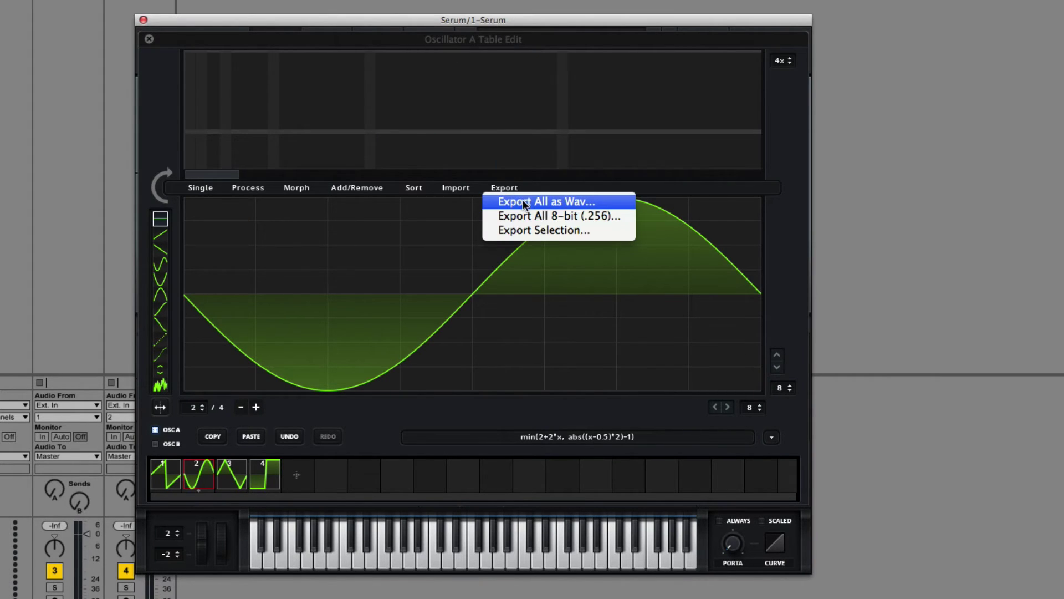
{"action": "left_click", "coordinate": [231, 481]}
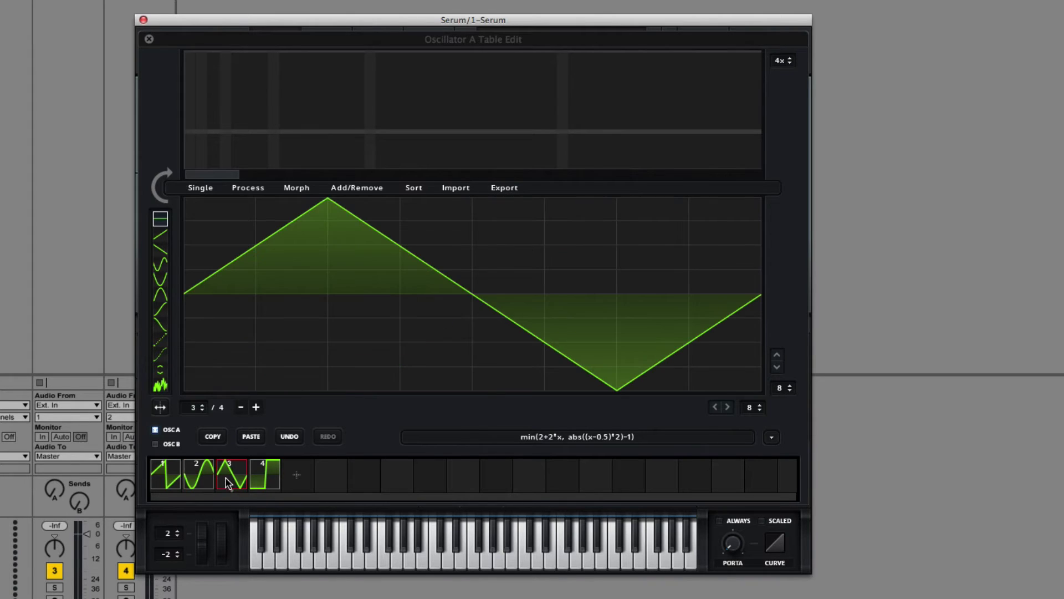
{"action": "left_click", "coordinate": [510, 189]}
{"action": "left_click", "coordinate": [523, 230]}
{"action": "left_click", "coordinate": [265, 475]}
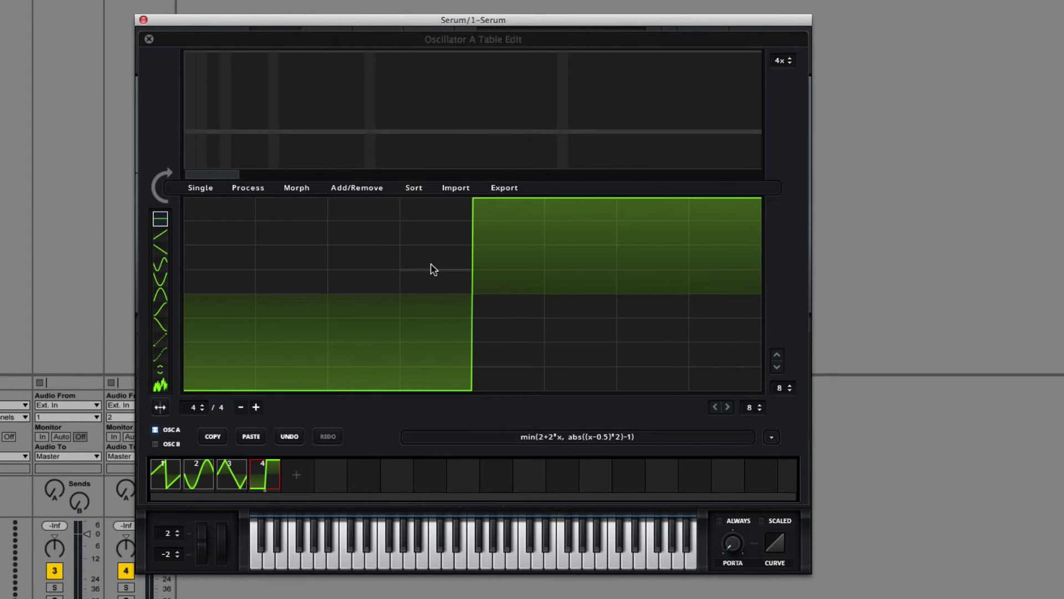
{"action": "left_click", "coordinate": [511, 188]}
{"action": "left_click", "coordinate": [525, 231]}
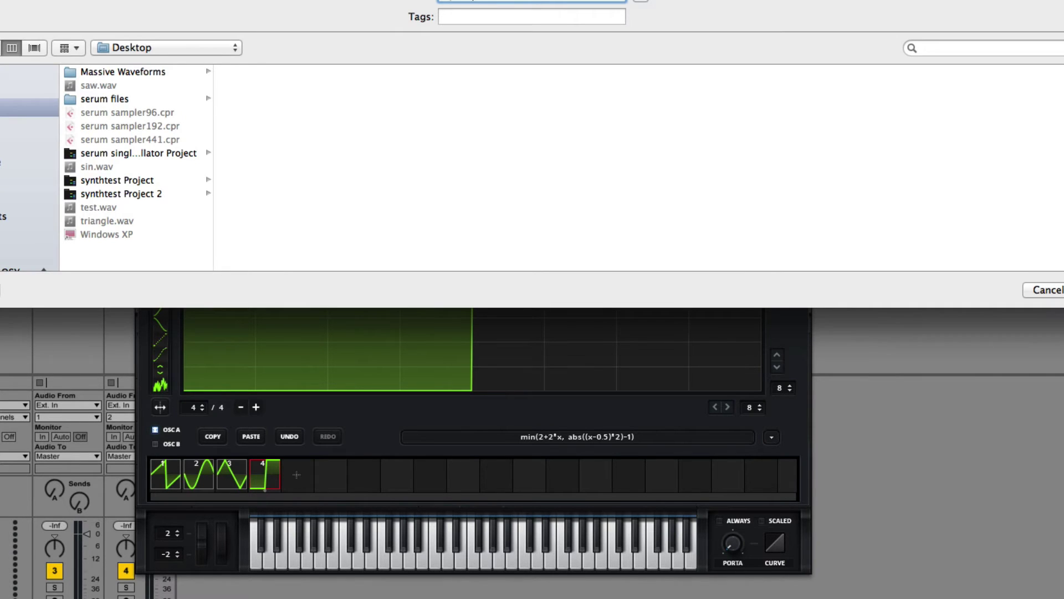
{"action": "key", "text": "Return"}
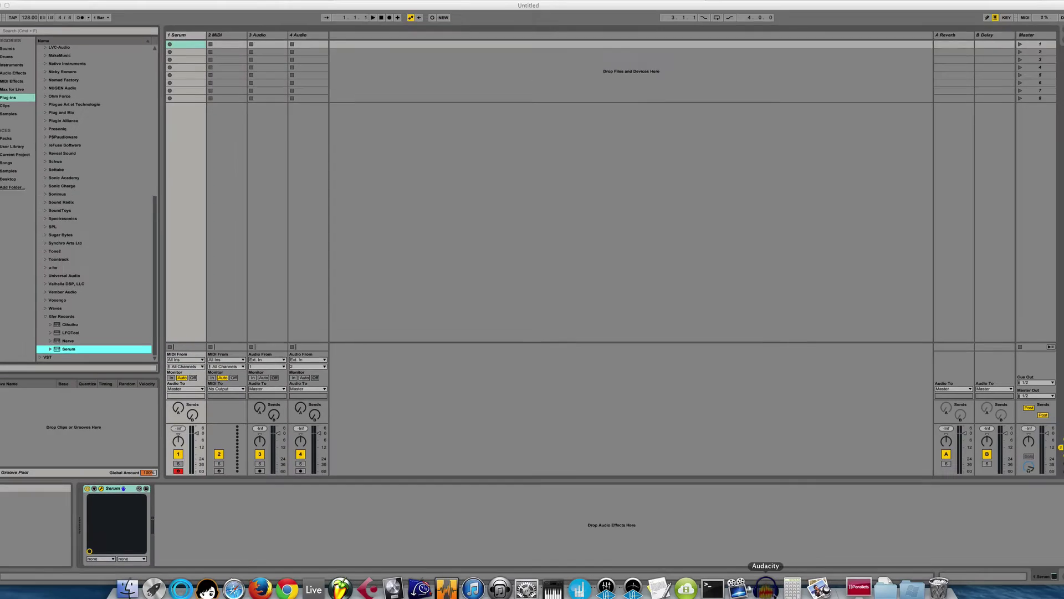
- Open the exported WAVs in Audacity, accepting each import method warning including the sine file
{"action": "left_click", "coordinate": [758, 579]}
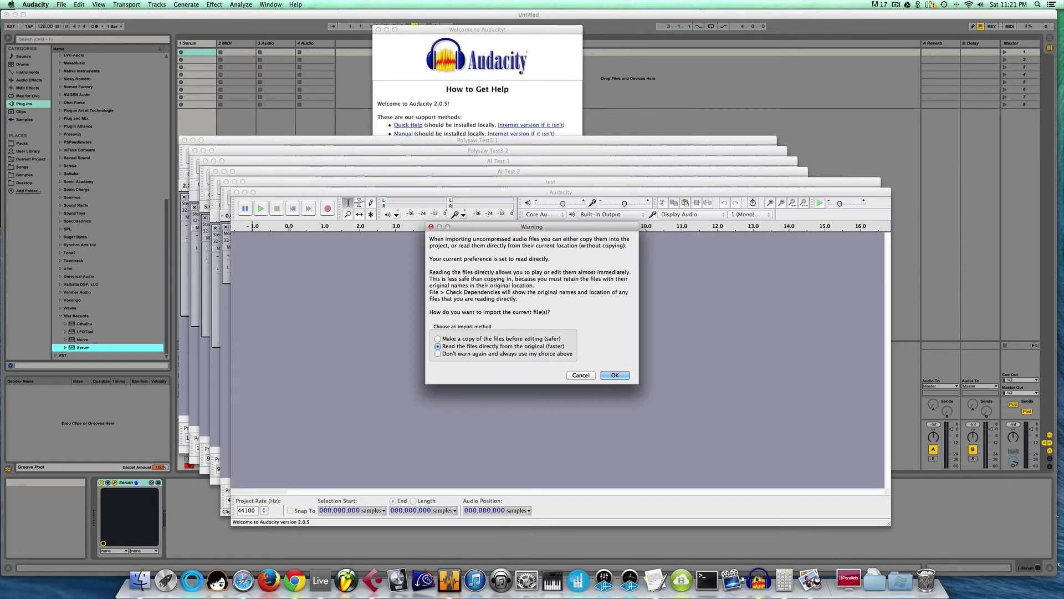
{"action": "key", "text": "Return"}
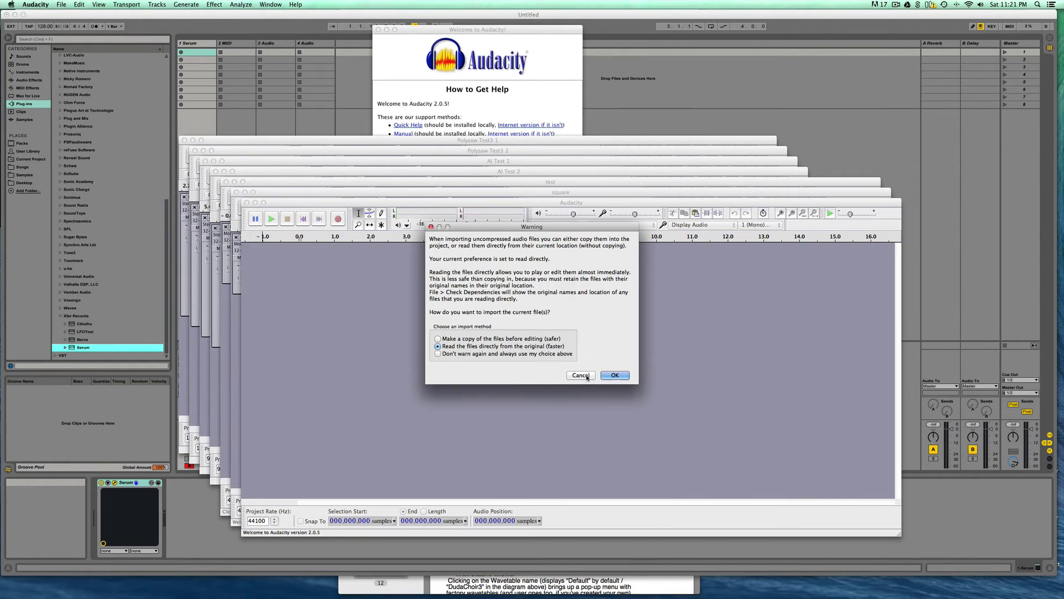
{"action": "left_click", "coordinate": [604, 373]}
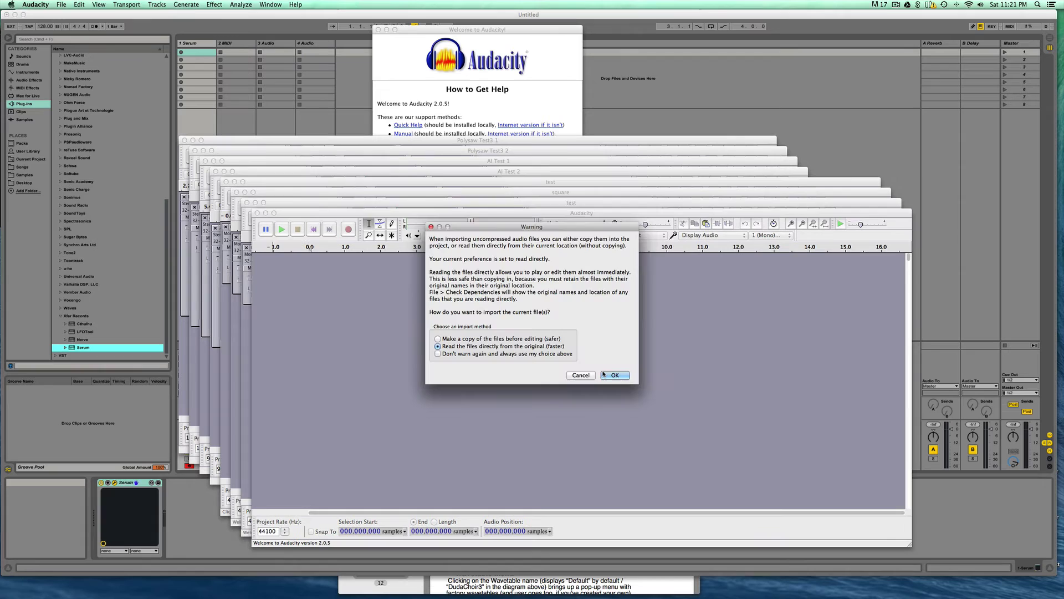
{"action": "left_click", "coordinate": [603, 373]}
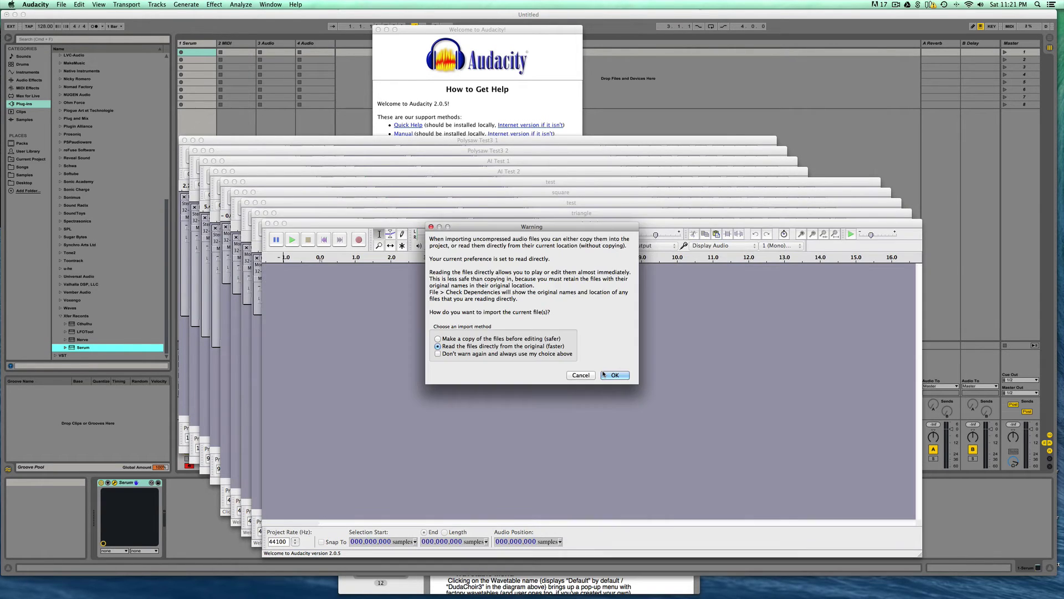
{"action": "key", "text": "Return"}
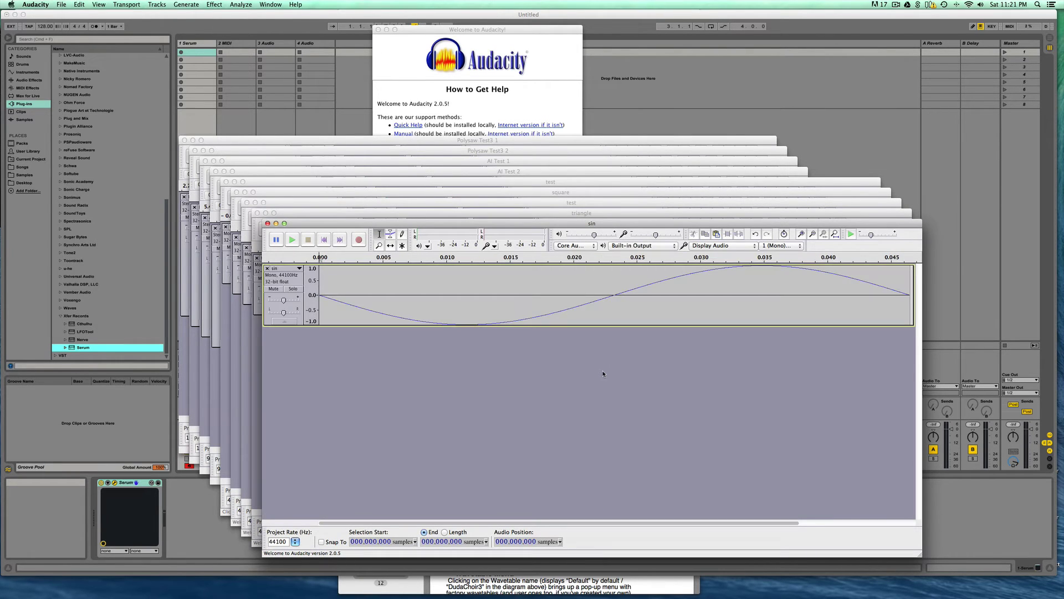
- Move the triangle window to the lower left and bring the test window forward
{"action": "left_click", "coordinate": [589, 216]}
{"action": "left_click_drag", "start_coordinate": [590, 215], "coordinate": [411, 256]}
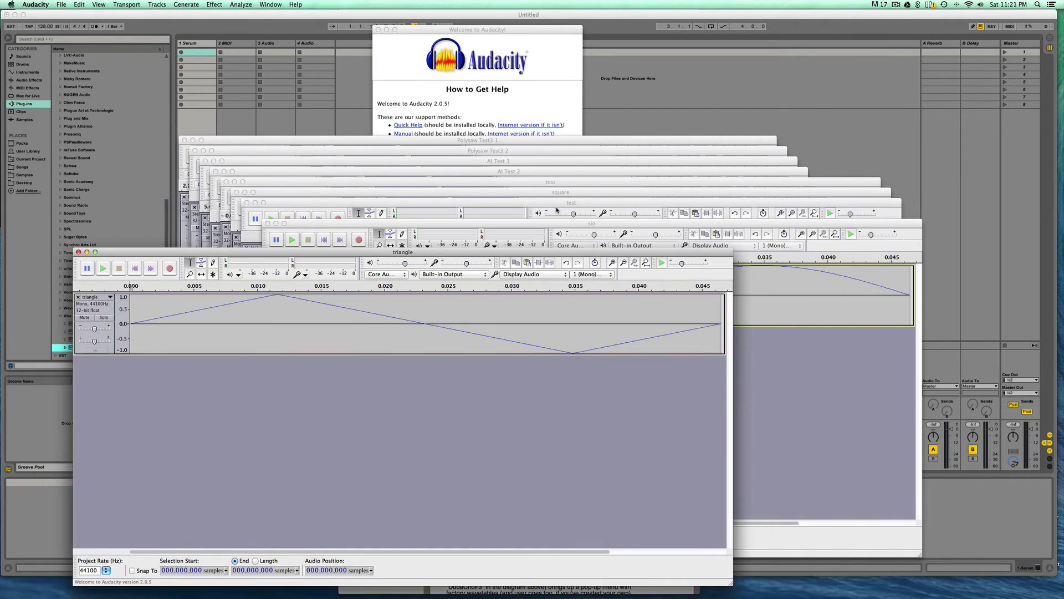
{"action": "left_click", "coordinate": [557, 206]}
- Close the test projects and AI Test 2 in Audacity, discarding their changes
{"action": "key", "text": "super+w"}
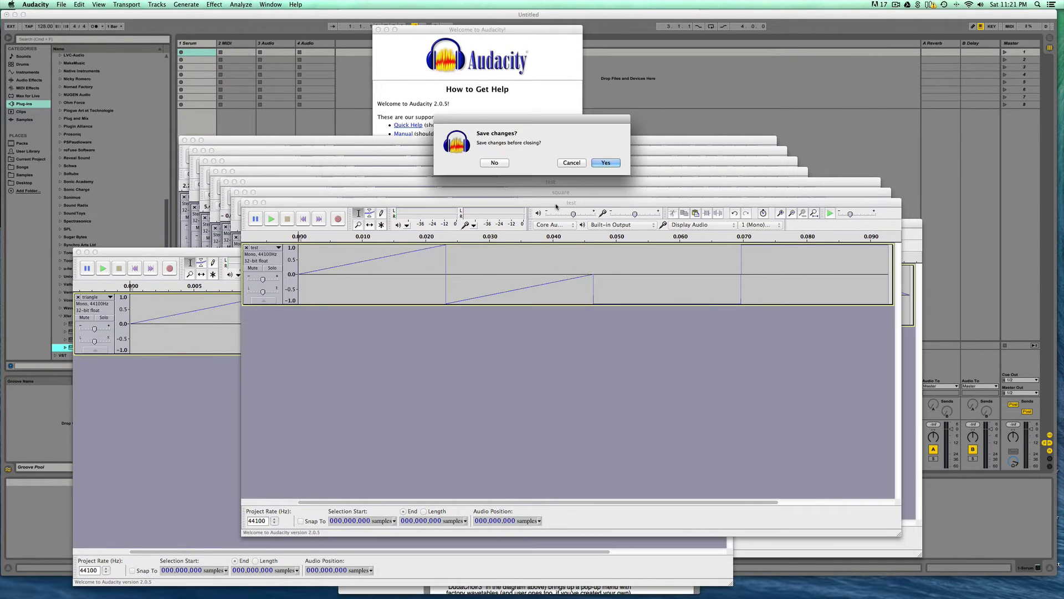
{"action": "left_click", "coordinate": [495, 163]}
{"action": "left_click_drag", "start_coordinate": [535, 192], "coordinate": [540, 216]}
{"action": "left_click", "coordinate": [539, 184]}
{"action": "key", "text": "super+w"}
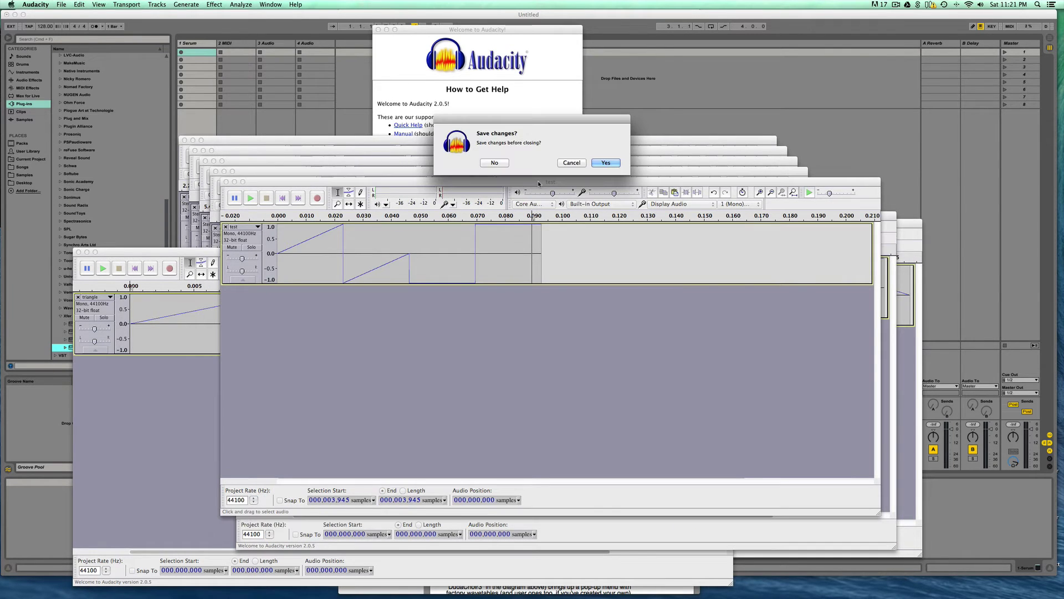
{"action": "left_click", "coordinate": [504, 164]}
{"action": "left_click", "coordinate": [515, 173]}
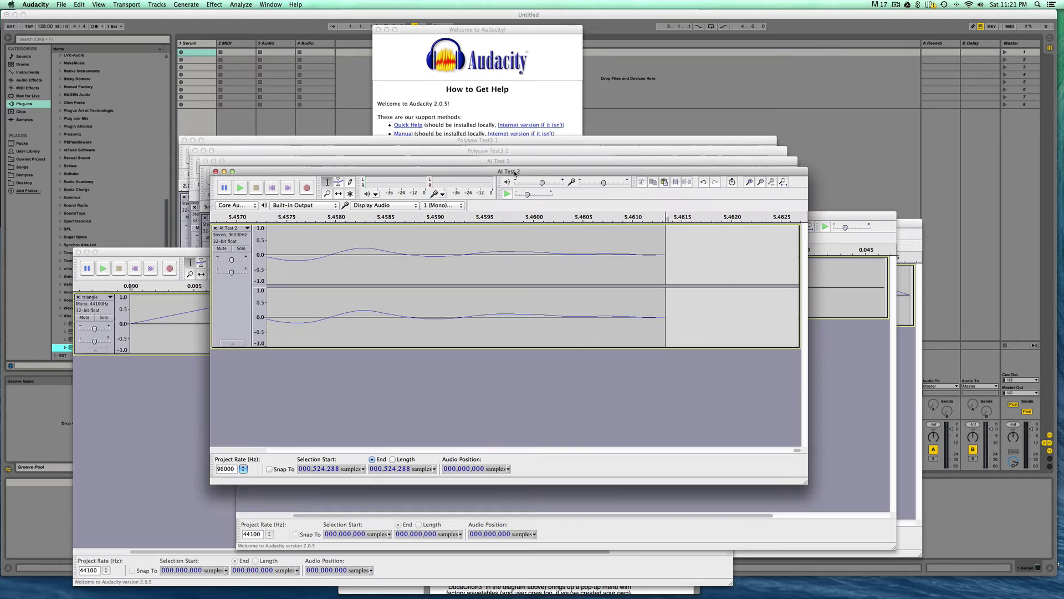
{"action": "key", "text": "super+w"}
{"action": "left_click", "coordinate": [490, 164]}
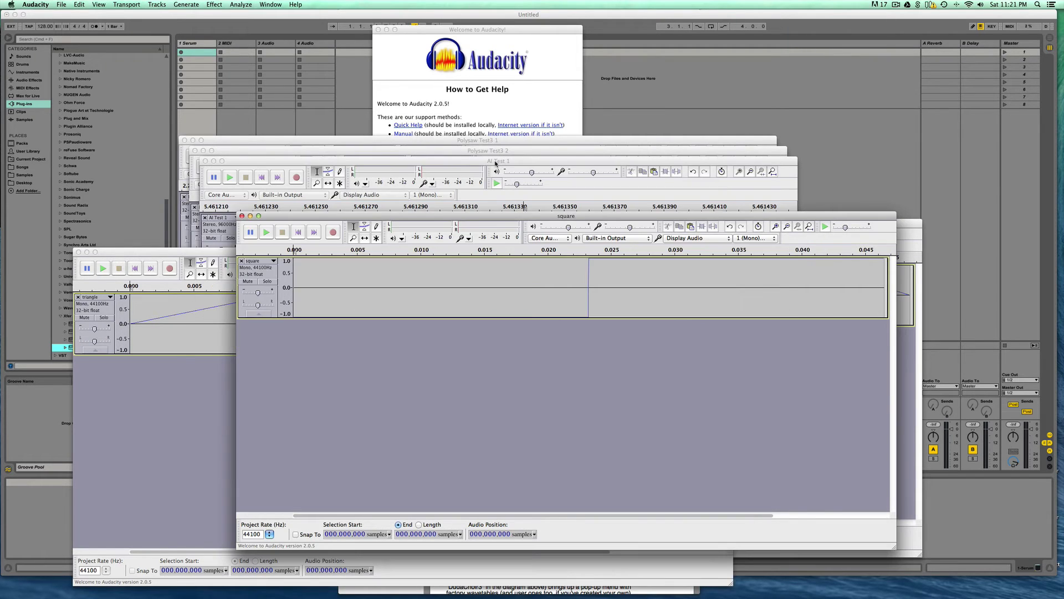
- Close AI Test 1, Polysaw and Polysaw Test3 without saving changes
{"action": "left_click", "coordinate": [495, 163]}
{"action": "key", "text": "super+w"}
{"action": "left_click", "coordinate": [495, 162]}
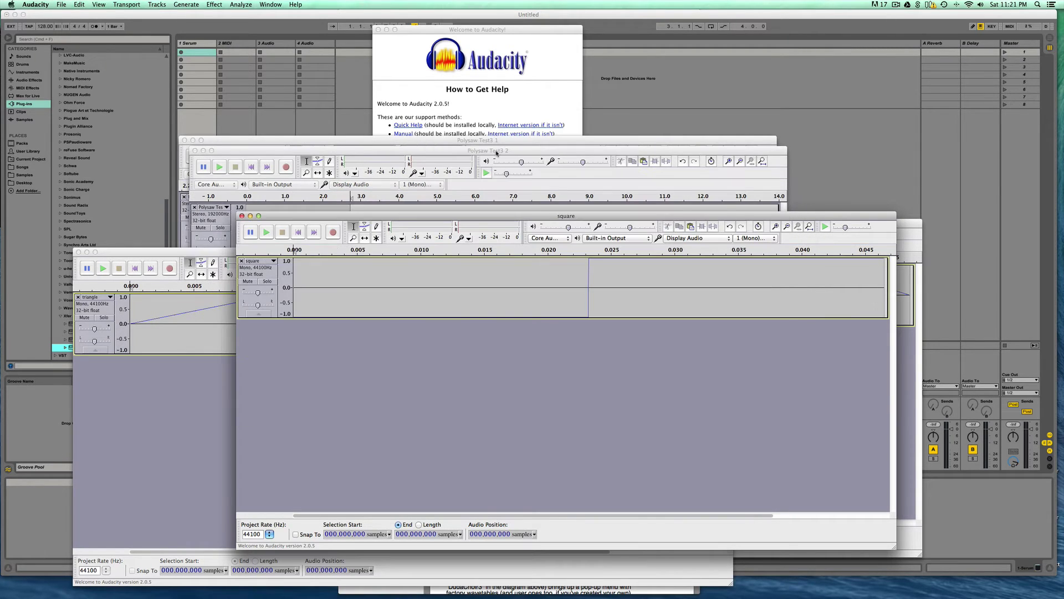
{"action": "left_click", "coordinate": [208, 153]}
{"action": "key", "text": "super+w"}
{"action": "left_click", "coordinate": [502, 162]}
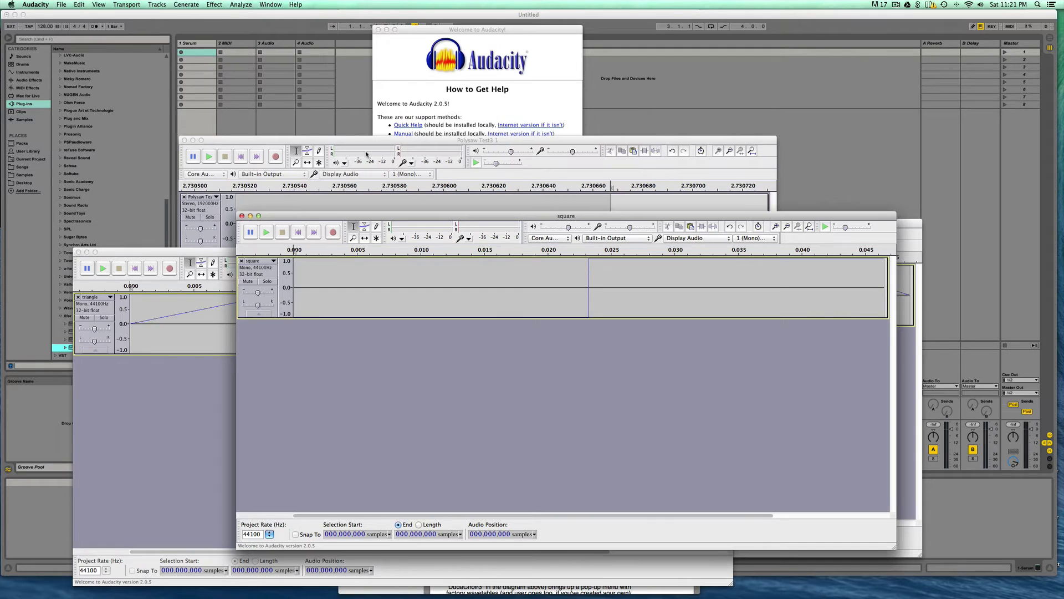
{"action": "left_click", "coordinate": [188, 143]}
{"action": "left_click", "coordinate": [185, 140]}
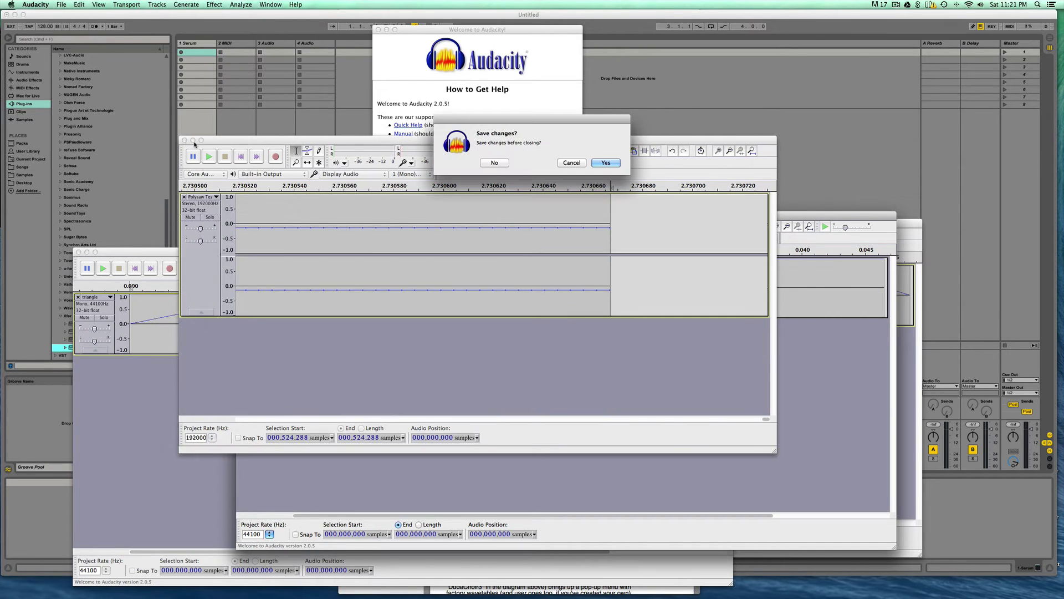
{"action": "left_click", "coordinate": [493, 163]}
- Arrange the square, sine and triangle windows, then drop saw.wav onto Audacity's dock icon
{"action": "left_click", "coordinate": [440, 211]}
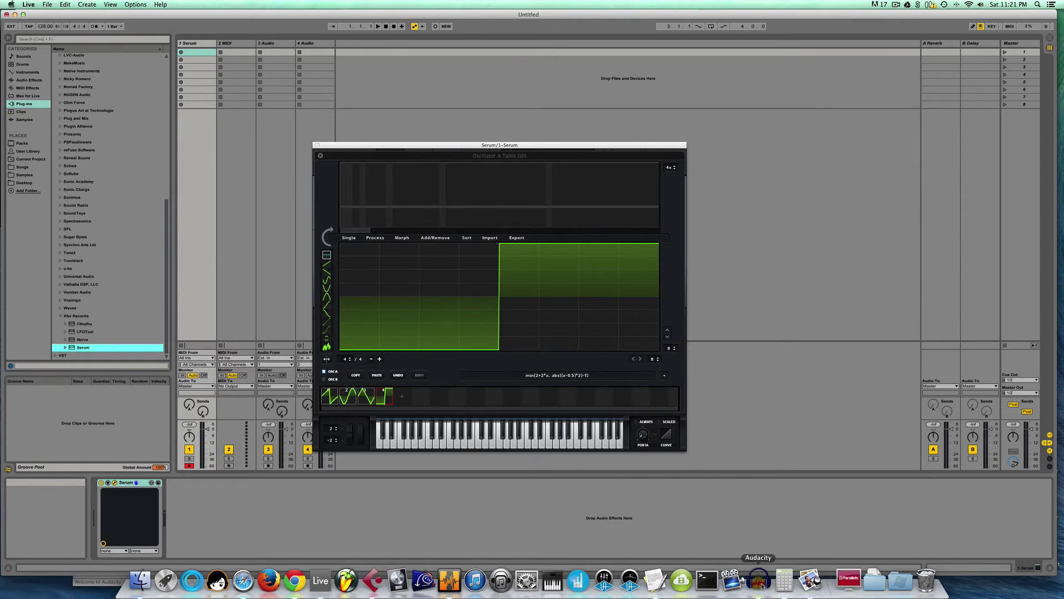
{"action": "left_click", "coordinate": [760, 585]}
{"action": "left_click_drag", "start_coordinate": [535, 216], "coordinate": [404, 103]}
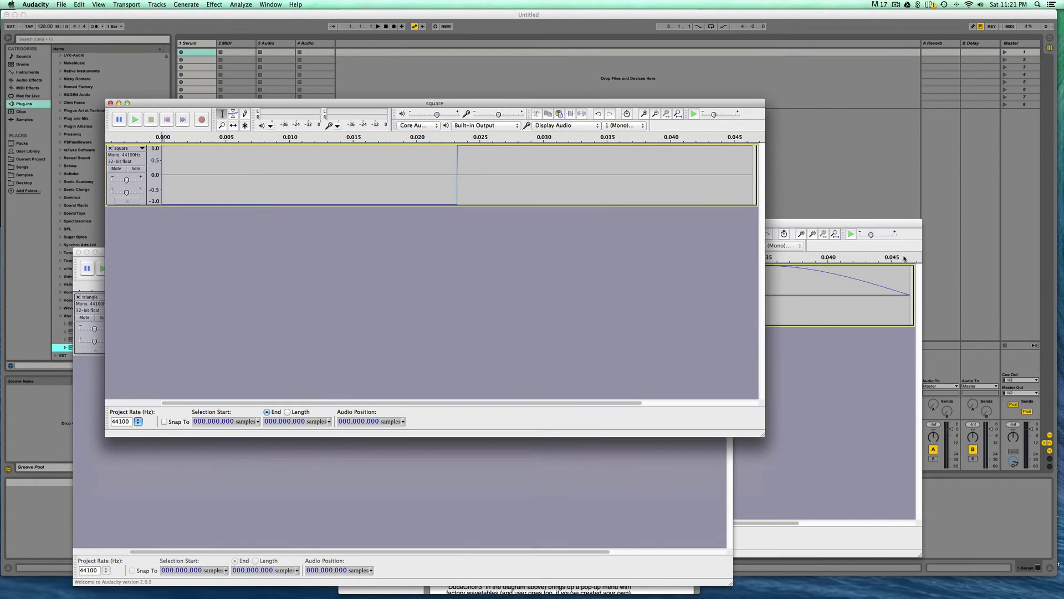
{"action": "left_click", "coordinate": [827, 224]}
{"action": "left_click_drag", "start_coordinate": [827, 224], "coordinate": [933, 146]}
{"action": "left_click", "coordinate": [408, 493]}
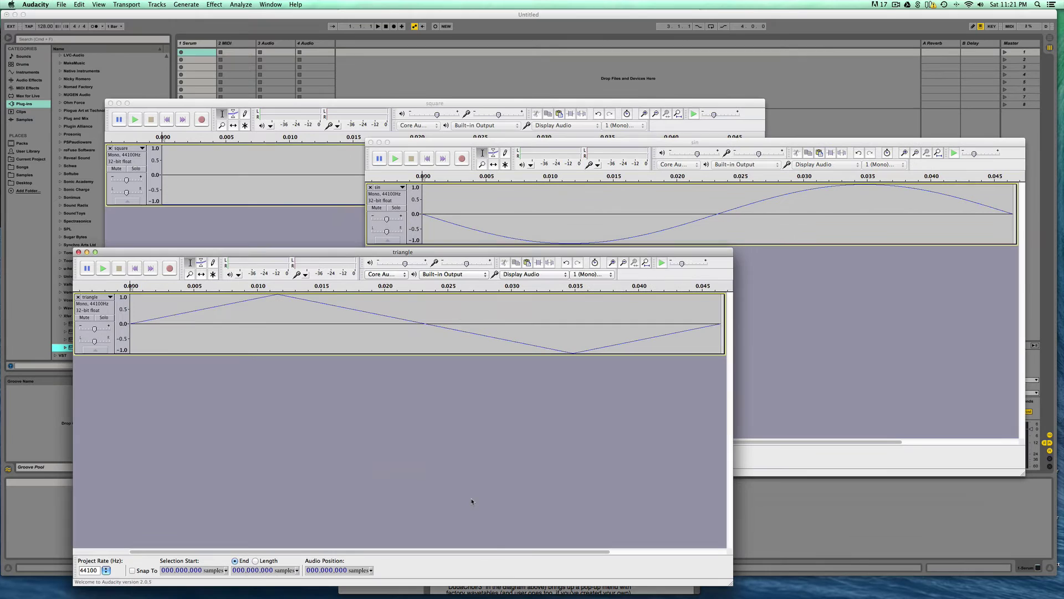
{"action": "left_click_drag", "start_coordinate": [219, 254], "coordinate": [189, 229]}
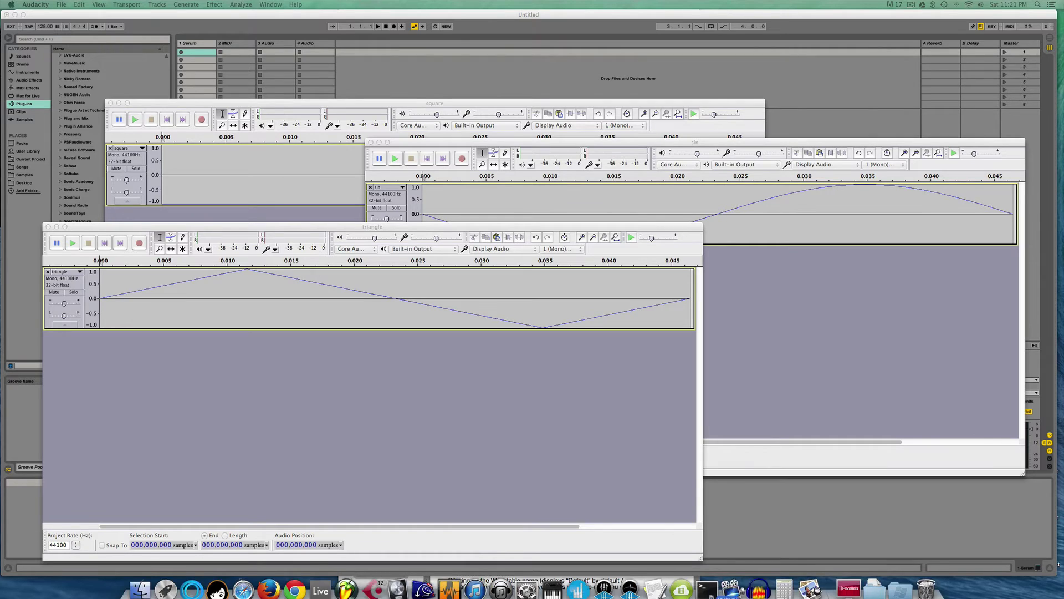
{"action": "left_click_drag", "start_coordinate": [733, 579], "coordinate": [757, 580]}
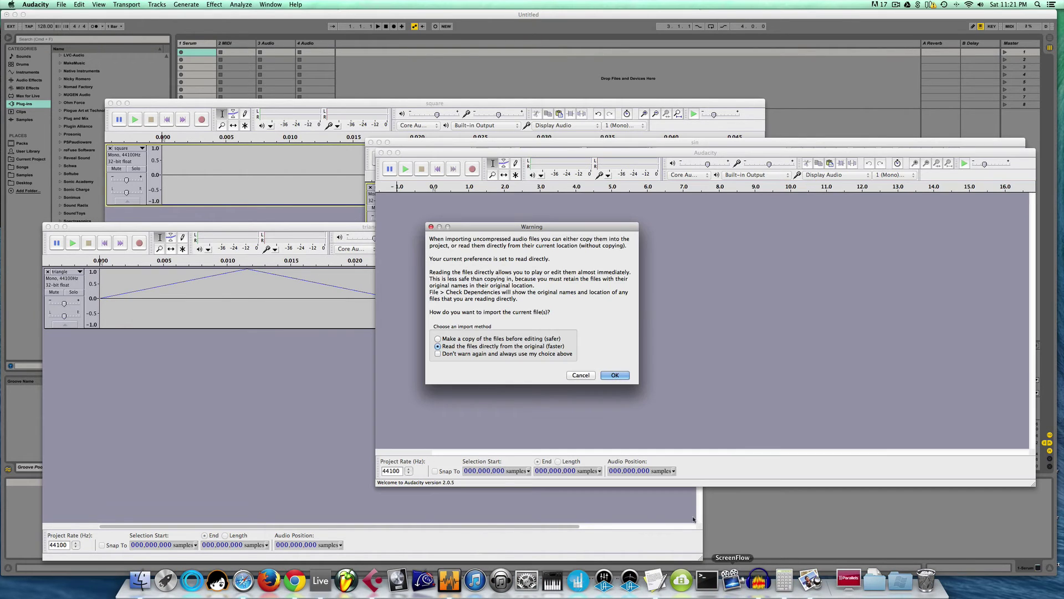
- Accept importing saw.wav and select the whole triangle cycle
{"action": "left_click", "coordinate": [621, 375]}
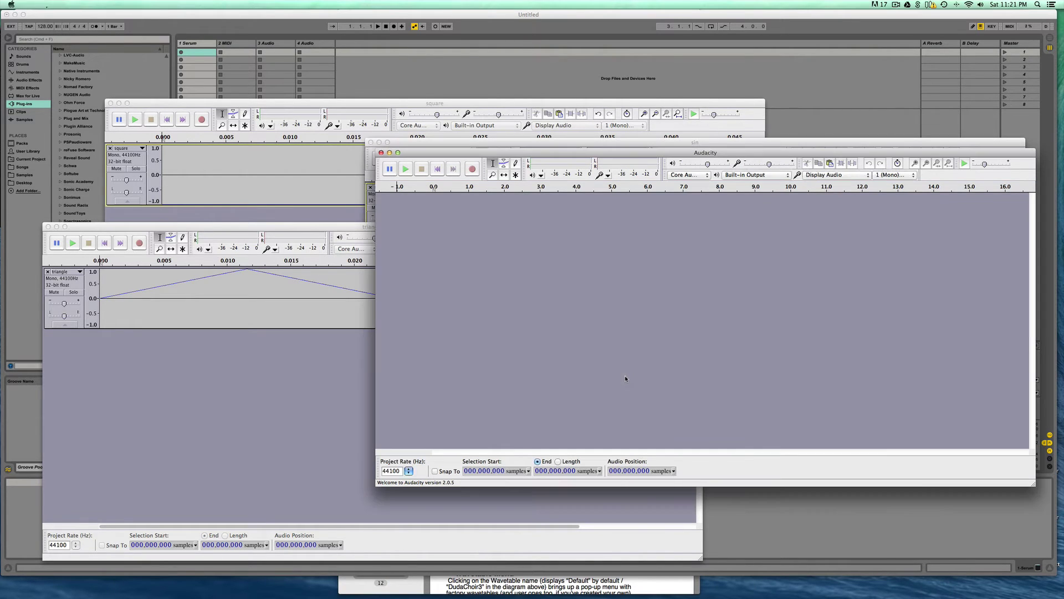
{"action": "left_click", "coordinate": [269, 351]}
{"action": "left_click", "coordinate": [241, 296]}
{"action": "double_click", "coordinate": [243, 296]}
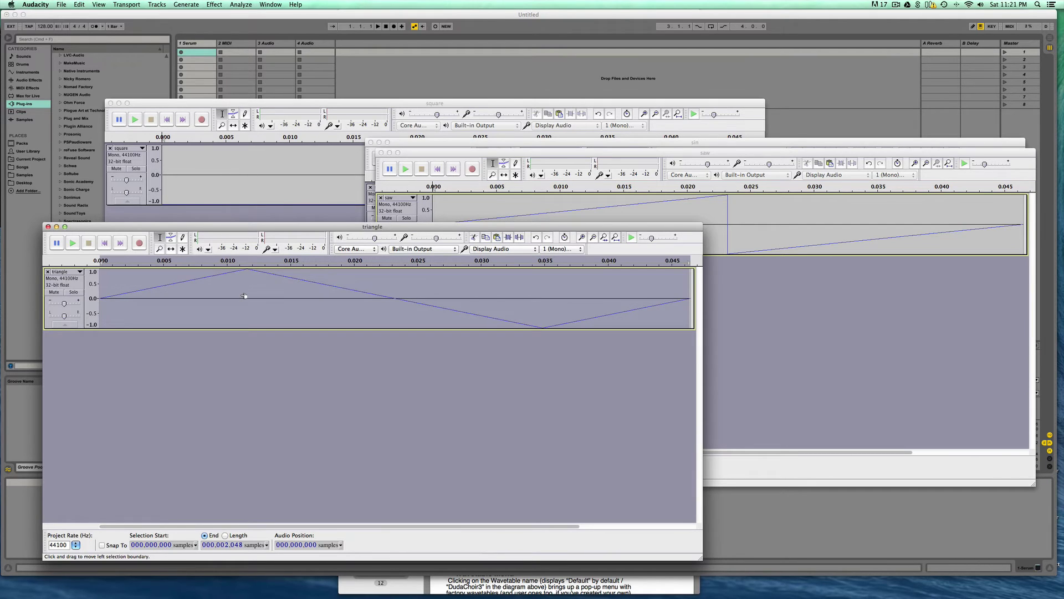
- Paste the copied triangle cycle after the end of the saw track's audio
{"action": "left_click", "coordinate": [565, 214]}
{"action": "left_click", "coordinate": [558, 214]}
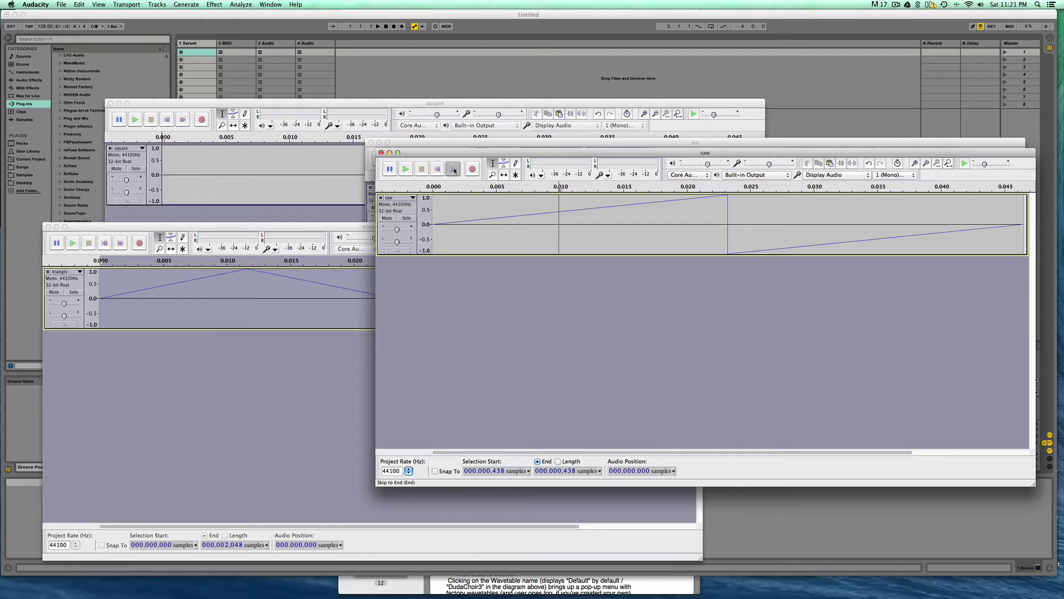
{"action": "left_click", "coordinate": [454, 169]}
{"action": "left_click", "coordinate": [79, 4]}
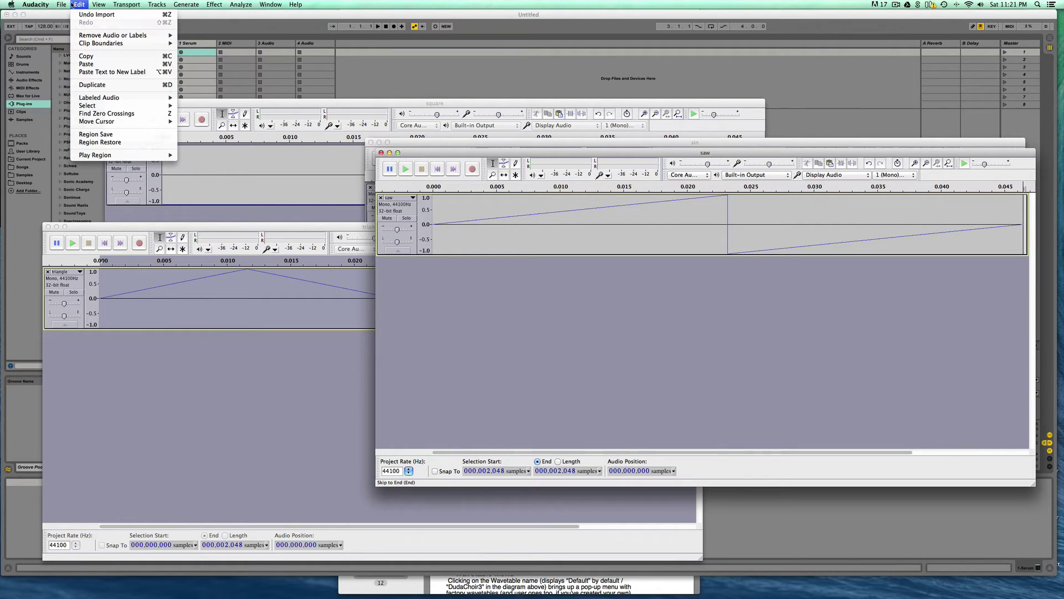
{"action": "left_click", "coordinate": [94, 64]}
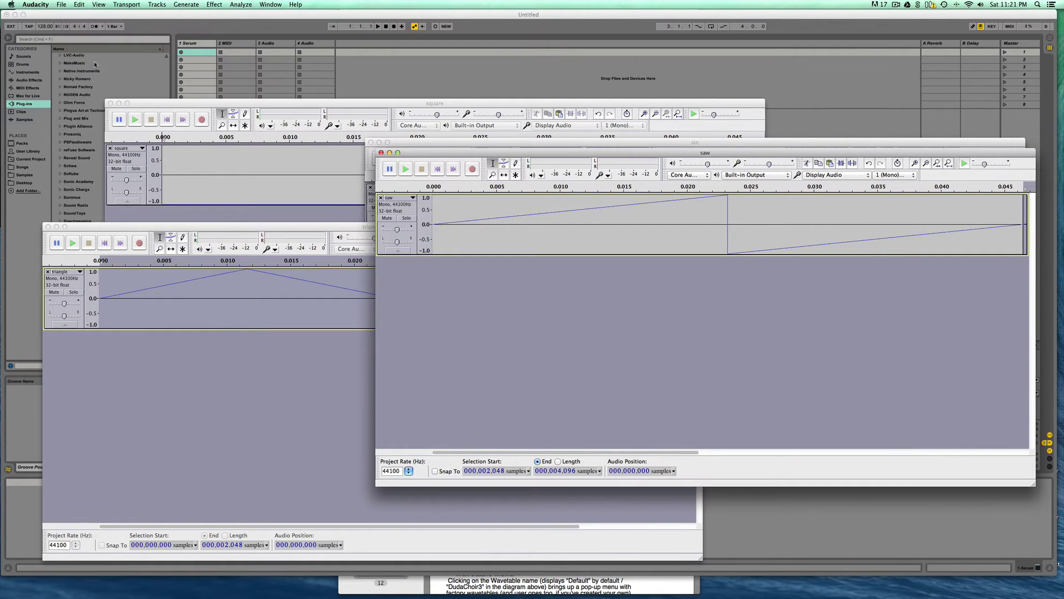
{"action": "left_click", "coordinate": [450, 169]}
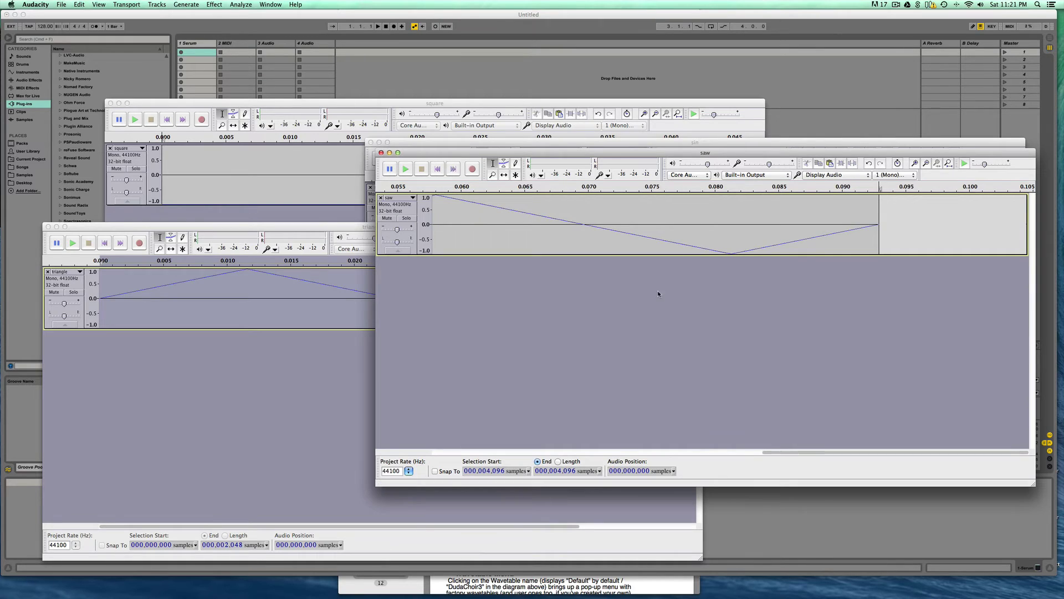
- Close the triangle file without saving its changes
{"action": "left_click", "coordinate": [205, 424]}
{"action": "key", "text": "super+w"}
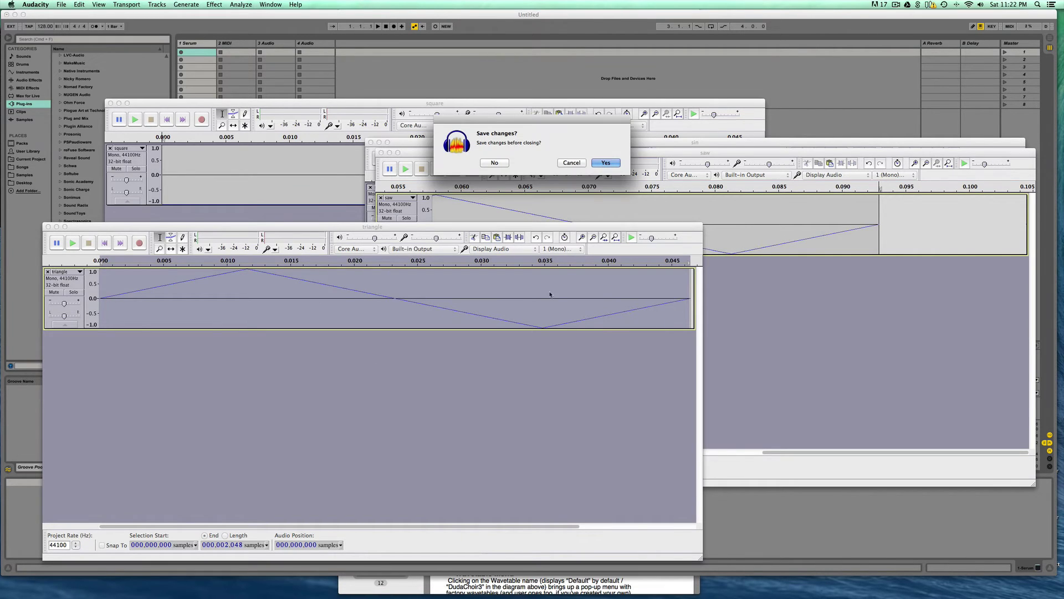
{"action": "left_click", "coordinate": [494, 162]}
- Select all of the square cycle, move saw's playhead to its end, then close the square file
{"action": "left_click", "coordinate": [313, 178]}
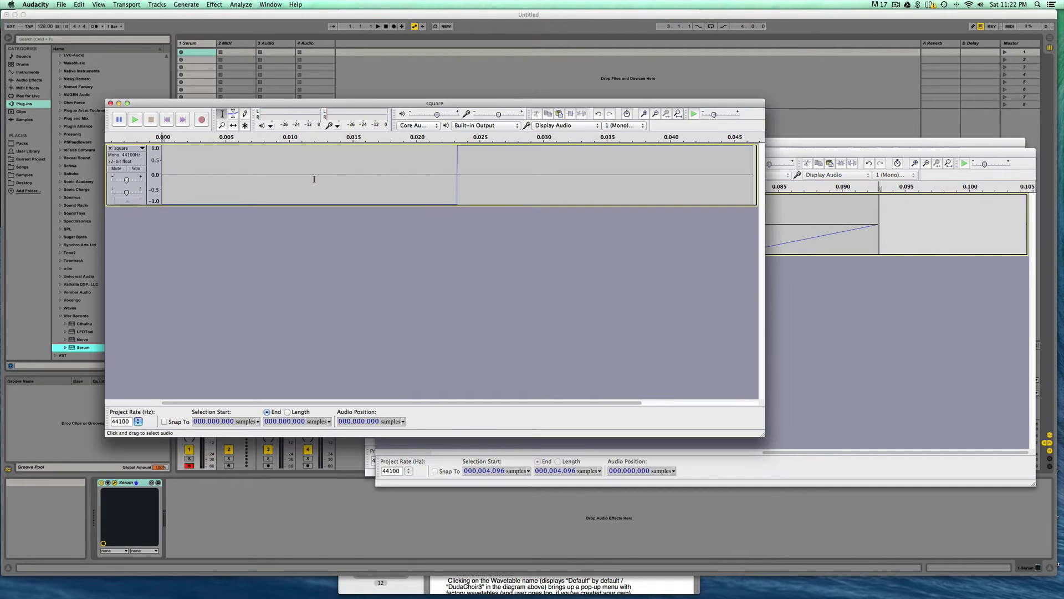
{"action": "key", "text": "super+a"}
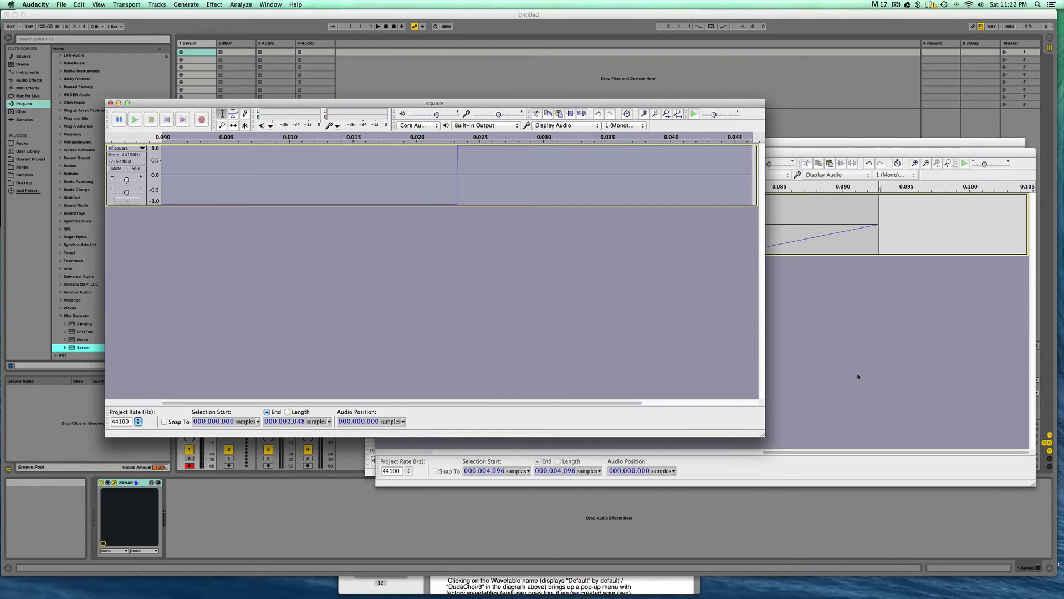
{"action": "left_click", "coordinate": [853, 333]}
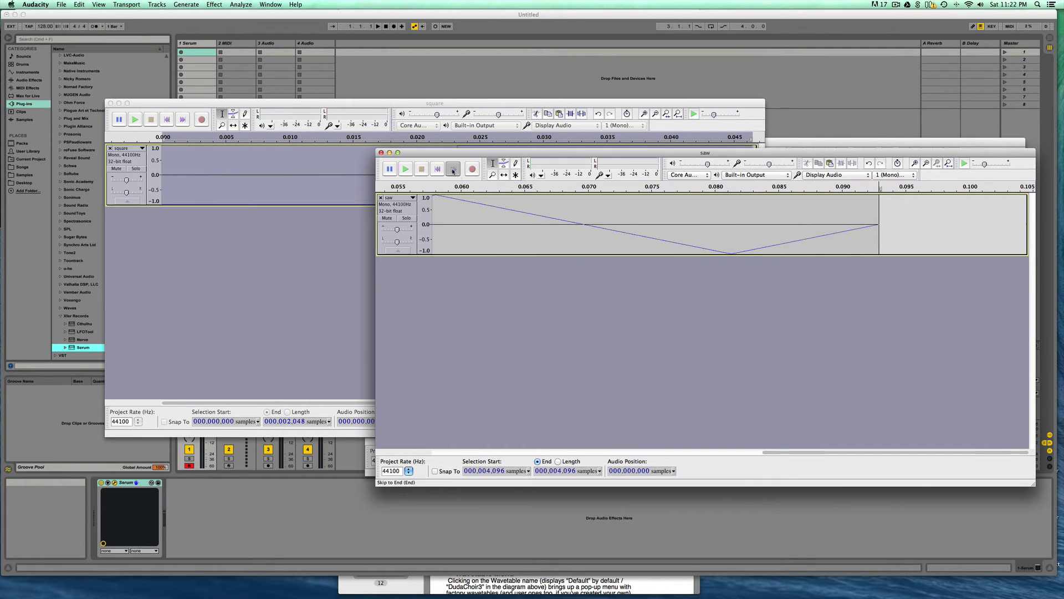
{"action": "left_click", "coordinate": [556, 202]}
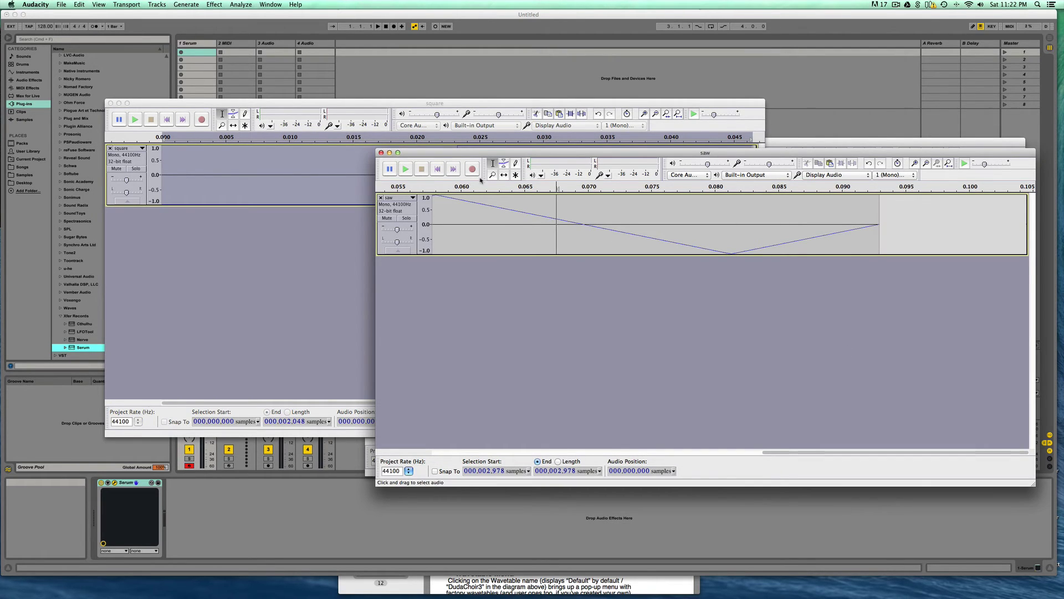
{"action": "left_click", "coordinate": [453, 169]}
{"action": "left_click", "coordinate": [263, 243]}
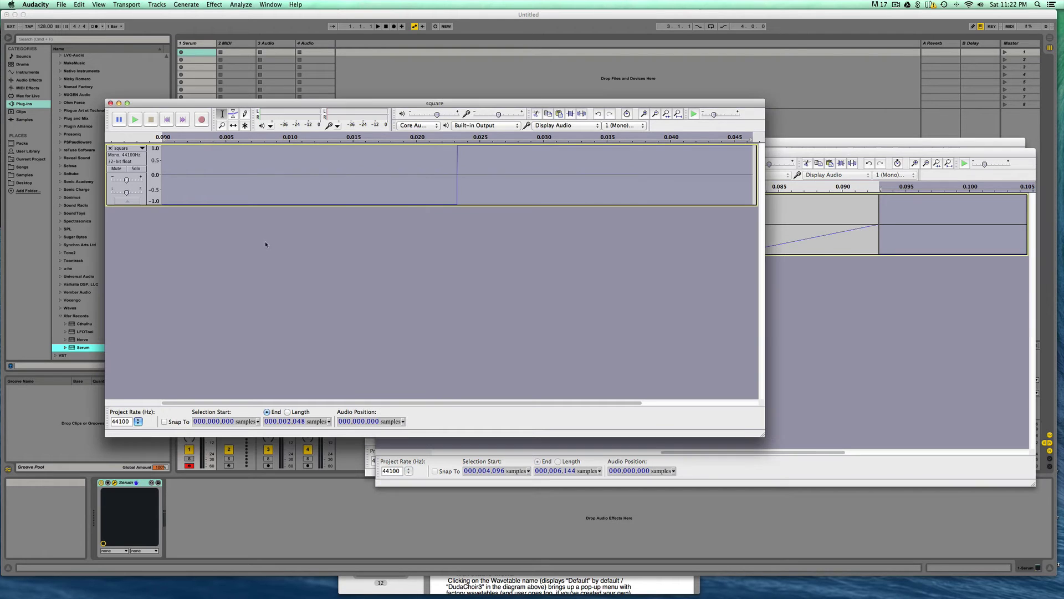
{"action": "left_click", "coordinate": [308, 164]}
{"action": "key", "text": "super+w"}
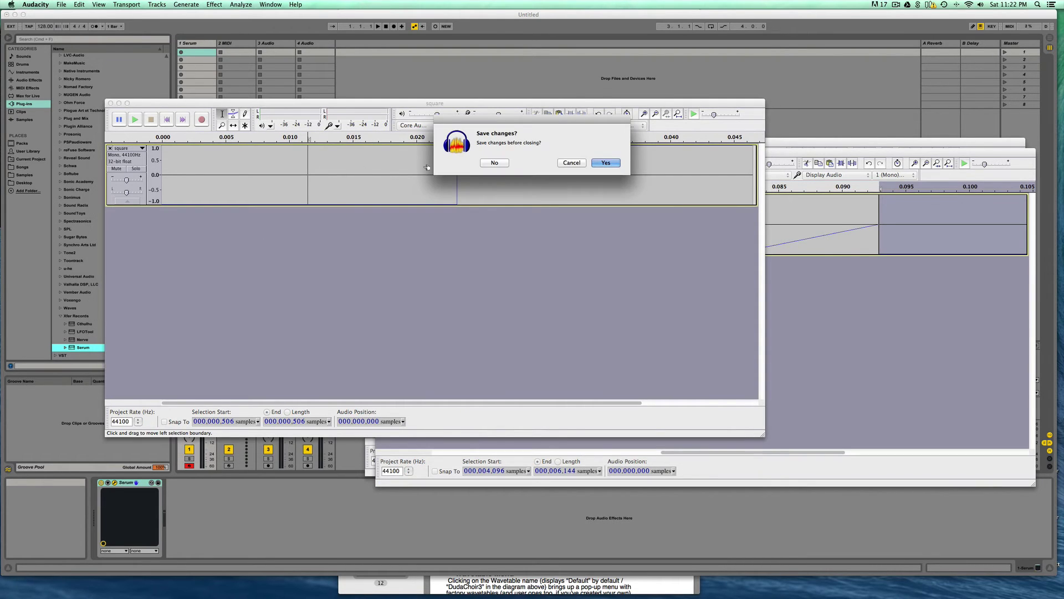
- Discard the square file's changes and select the whole sine cycle in the sin window
{"action": "left_click", "coordinate": [493, 164]}
{"action": "left_click_drag", "start_coordinate": [586, 142], "coordinate": [346, 69]}
{"action": "left_click", "coordinate": [357, 141]}
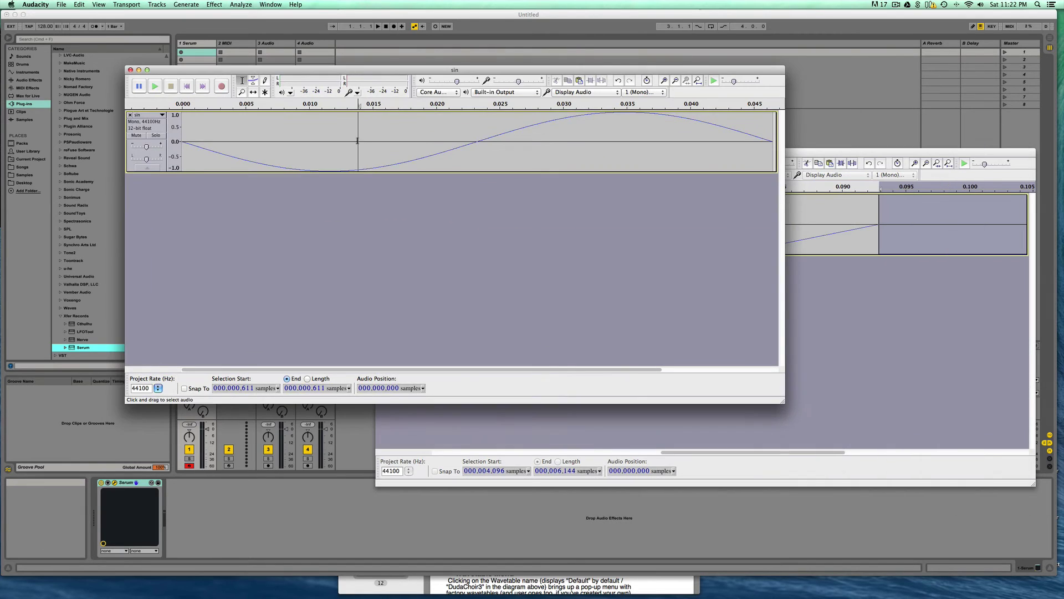
{"action": "double_click", "coordinate": [362, 141]}
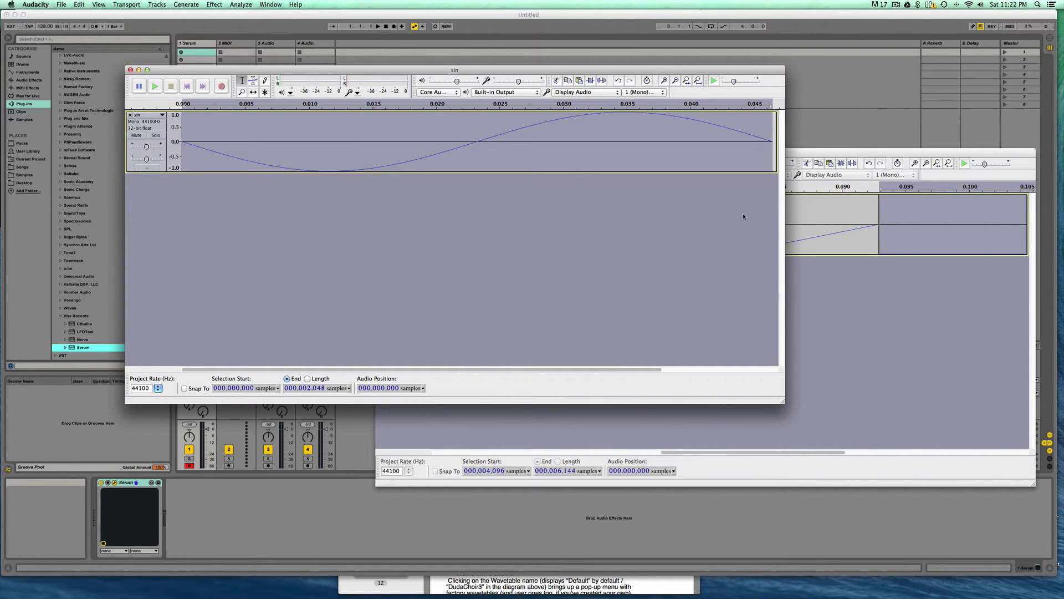
- Paste the sine cycle onto the end of the saw track
{"action": "left_click", "coordinate": [839, 225]}
{"action": "left_click", "coordinate": [839, 224]}
{"action": "left_click", "coordinate": [454, 168]}
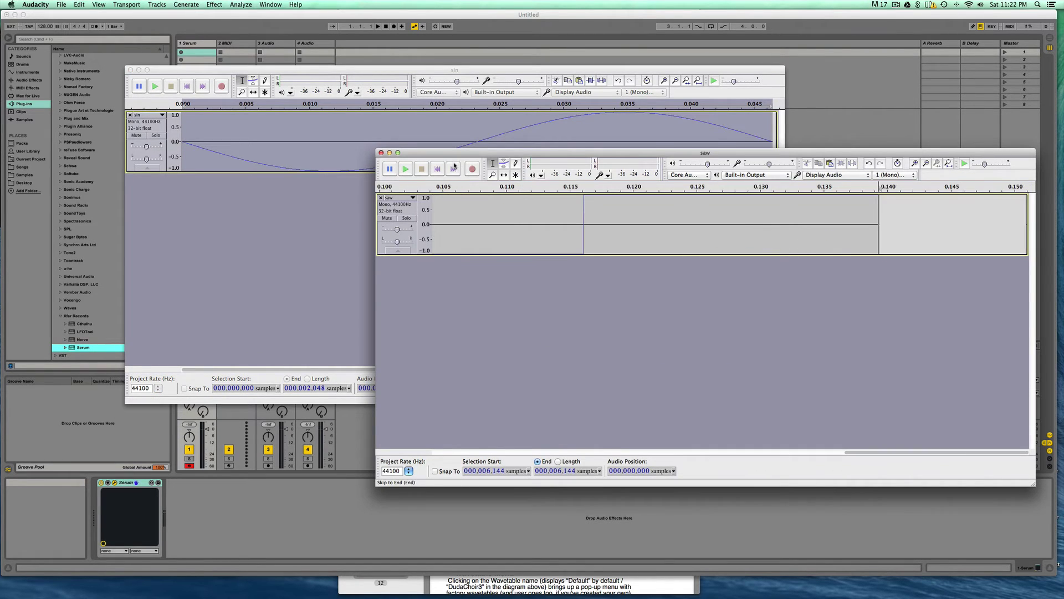
{"action": "key", "text": "super+v"}
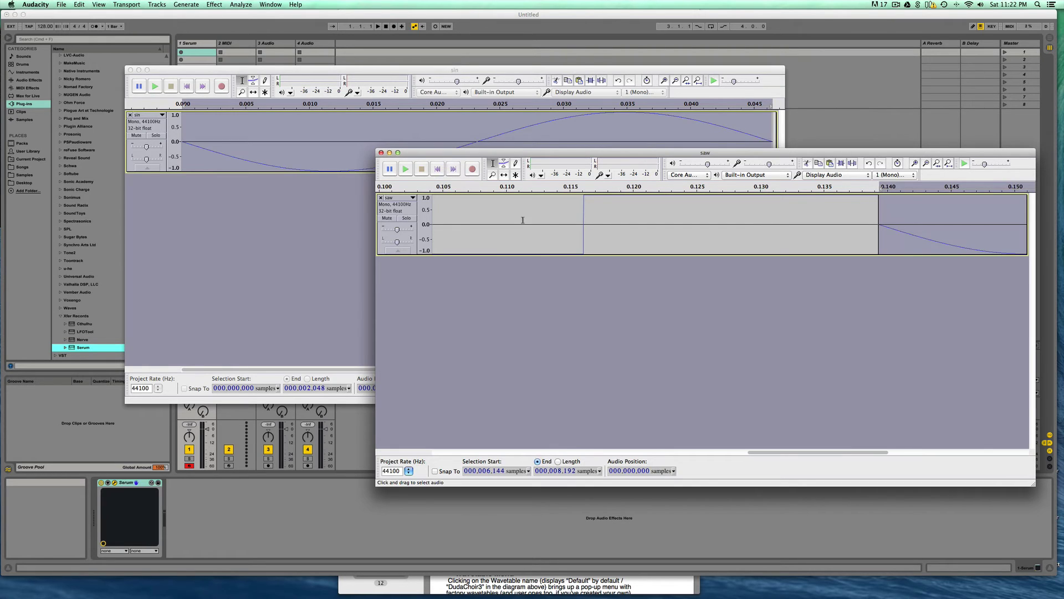
{"action": "left_click", "coordinate": [535, 232]}
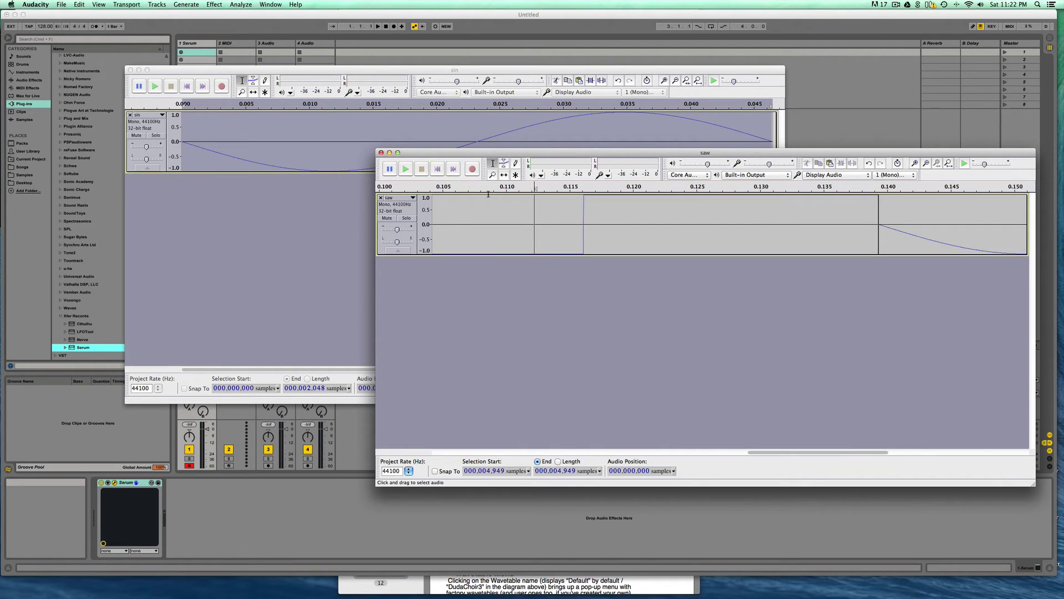
{"action": "left_click", "coordinate": [454, 169]}
- Read the Serum manual, then return to the saw file
{"action": "mouse_move", "coordinate": [733, 591]}
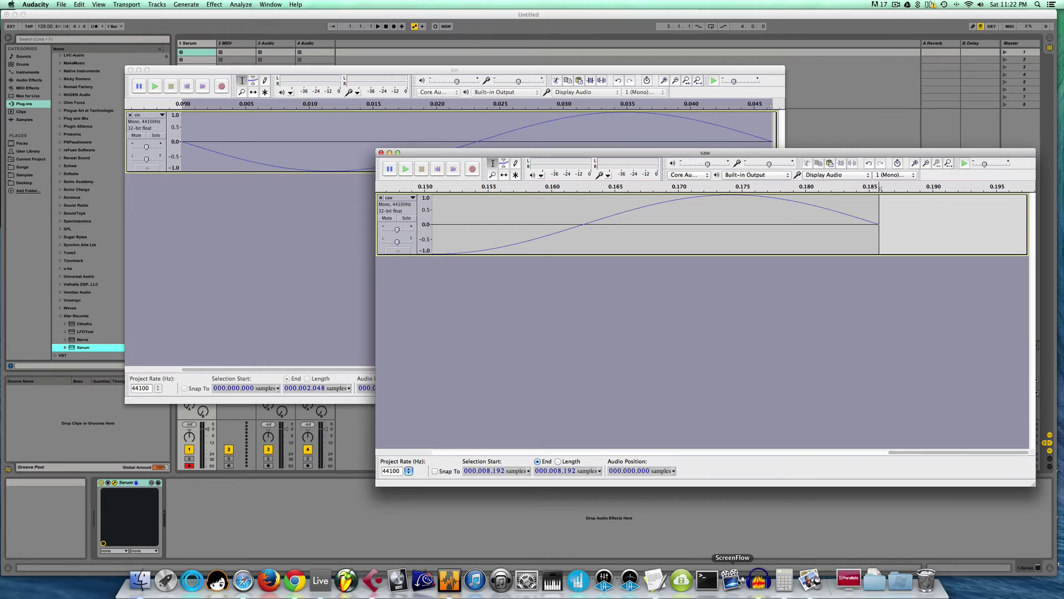
{"action": "left_click", "coordinate": [808, 580]}
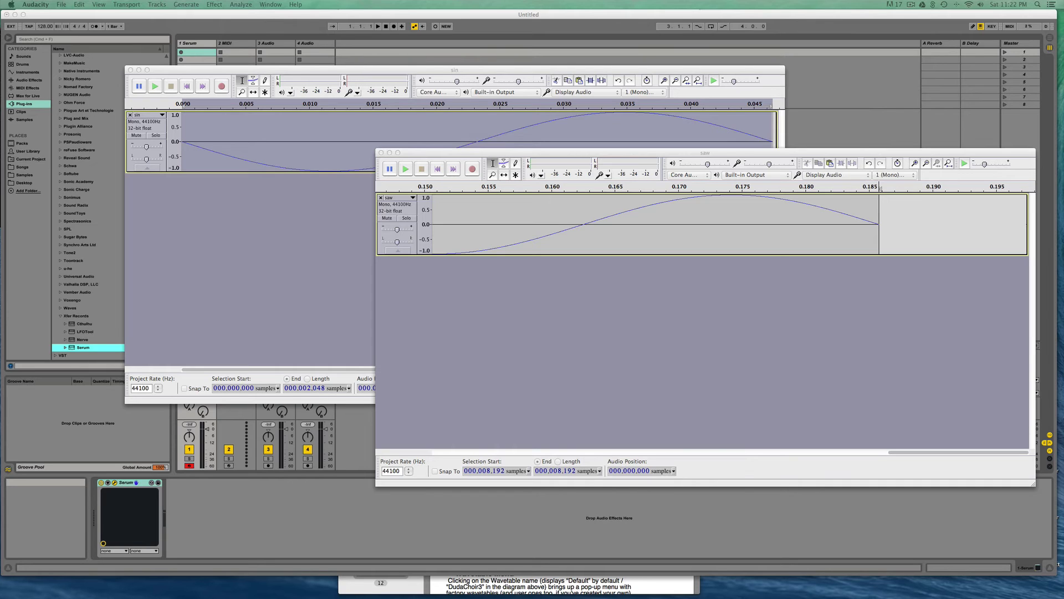
{"action": "left_click", "coordinate": [843, 311]}
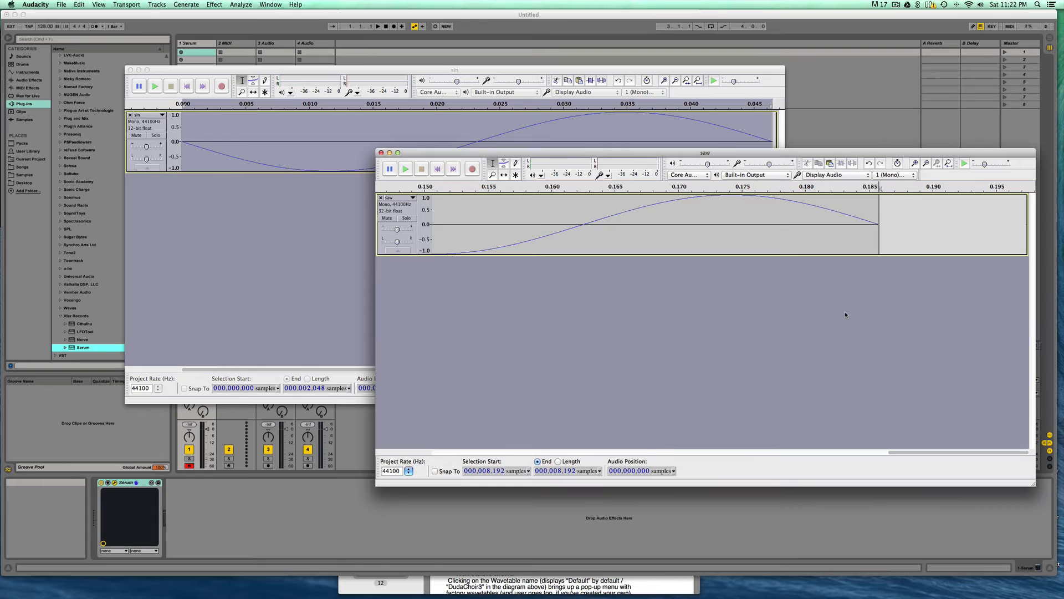
- Export the saw track to the Desktop as 16-bit PCM WAV 'combin', skipping the metadata
{"action": "left_click", "coordinate": [887, 239]}
{"action": "left_click", "coordinate": [79, 4]}
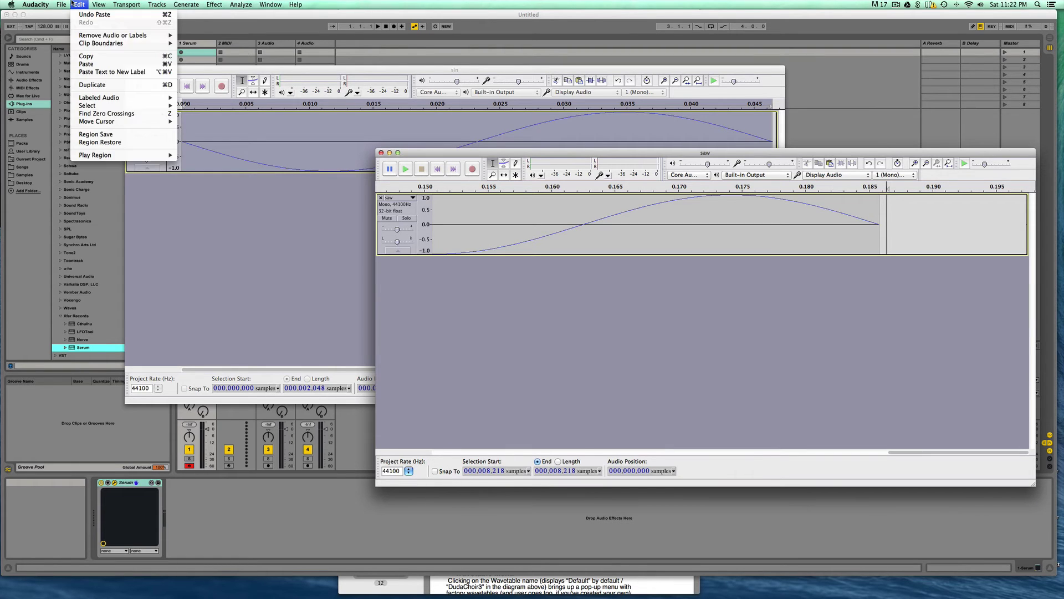
{"action": "mouse_move", "coordinate": [61, 5]}
{"action": "left_click", "coordinate": [87, 122]}
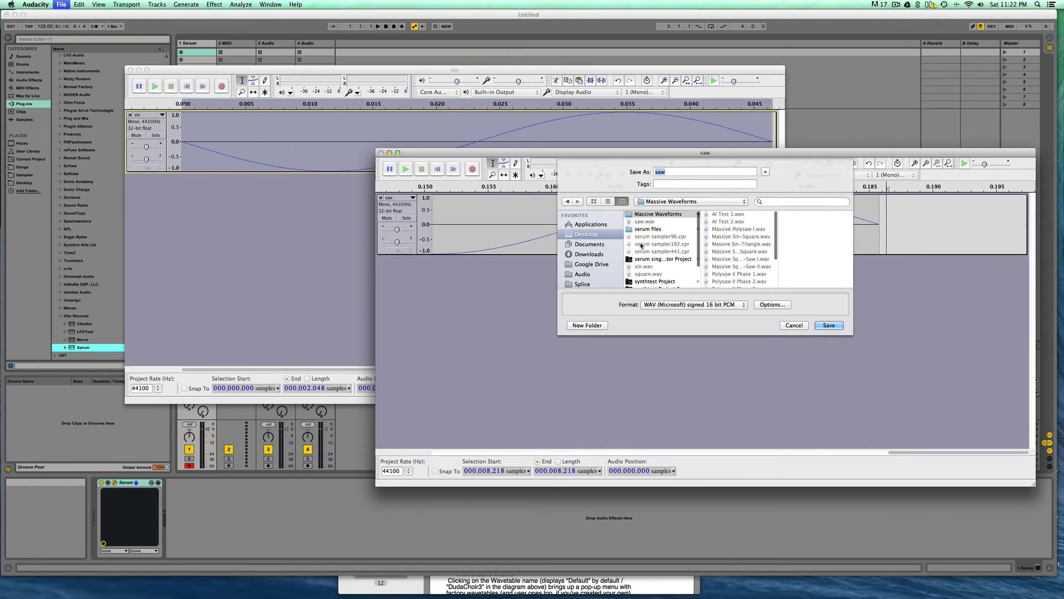
{"action": "type", "text": "combin"}
{"action": "key", "text": "Return"}
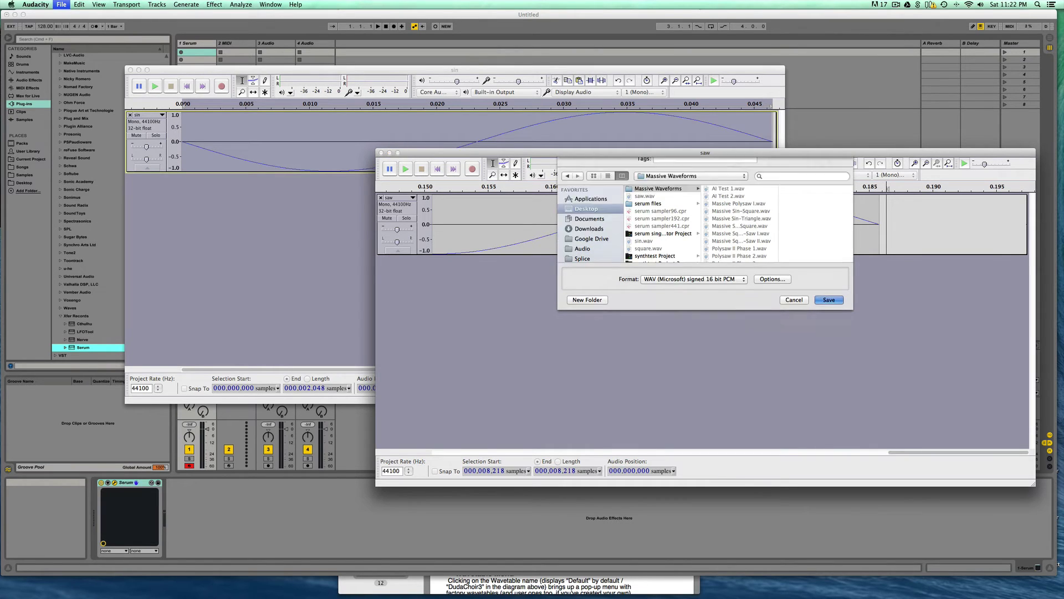
{"action": "key", "text": "Return"}
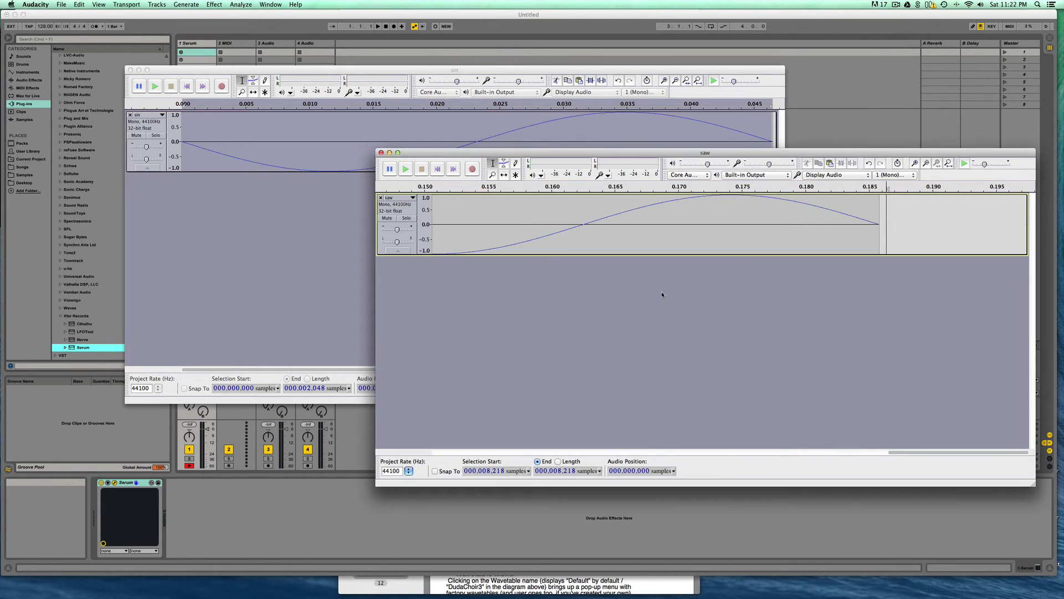
- Reset Oscillator A's wavetable to a single frame and close the table editor
{"action": "left_click", "coordinate": [587, 522]}
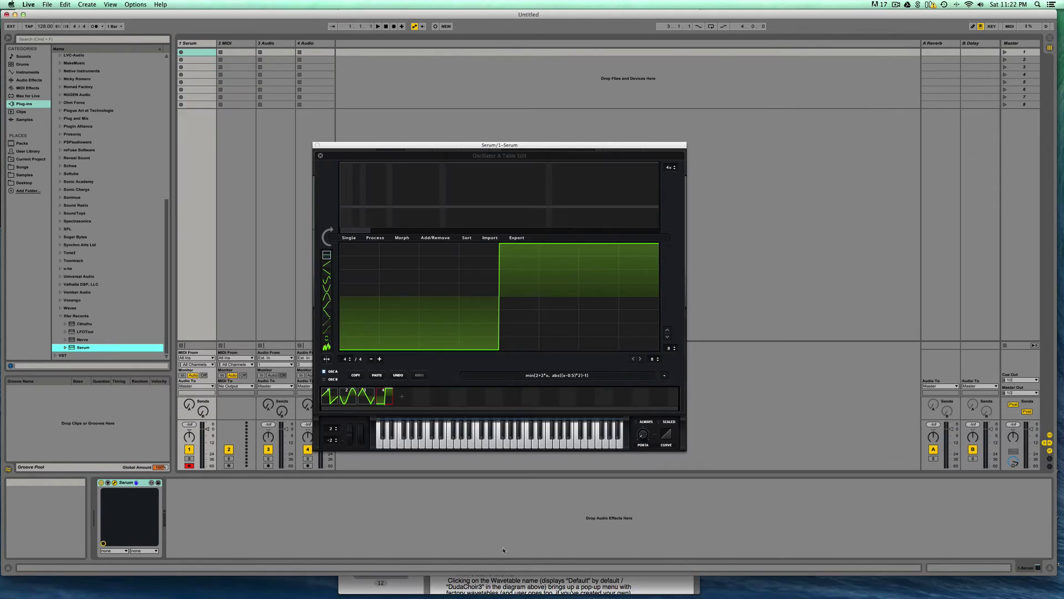
{"action": "left_click", "coordinate": [433, 239]}
{"action": "left_click", "coordinate": [436, 247]}
{"action": "left_click", "coordinate": [320, 156]}
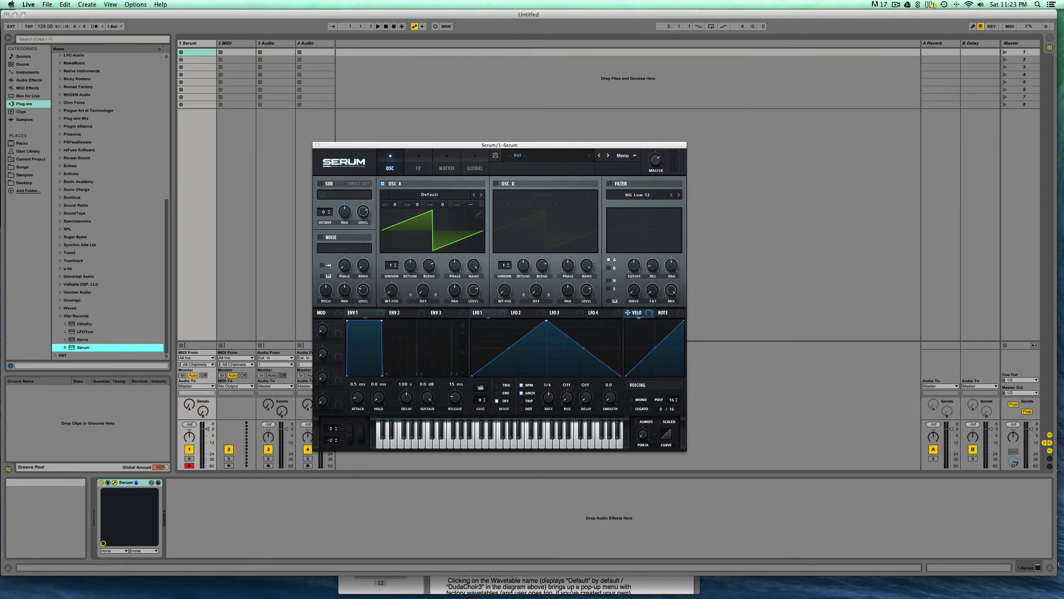
- Look for combin.wav through Audacity's Open Recent list and a Spotlight search
{"action": "left_click", "coordinate": [775, 589]}
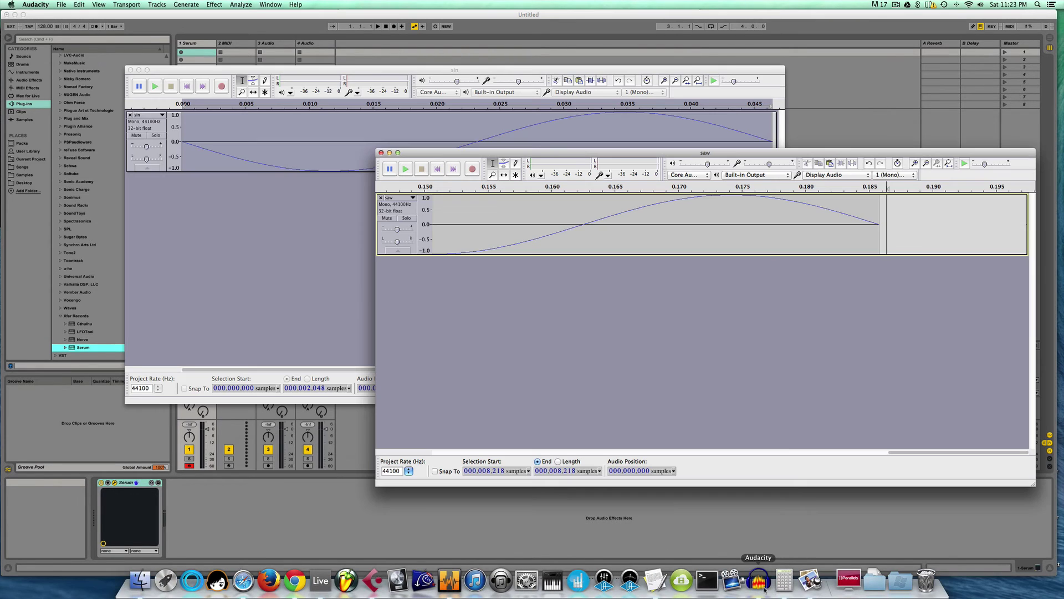
{"action": "left_click", "coordinate": [62, 4]}
{"action": "mouse_move", "coordinate": [77, 34]}
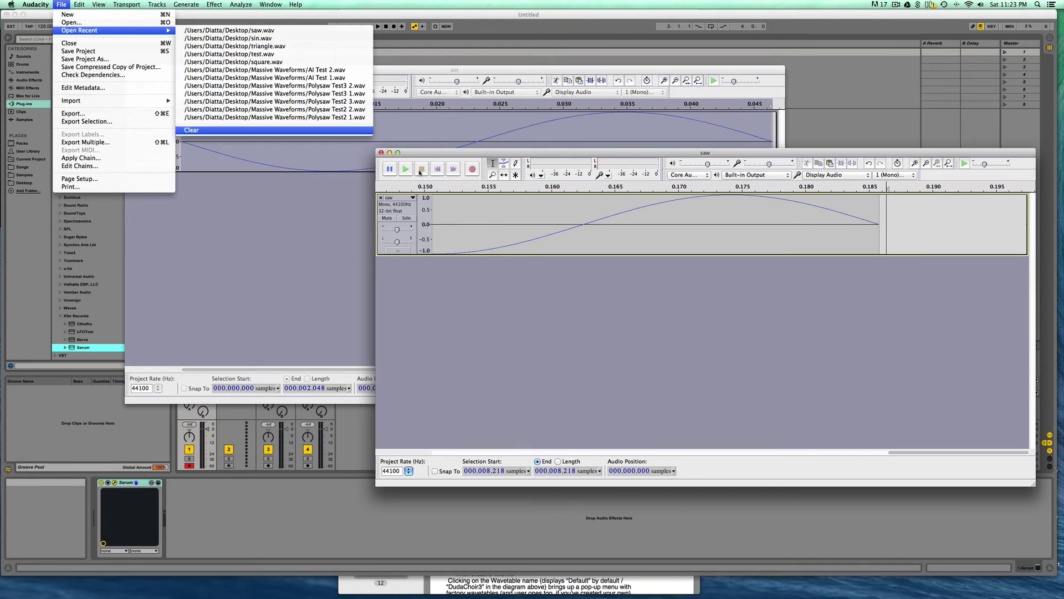
{"action": "left_click", "coordinate": [648, 287]}
{"action": "key", "text": "super+space"}
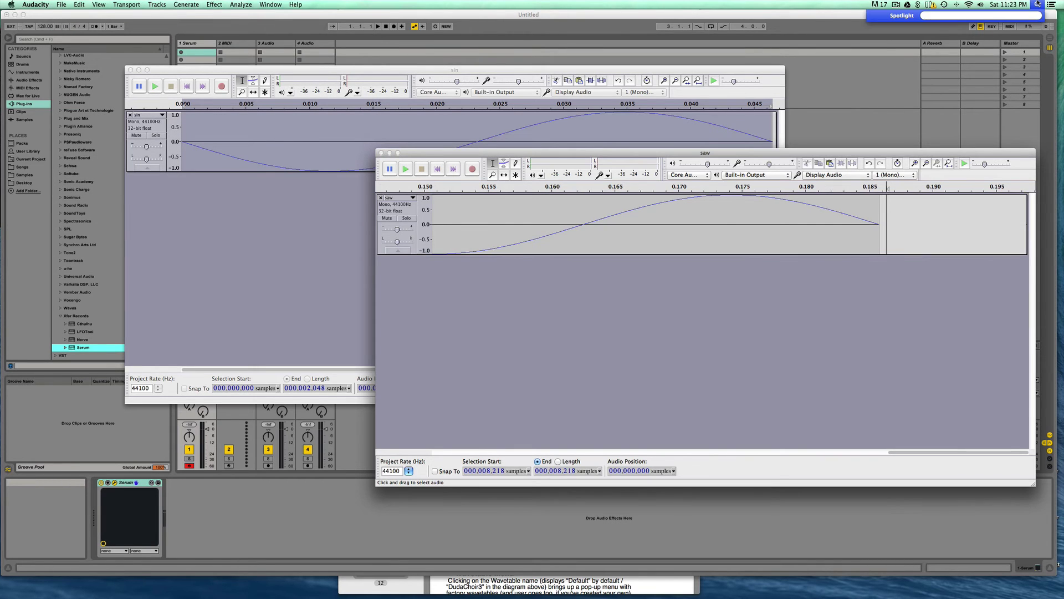
{"action": "type", "text": "combin"}
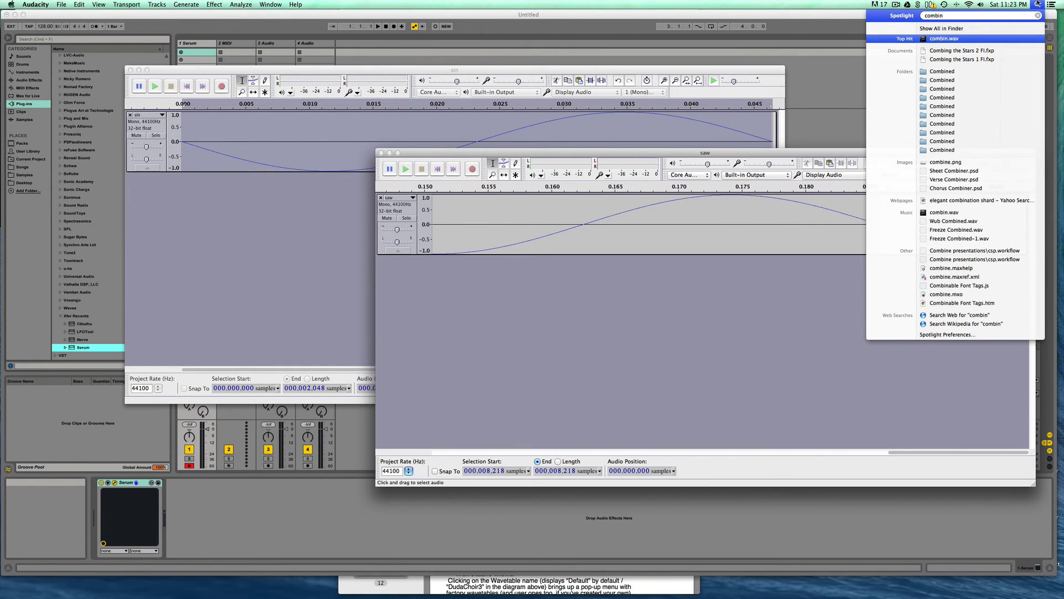
{"action": "key", "text": "Return"}
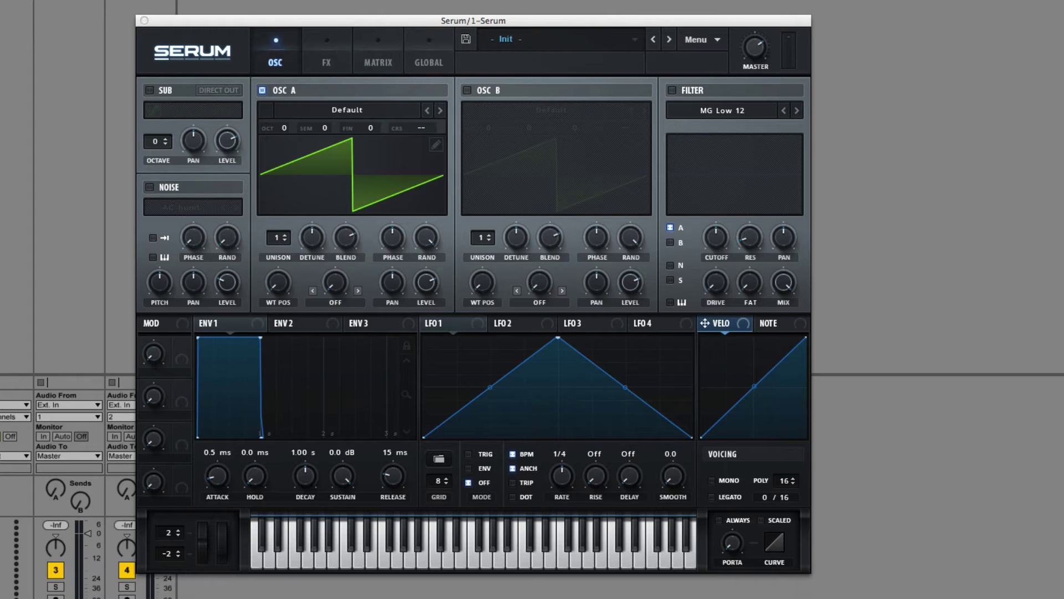
- Drop combin.wav onto Oscillator A, preview its first two frames, and close the editor
{"action": "left_click_drag", "start_coordinate": [610, 388], "coordinate": [365, 183]}
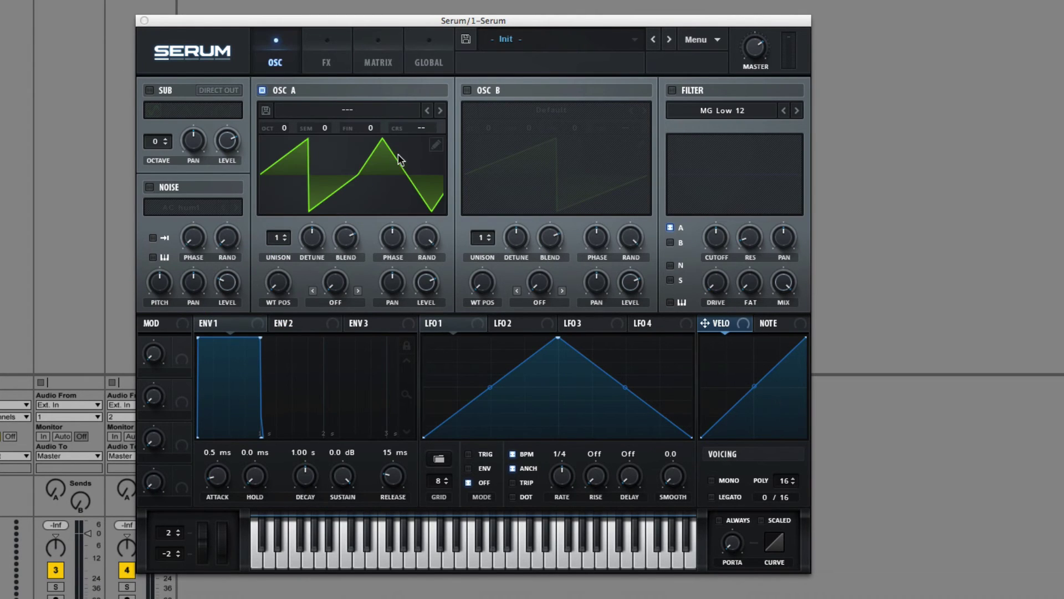
{"action": "double_click", "coordinate": [433, 152]}
{"action": "left_click", "coordinate": [199, 474]}
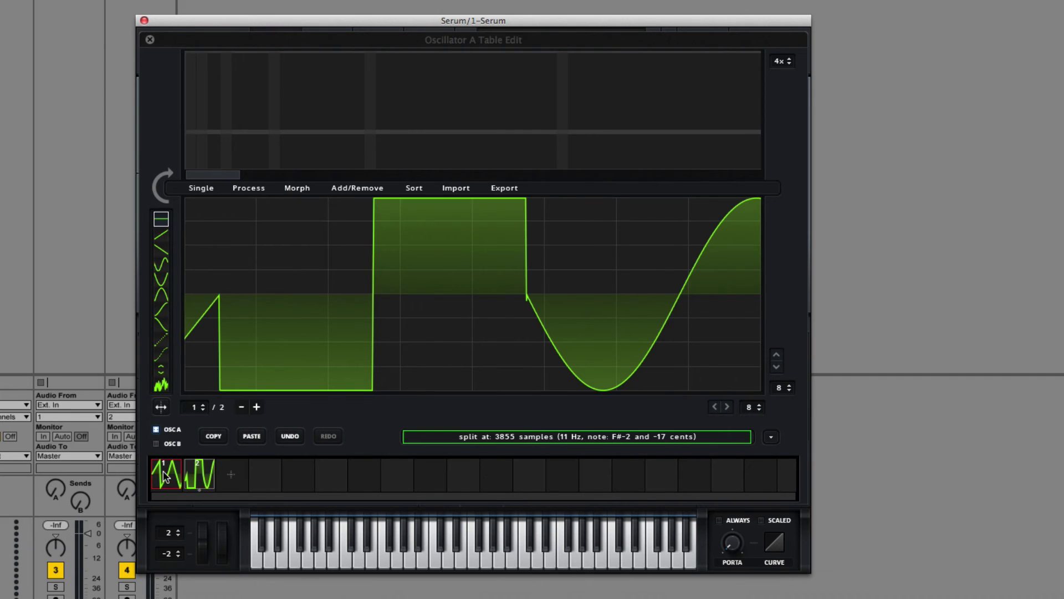
{"action": "left_click", "coordinate": [166, 474]}
{"action": "left_click", "coordinate": [149, 40]}
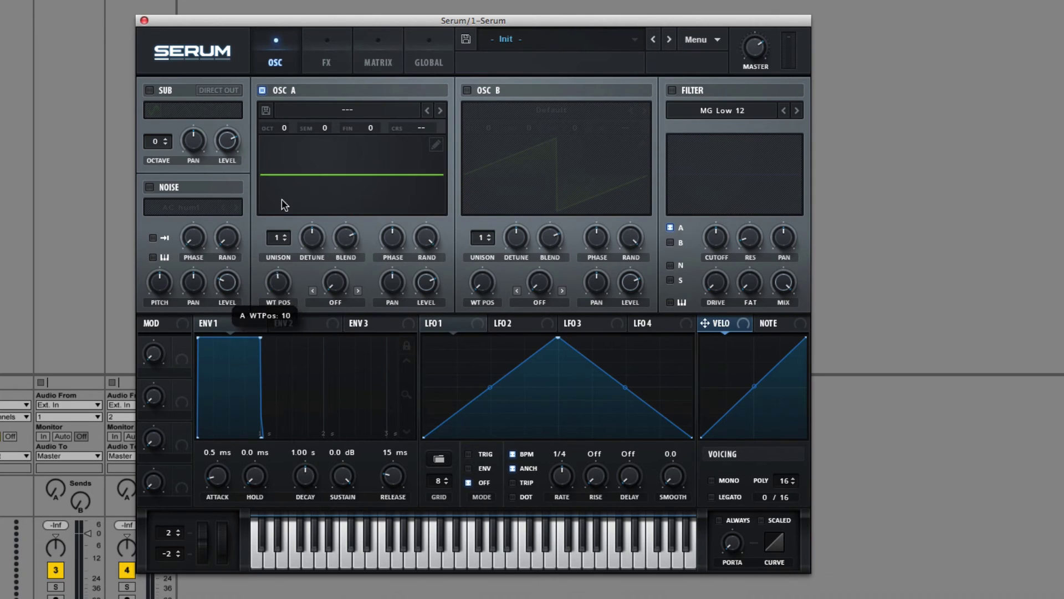
- Re-drop the audio file onto Osc A, sweep WT POS, and switch to 3D view
{"action": "left_click_drag", "start_coordinate": [868, 178], "coordinate": [393, 186]}
{"action": "left_click_drag", "start_coordinate": [268, 291], "coordinate": [294, 154]}
{"action": "left_click_drag", "start_coordinate": [868, 178], "coordinate": [418, 208]}
{"action": "left_click_drag", "start_coordinate": [287, 286], "coordinate": [295, 491]}
{"action": "left_click", "coordinate": [384, 173]}
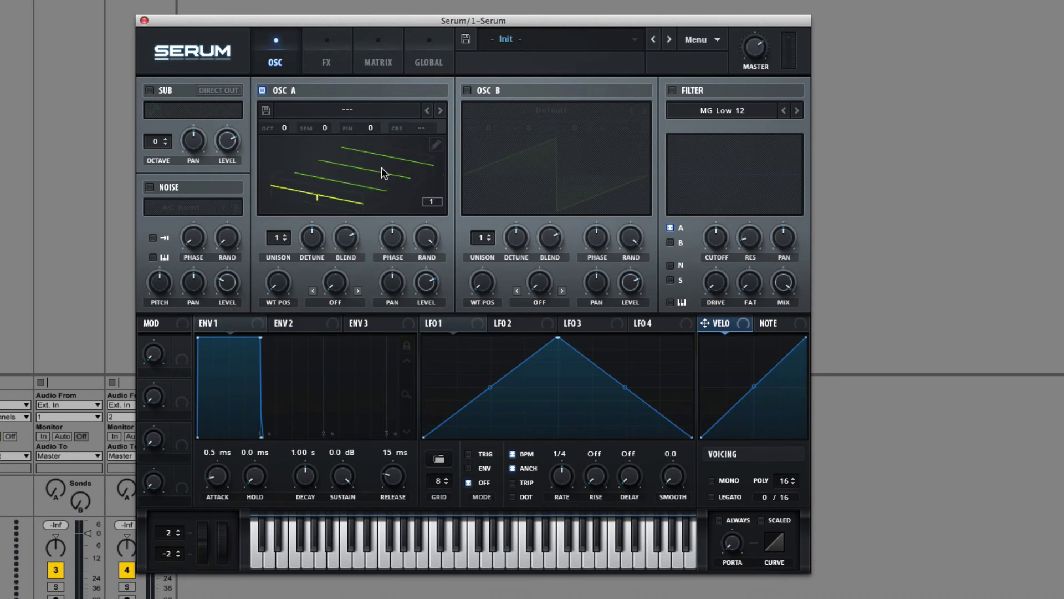
- Set Table Edit's split size to 2048 and re-import the WAV, then close the editor
{"action": "left_click", "coordinate": [436, 146]}
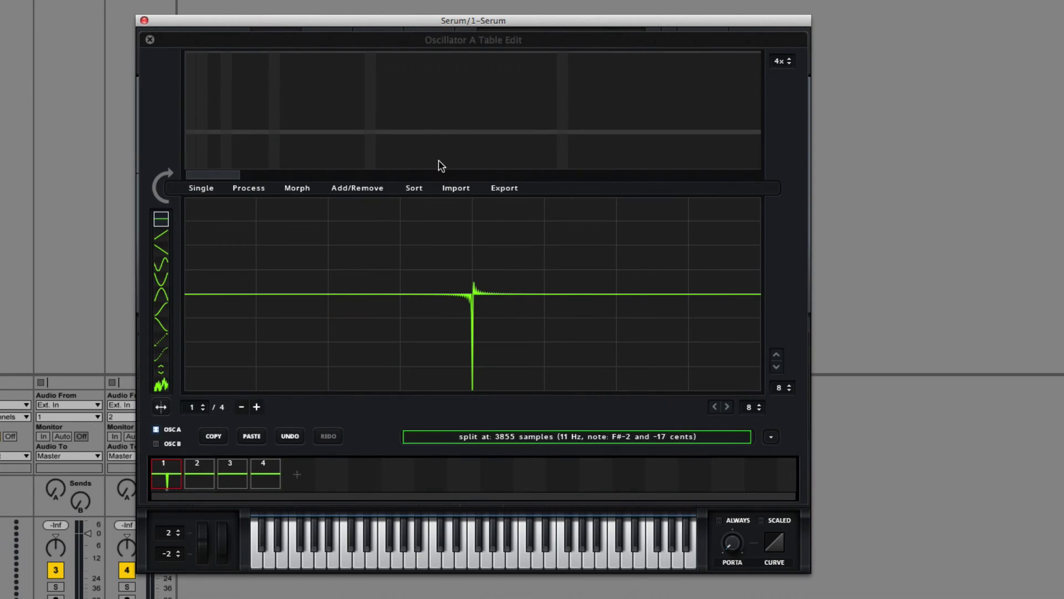
{"action": "left_click", "coordinate": [580, 436]}
{"action": "type", "text": "2048"}
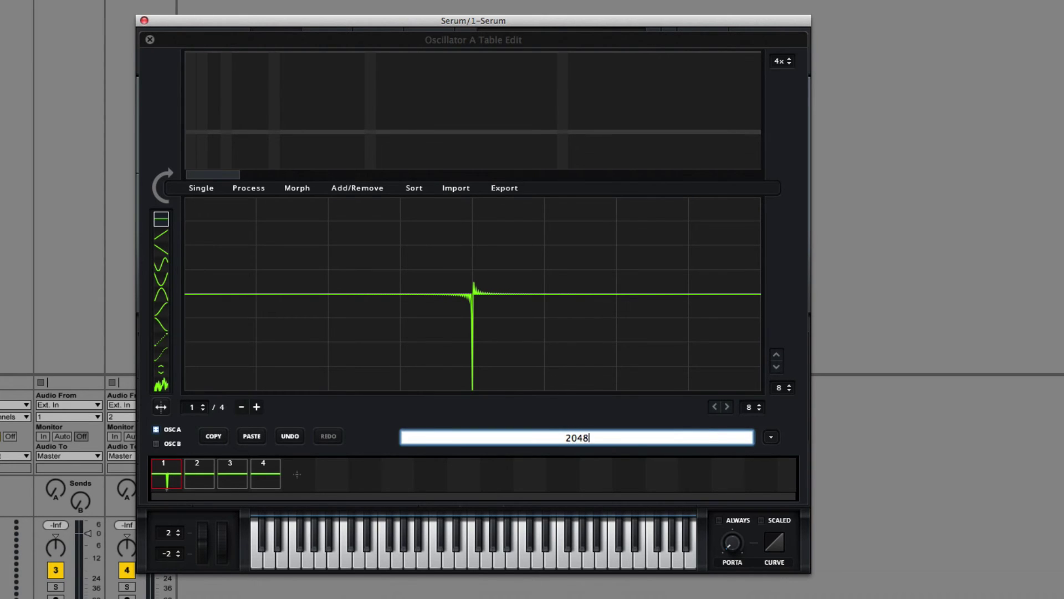
{"action": "key", "text": "Return"}
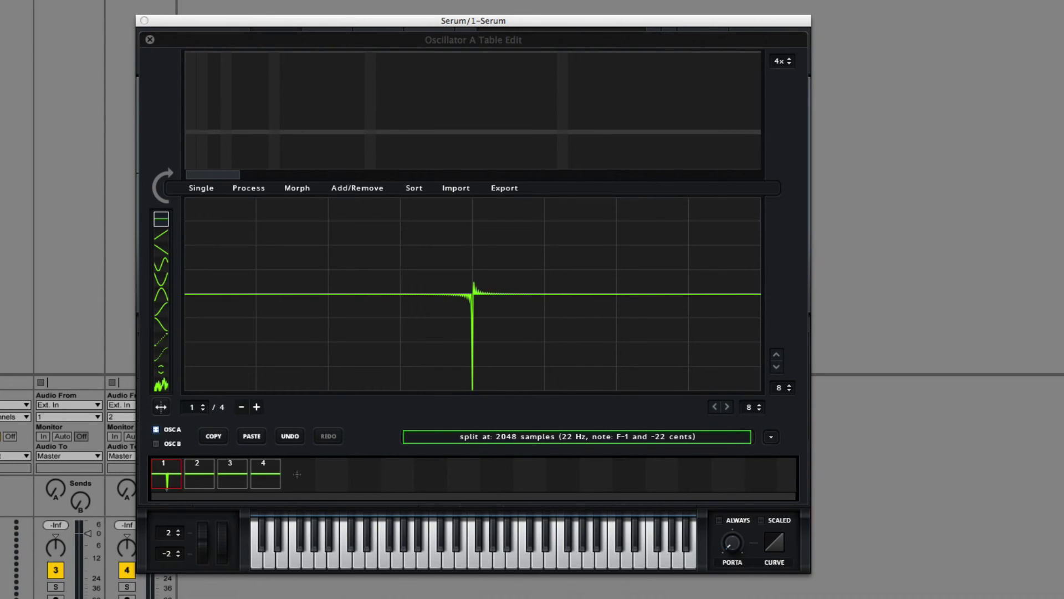
{"action": "left_click_drag", "start_coordinate": [942, 277], "coordinate": [394, 302]}
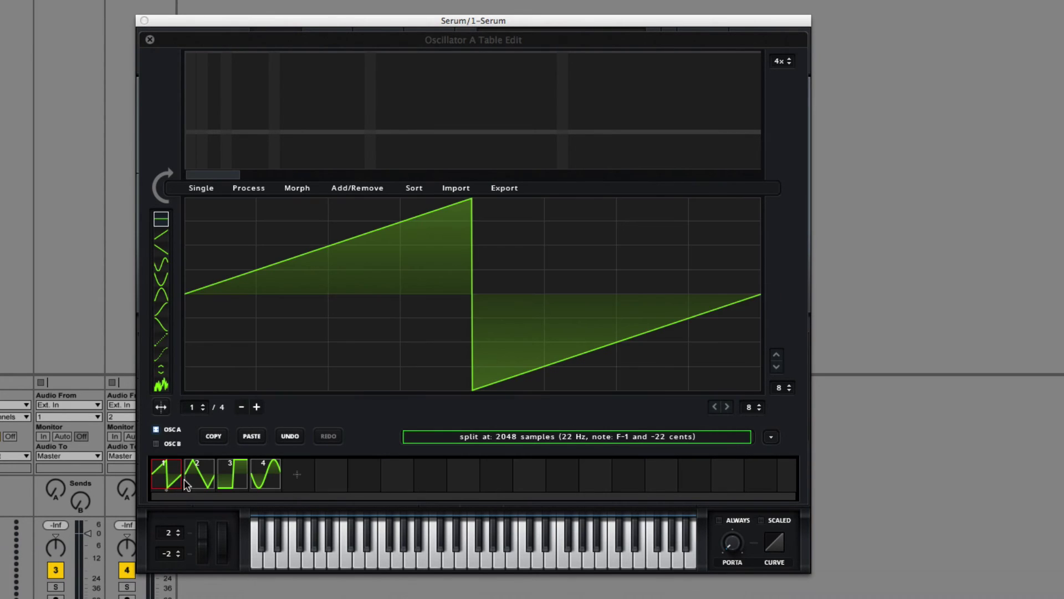
{"action": "left_click", "coordinate": [150, 39]}
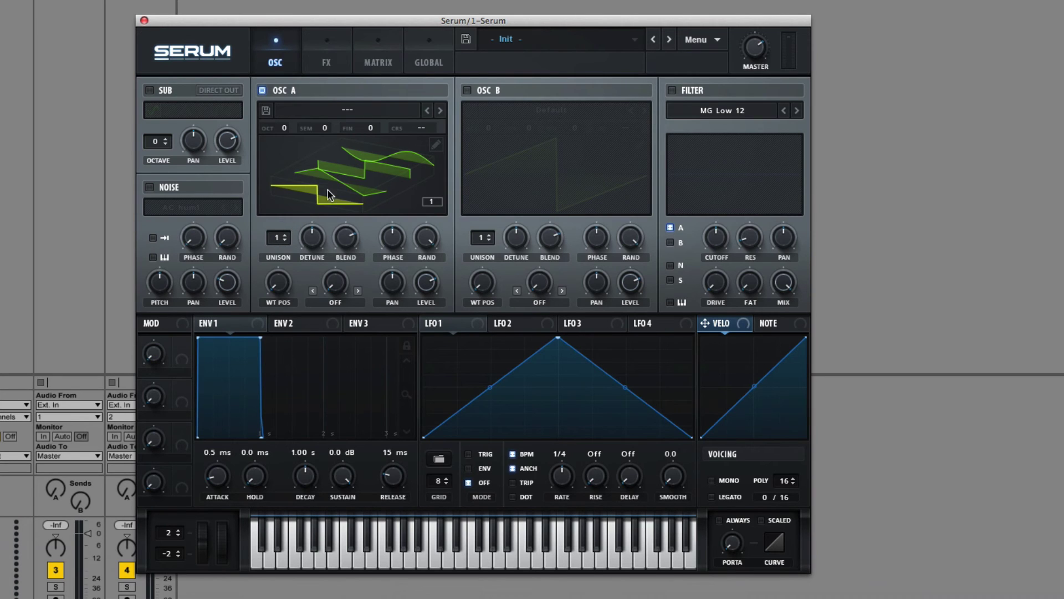
- Load combin.wav into Osc A again, re-import it at 2048-sample frames, and check the saw frame
{"action": "left_click_drag", "start_coordinate": [942, 278], "coordinate": [427, 208]}
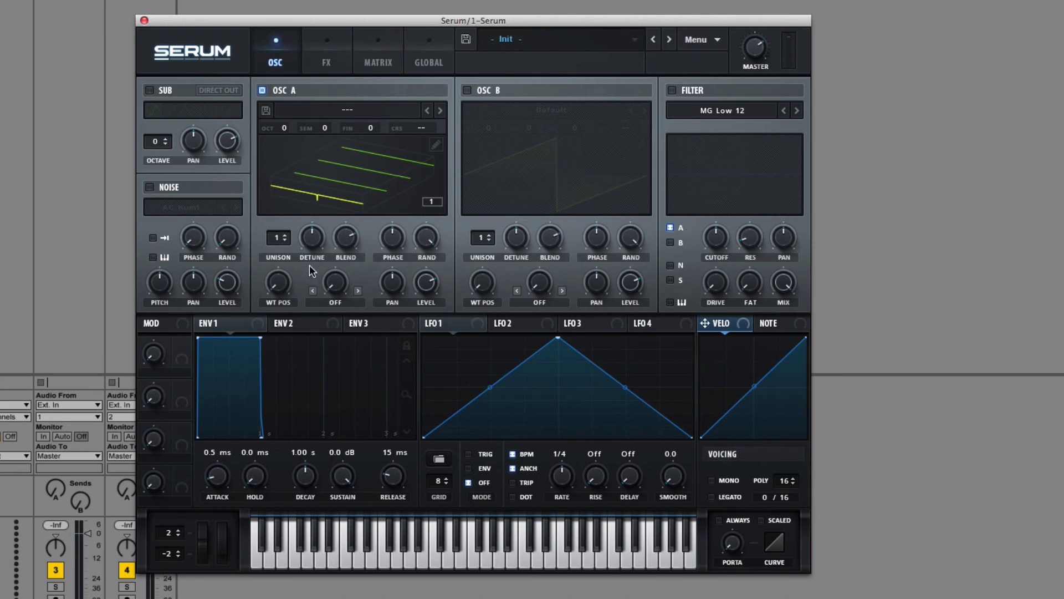
{"action": "left_click_drag", "start_coordinate": [309, 265], "coordinate": [363, 123]}
{"action": "left_click", "coordinate": [436, 144]}
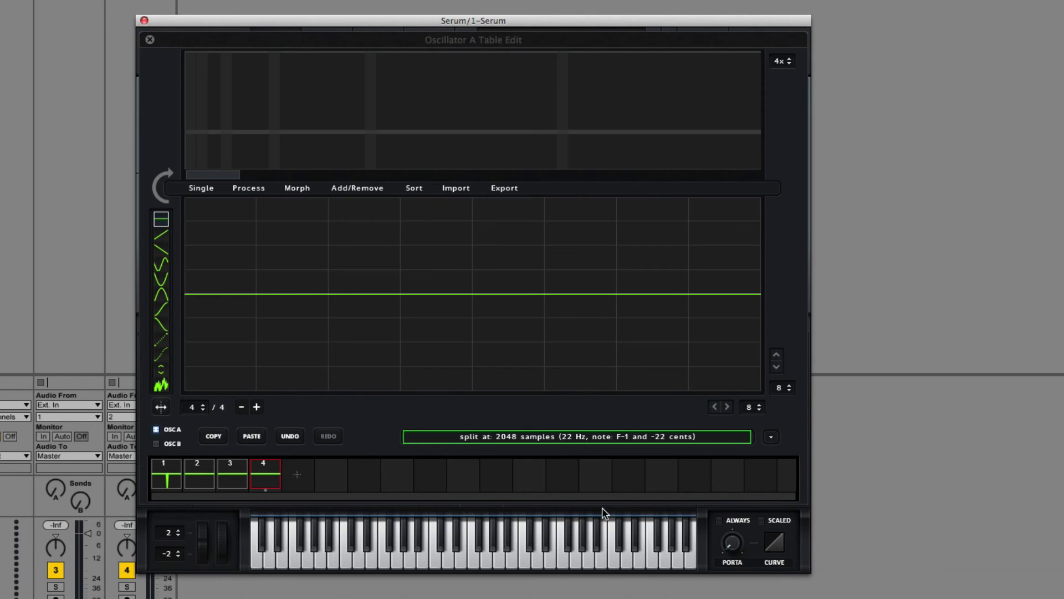
{"action": "left_click", "coordinate": [543, 441]}
{"action": "type", "text": "2048"}
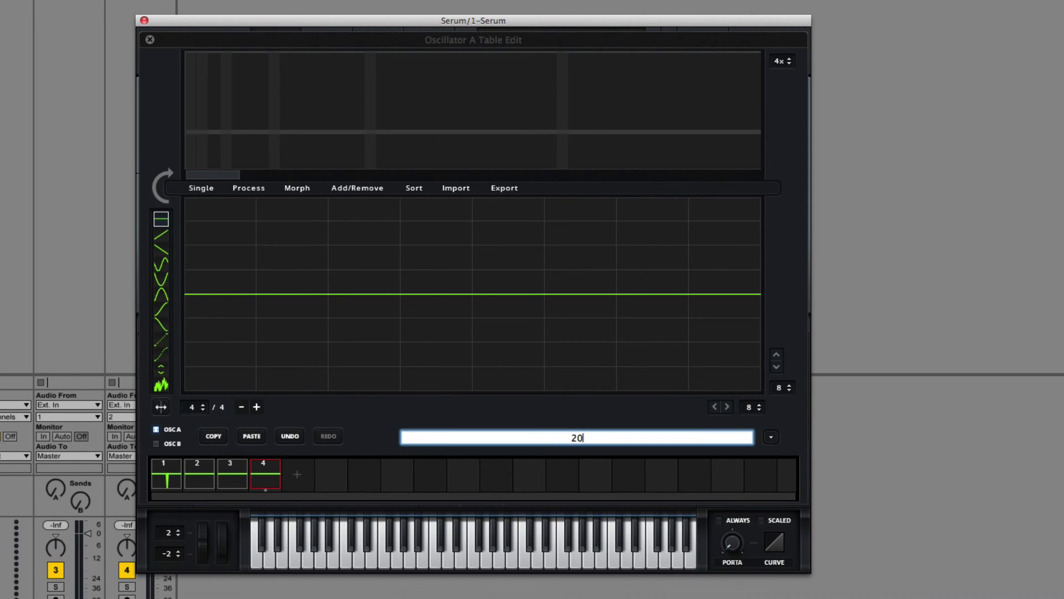
{"action": "key", "text": "Return"}
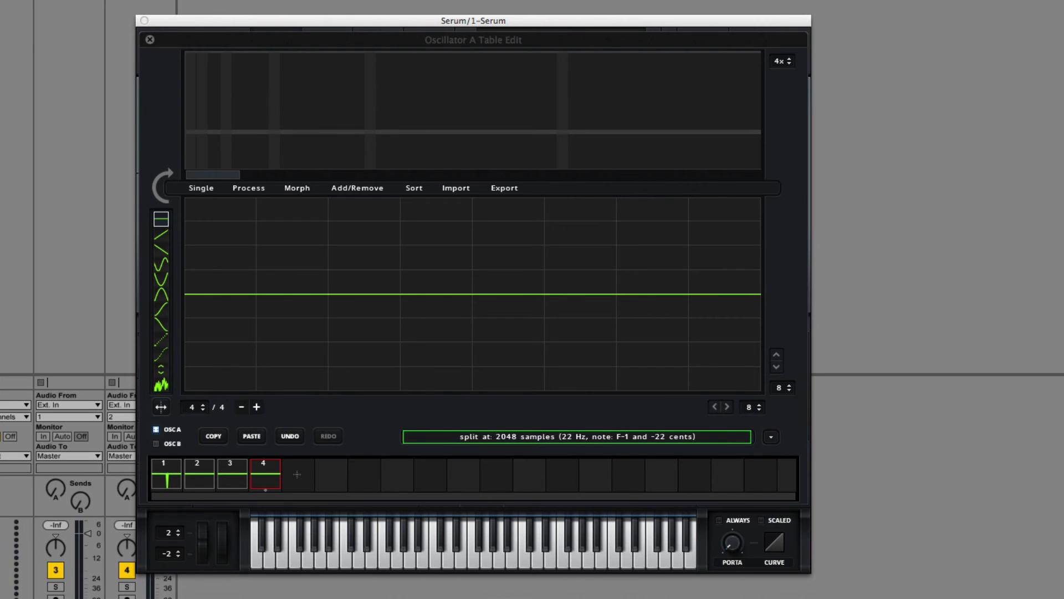
{"action": "left_click_drag", "start_coordinate": [1062, 310], "coordinate": [534, 311]}
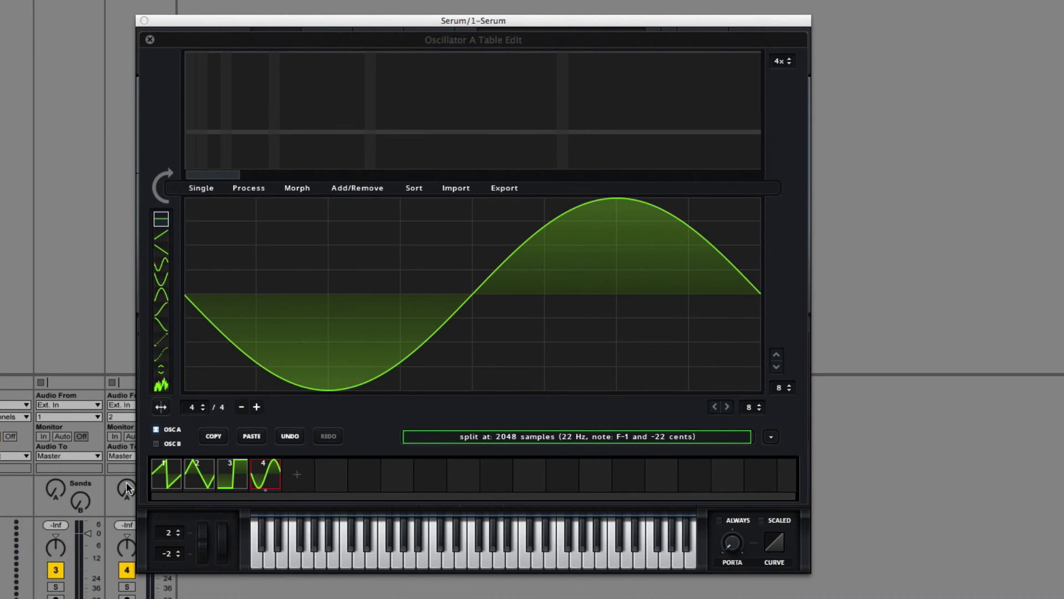
{"action": "left_click", "coordinate": [166, 476]}
{"action": "left_click", "coordinate": [150, 39]}
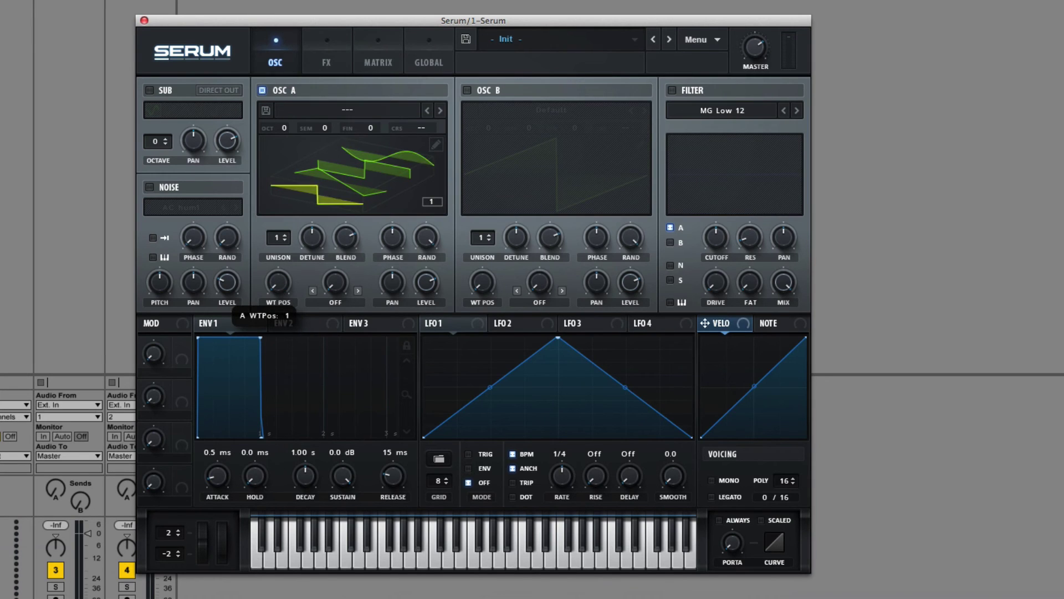
- Sweep Osc A's frames and toggle the 2D/3D display to check the four waveforms
{"action": "left_click", "coordinate": [438, 170]}
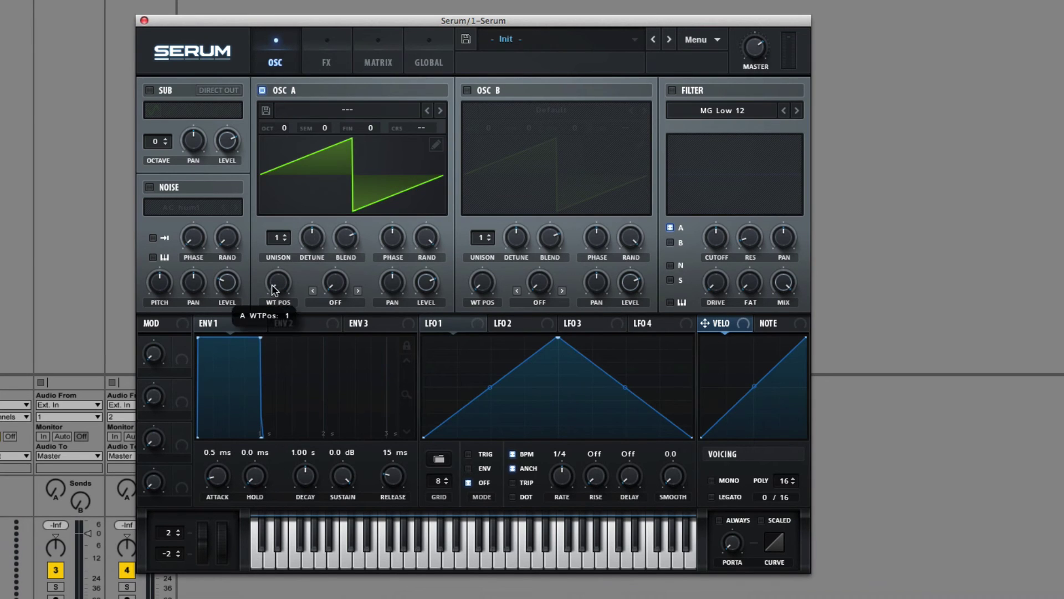
{"action": "left_click_drag", "start_coordinate": [276, 293], "coordinate": [283, 359]}
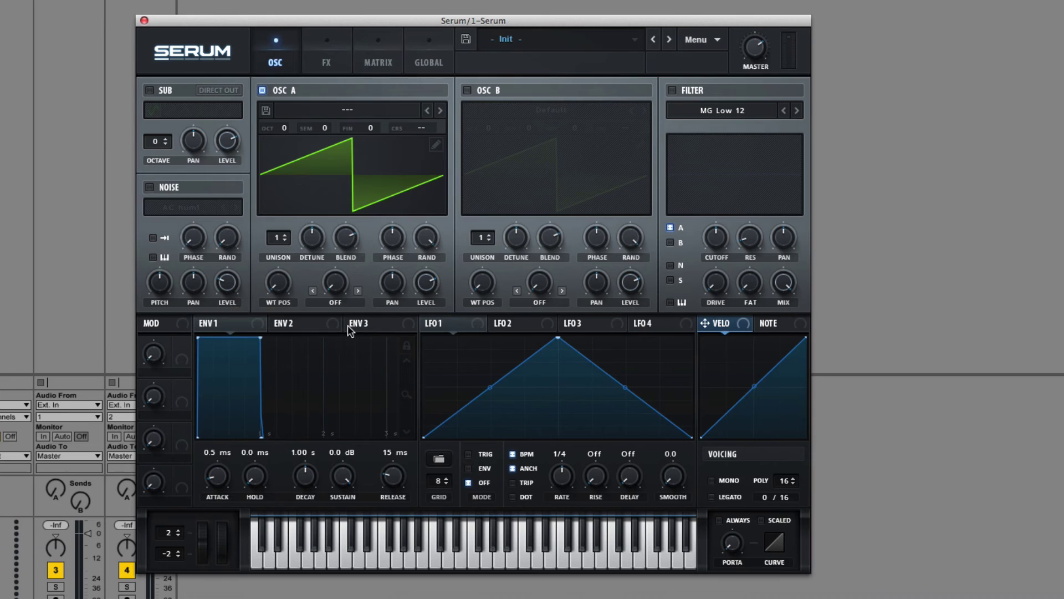
{"action": "left_click", "coordinate": [374, 167]}
{"action": "left_click", "coordinate": [374, 167]}
{"action": "left_click", "coordinate": [436, 145]}
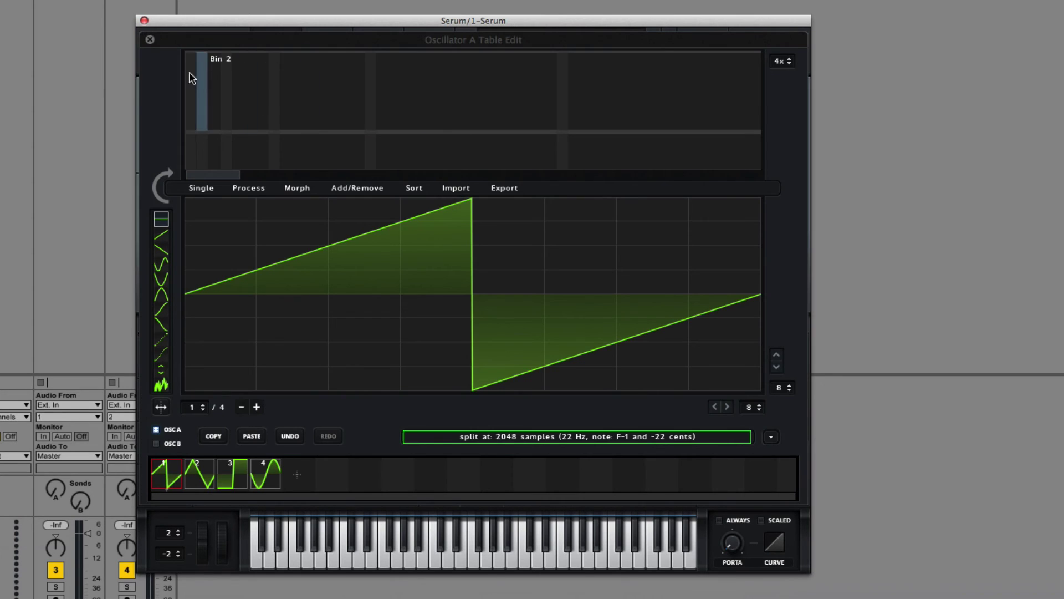
{"action": "left_click", "coordinate": [151, 40]}
- Load Analog > 4088 into Osc A and open it in the wavetable editor
{"action": "left_click", "coordinate": [358, 109]}
{"action": "mouse_move", "coordinate": [377, 124]}
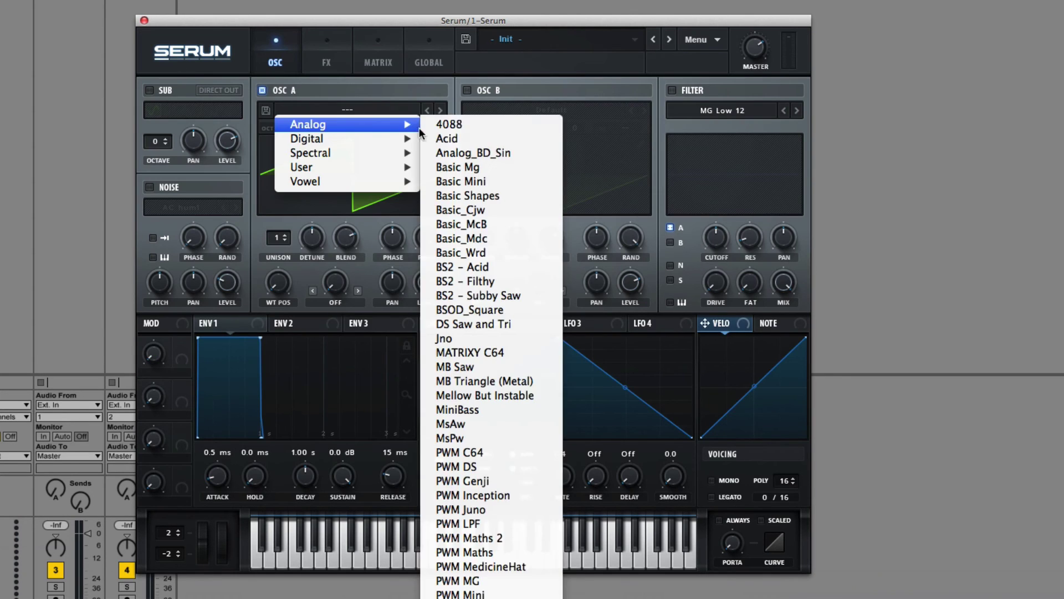
{"action": "left_click", "coordinate": [457, 125]}
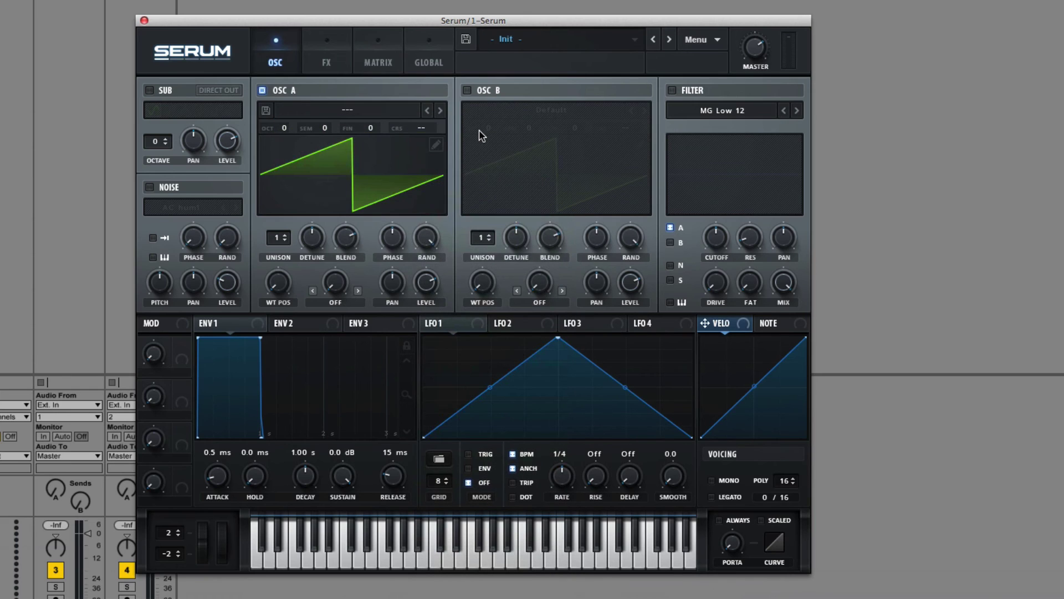
{"action": "left_click", "coordinate": [442, 145]}
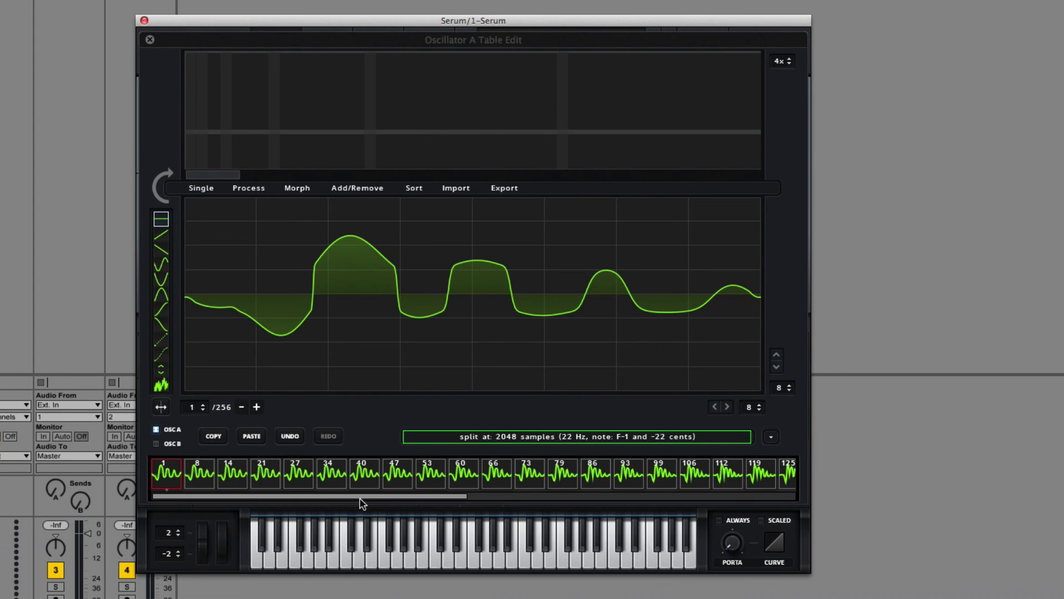
{"action": "left_click_drag", "start_coordinate": [381, 497], "coordinate": [416, 499]}
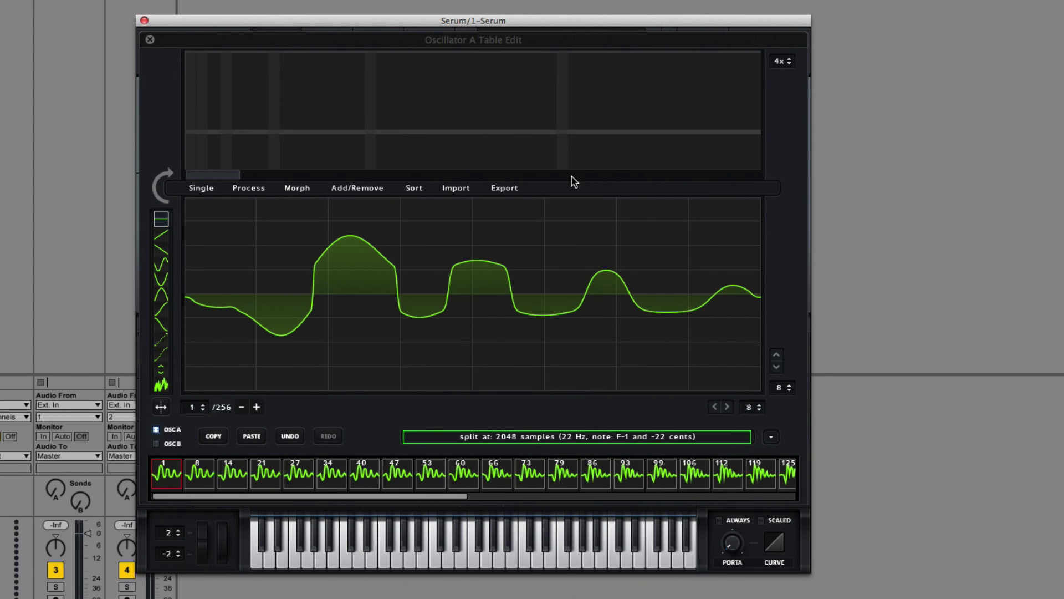
- Export all 4088 frames as a WAV under a new name, then close Serum
{"action": "left_click", "coordinate": [503, 186]}
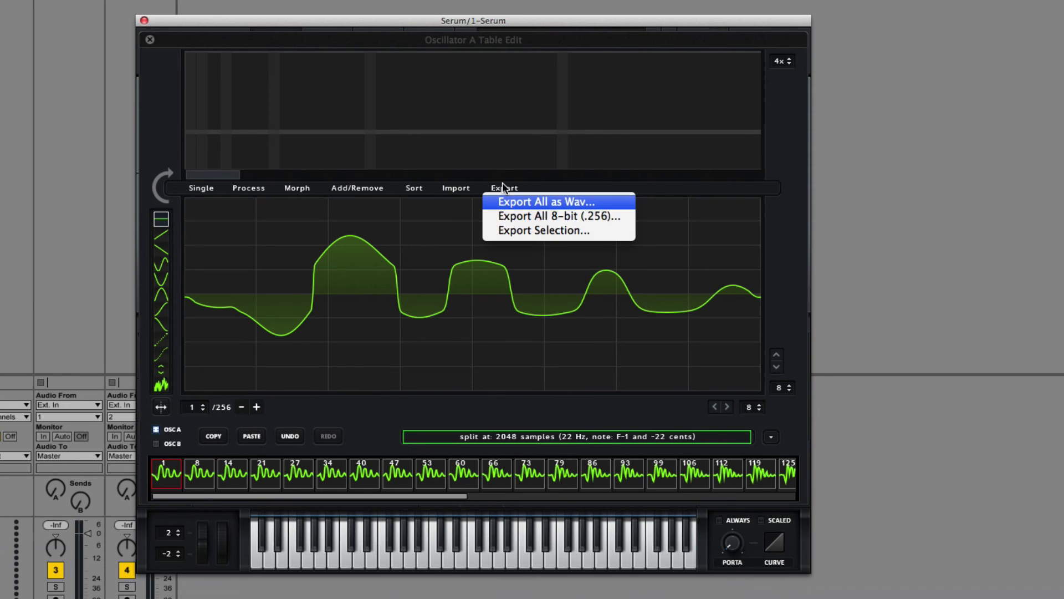
{"action": "left_click", "coordinate": [532, 201]}
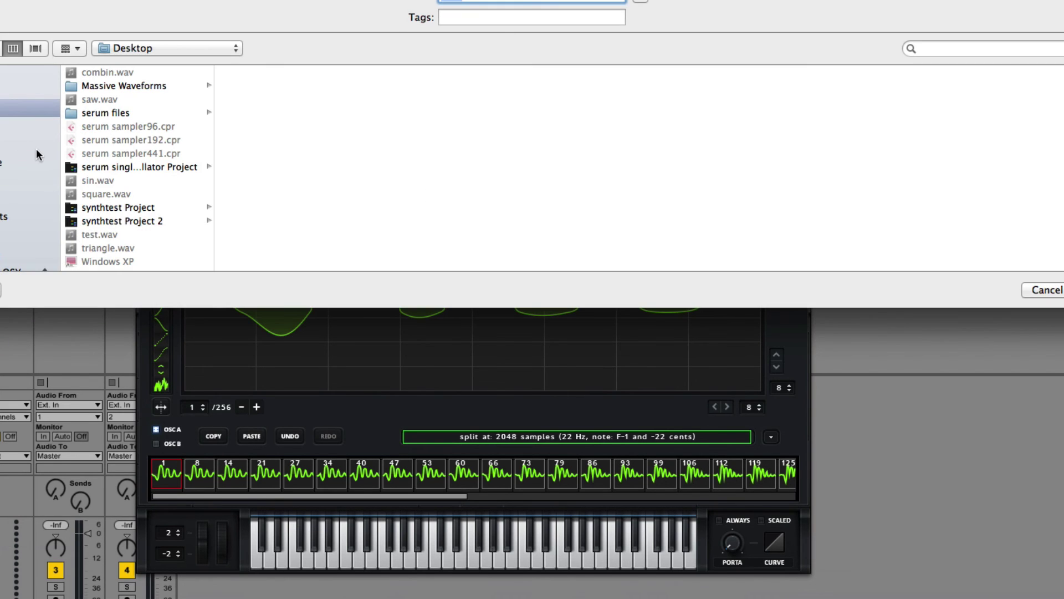
{"action": "key", "text": "Return"}
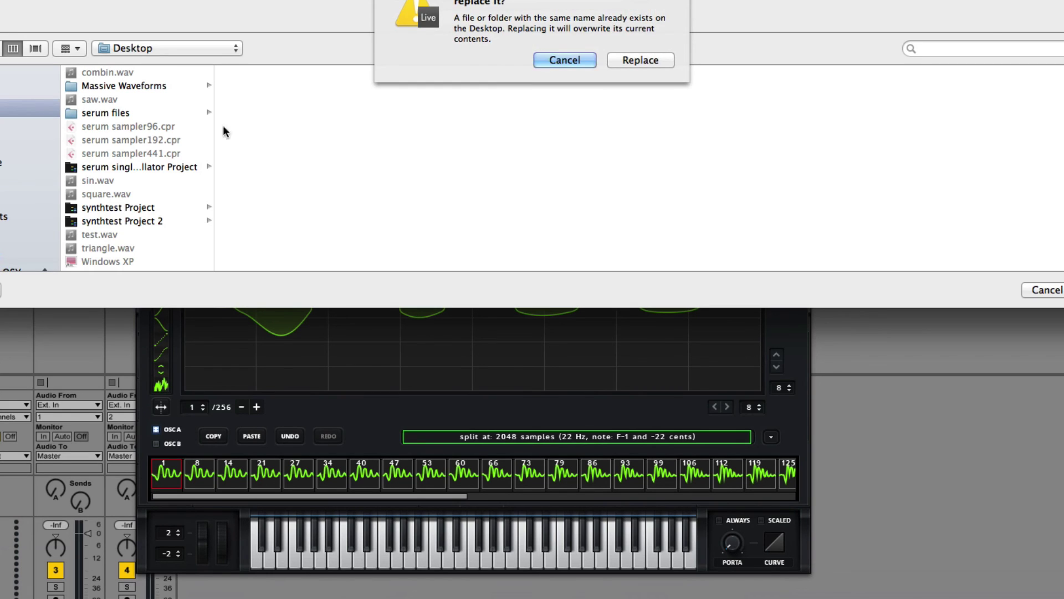
{"action": "left_click", "coordinate": [592, 59]}
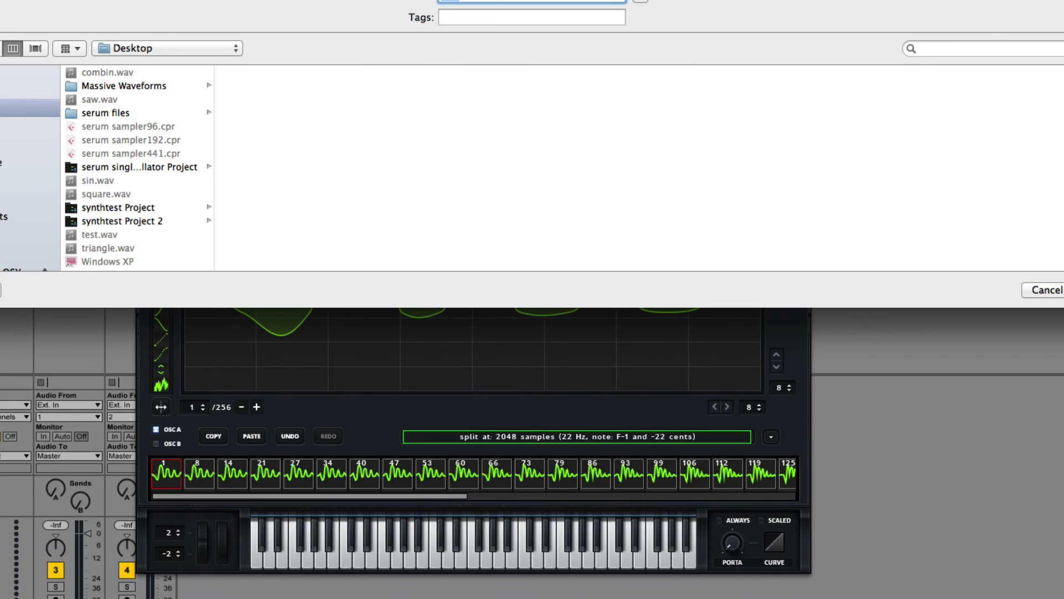
{"action": "key", "text": "Return"}
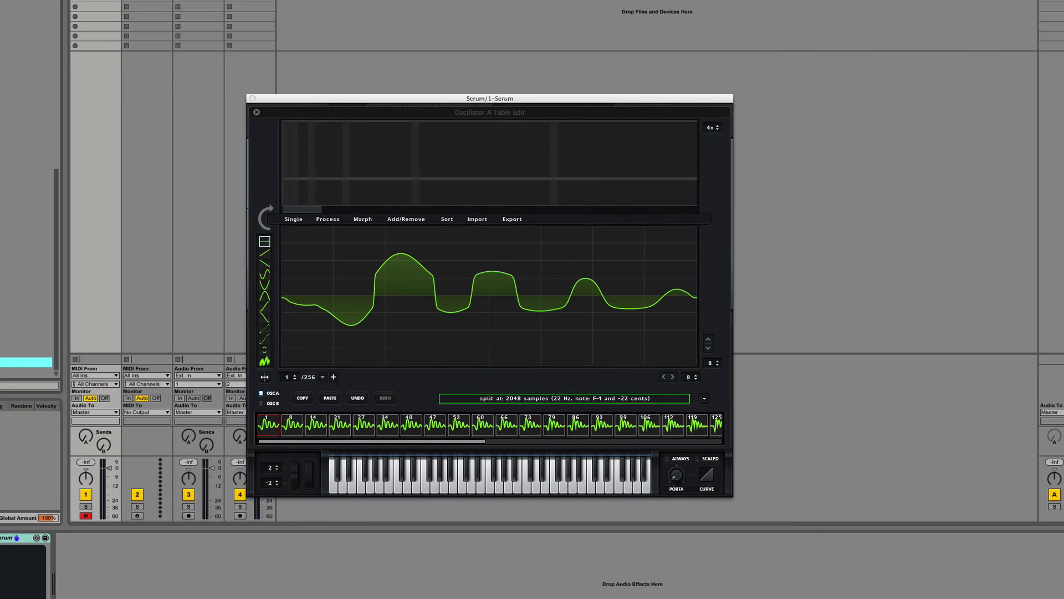
{"action": "key", "text": "super+w"}
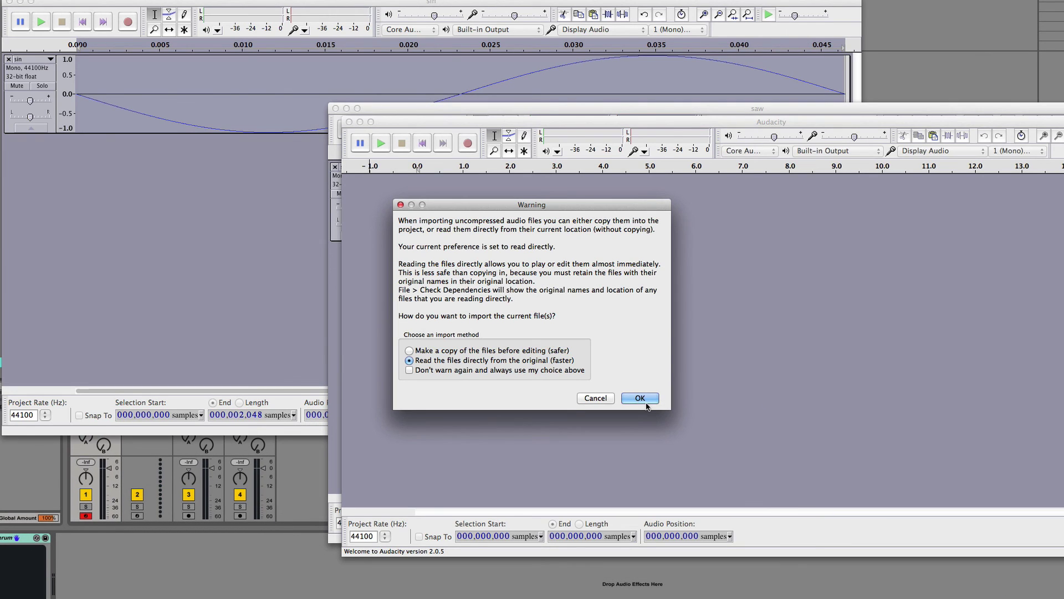
- Import test2 by reading the file directly, then zoom in on its waveform
{"action": "left_click", "coordinate": [640, 398]}
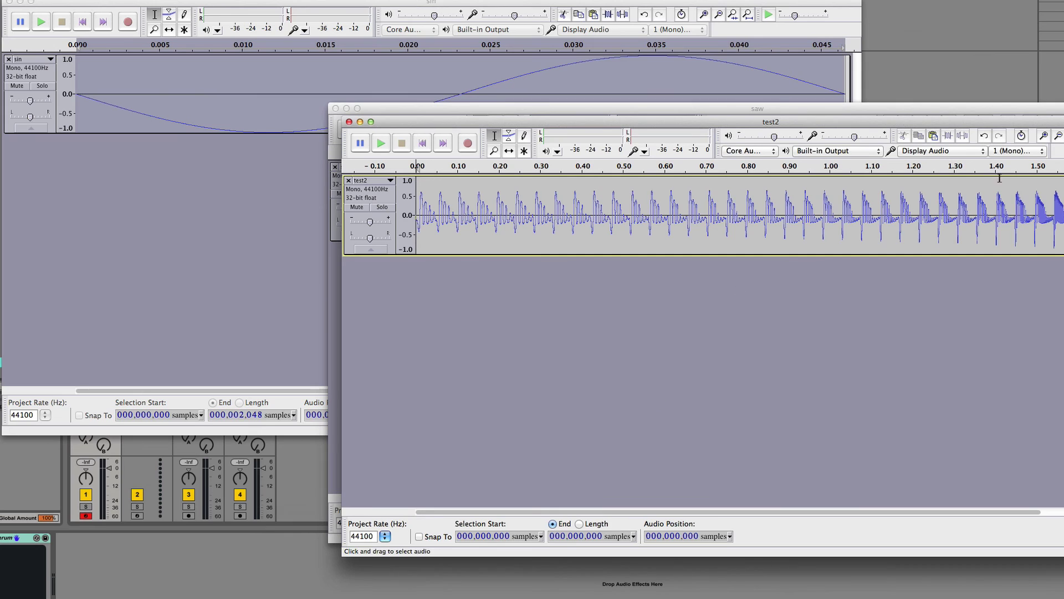
{"action": "left_click", "coordinate": [1044, 135]}
{"action": "left_click", "coordinate": [1043, 136]}
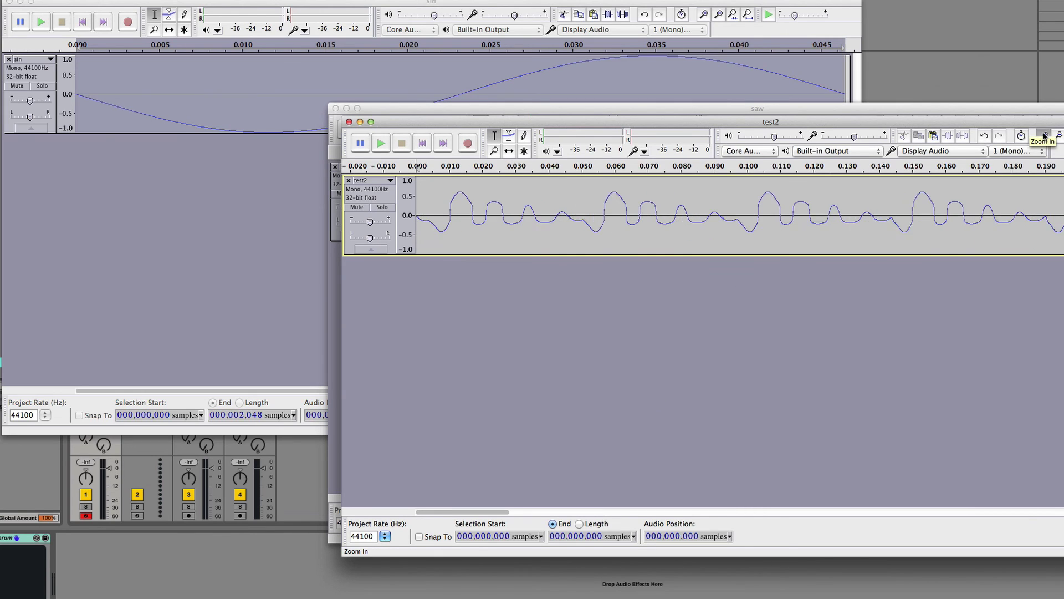
{"action": "left_click", "coordinate": [1044, 135]}
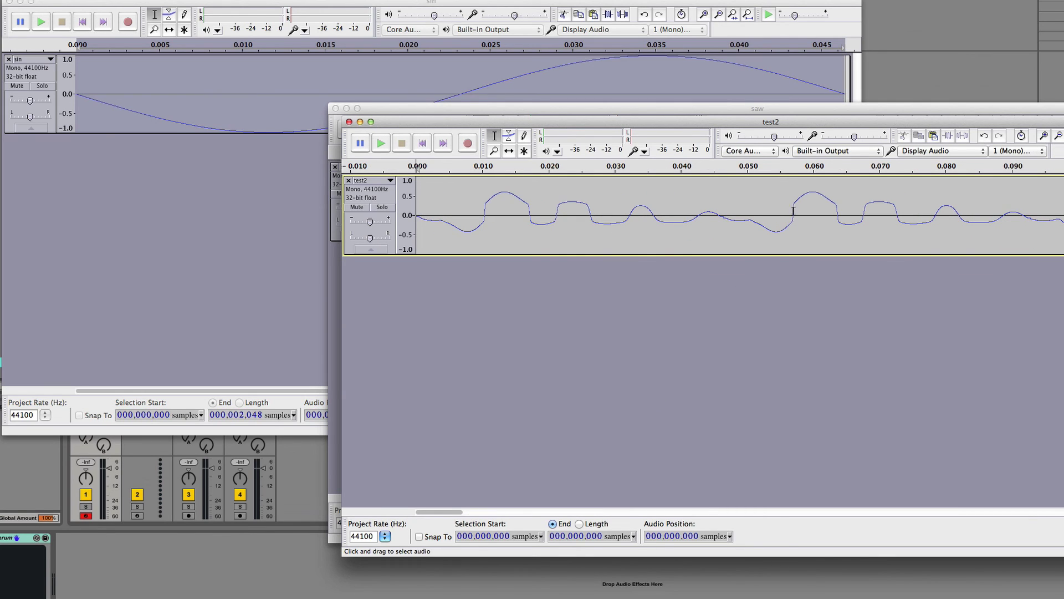
- Place Selection Start on the cycle boundary at 2,048 samples and zoom in to verify the repeat
{"action": "left_click", "coordinate": [768, 211]}
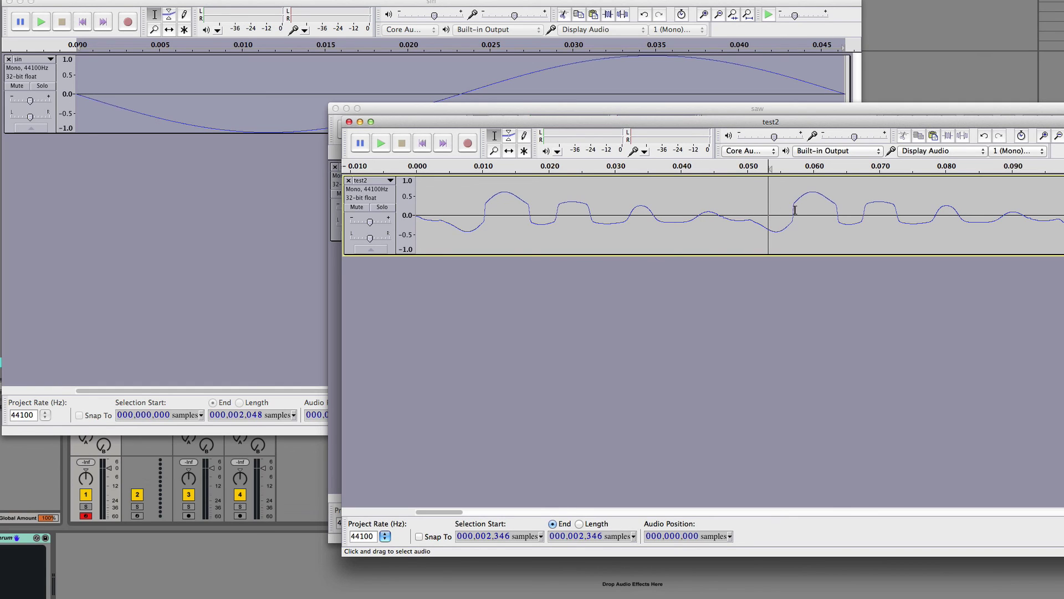
{"action": "left_click", "coordinate": [794, 210]}
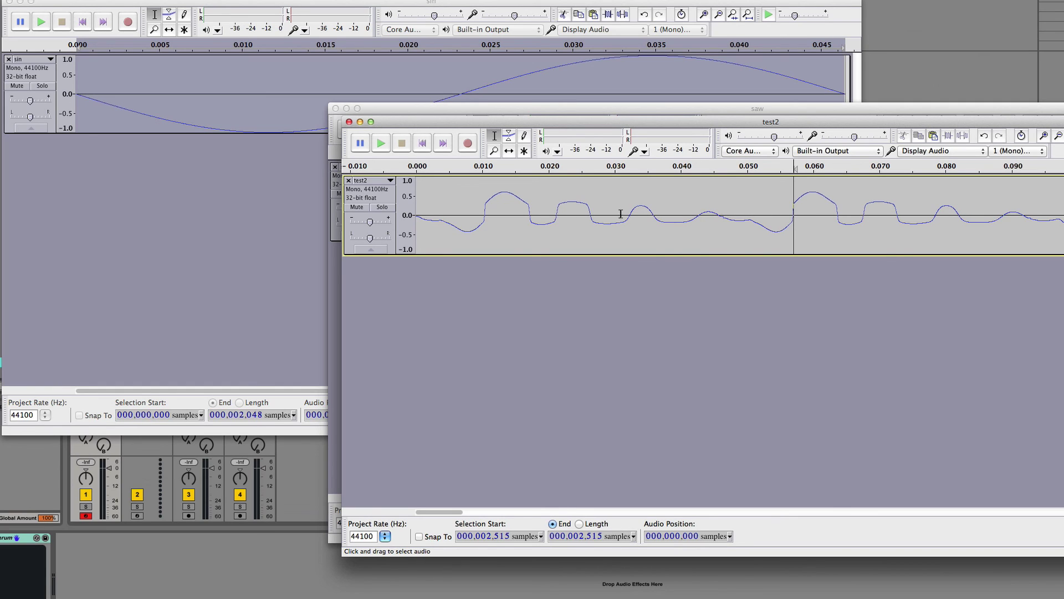
{"action": "left_click", "coordinate": [700, 210]}
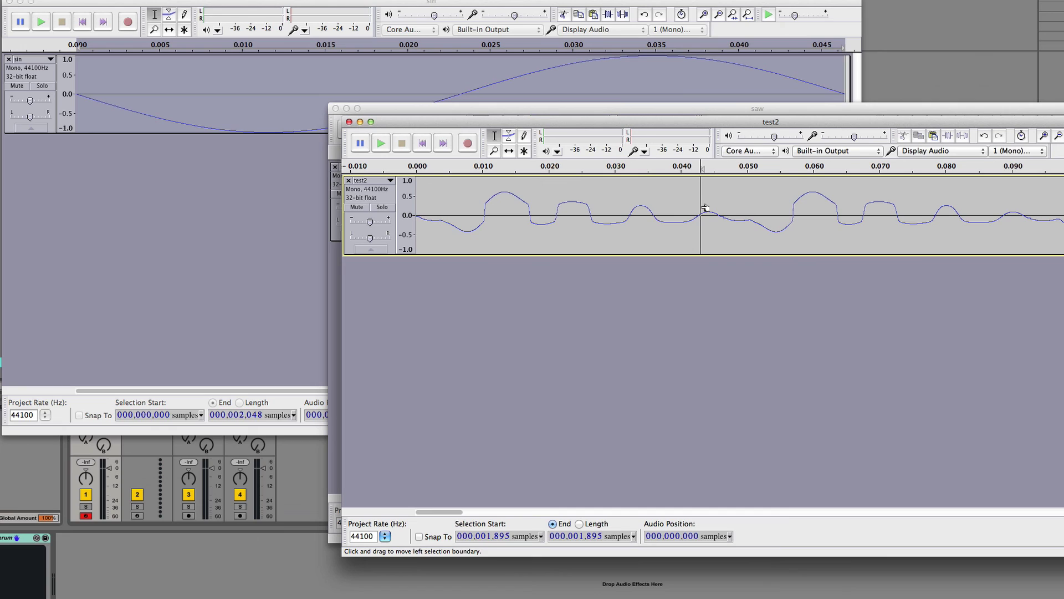
{"action": "left_click", "coordinate": [722, 213]}
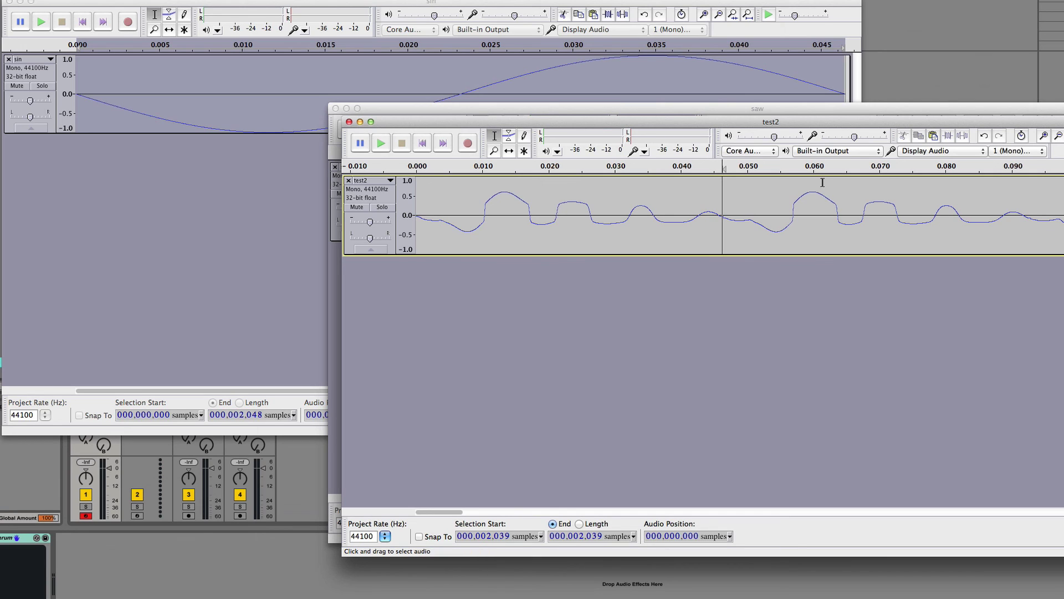
{"action": "left_click", "coordinate": [1045, 136]}
{"action": "left_click", "coordinate": [1044, 136]}
{"action": "left_click", "coordinate": [1045, 136]}
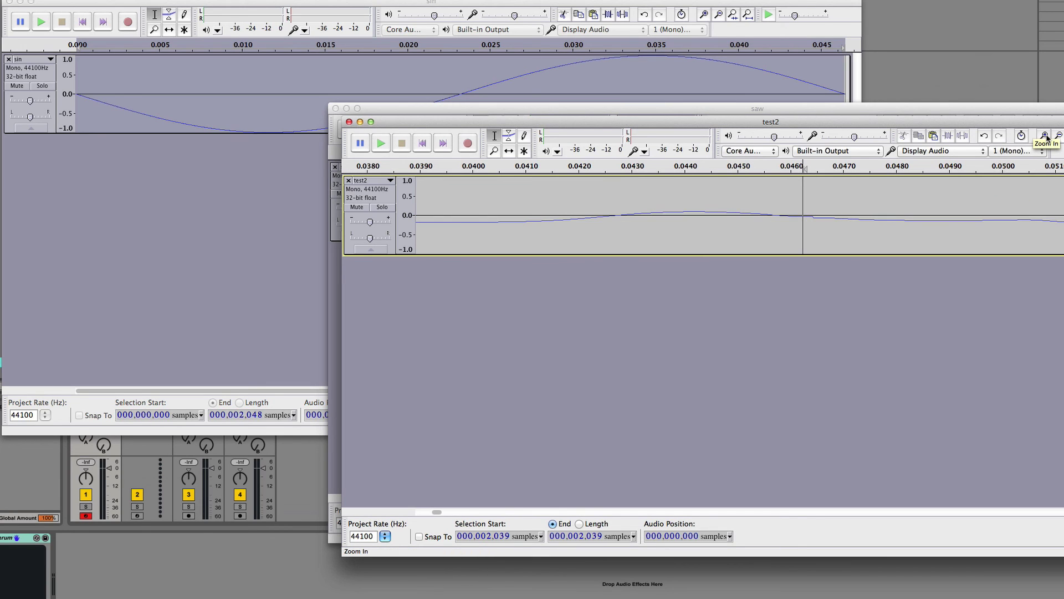
{"action": "key", "text": "Right"}
{"action": "key", "text": "Right"}
{"action": "key", "text": "Right"}
{"action": "key", "text": "Right"}
{"action": "key", "text": "Right"}
{"action": "key", "text": "Right"}
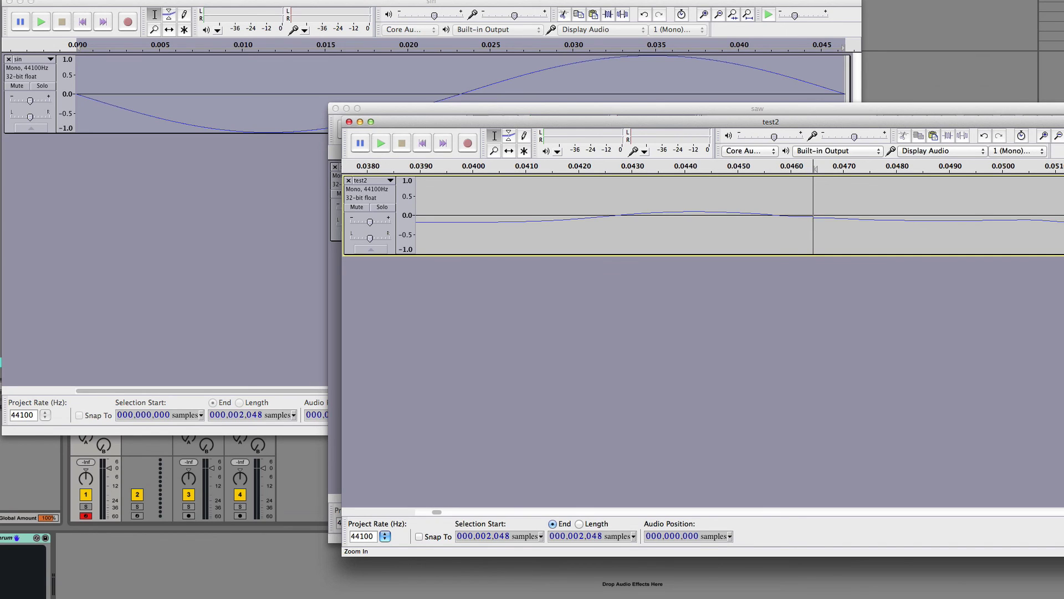
{"action": "double_click", "coordinate": [1045, 136]}
{"action": "double_click", "coordinate": [1045, 137]}
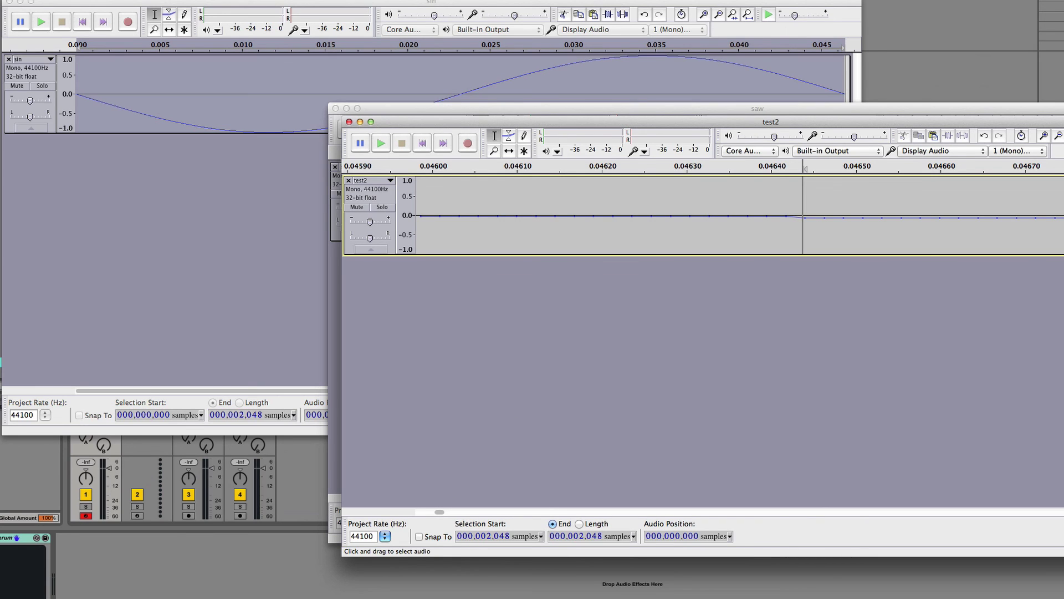
- Zoom out fully to show the entire test2 file
{"action": "left_click", "coordinate": [1058, 137]}
{"action": "left_click", "coordinate": [1058, 136]}
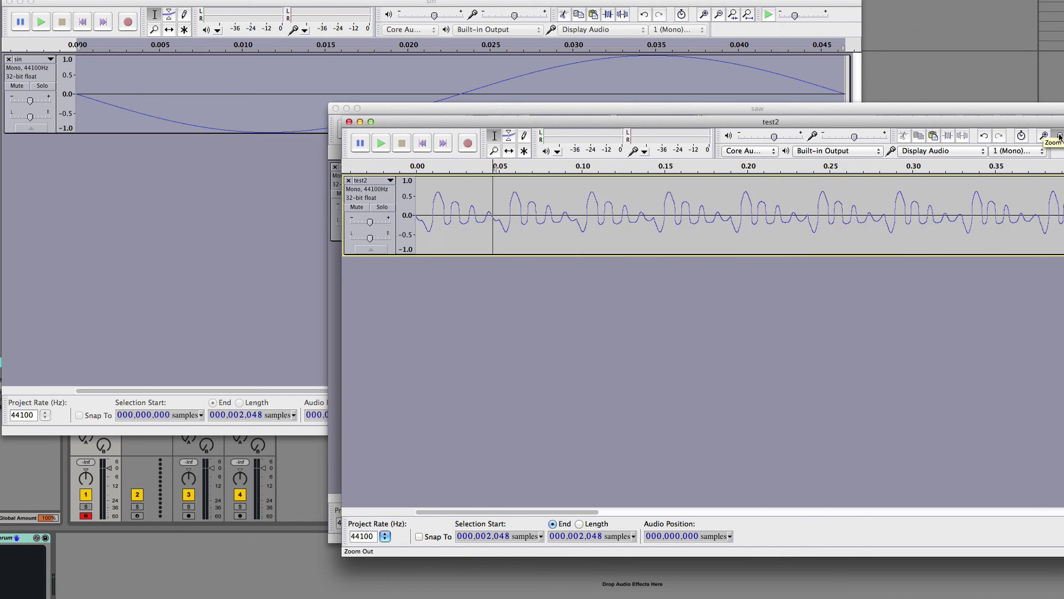
{"action": "left_click", "coordinate": [1058, 136]}
{"action": "left_click", "coordinate": [1058, 137]}
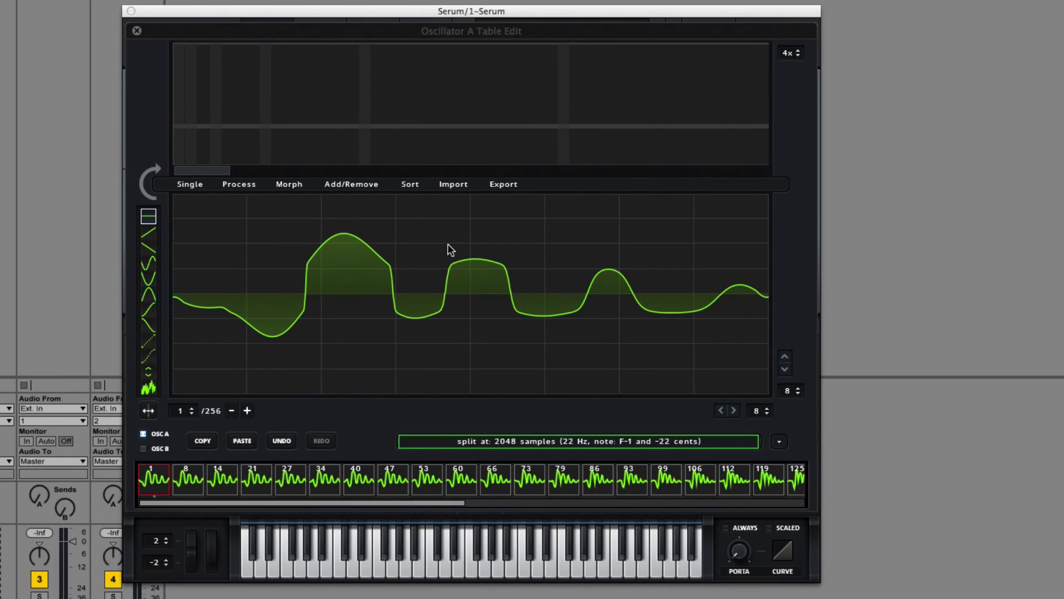
- Reset Oscillator A's wavetable with Add/Remove > Init All (default) to one saw frame
{"action": "left_click", "coordinate": [360, 184]}
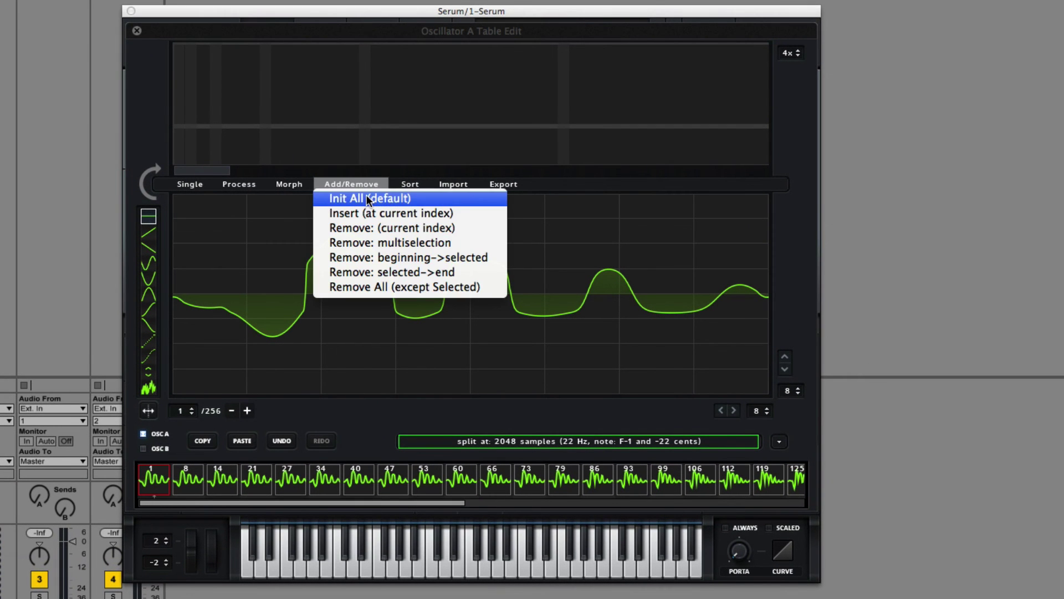
{"action": "left_click", "coordinate": [377, 507]}
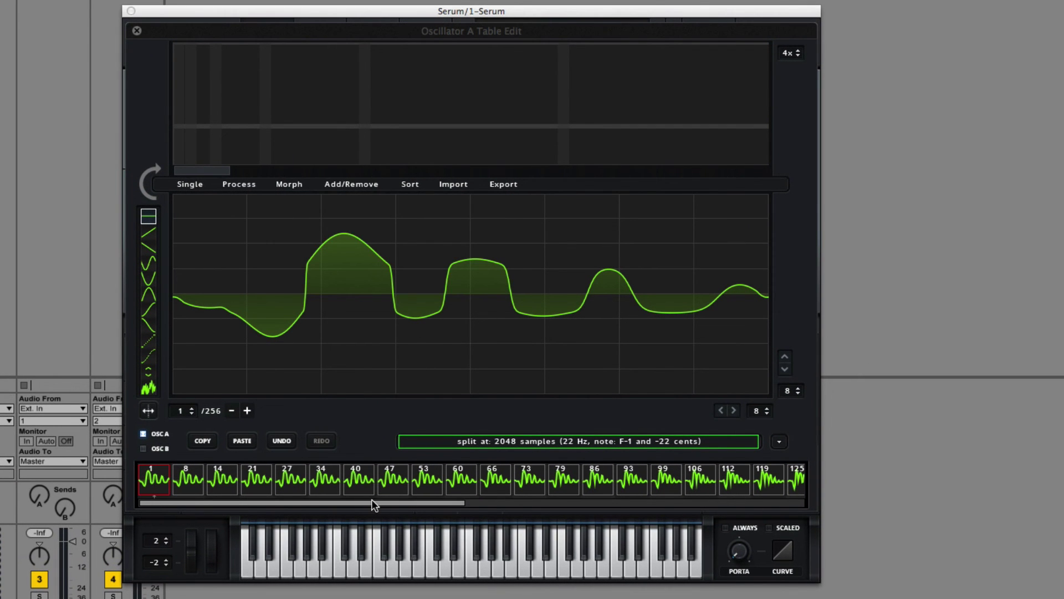
{"action": "left_click", "coordinate": [341, 185]}
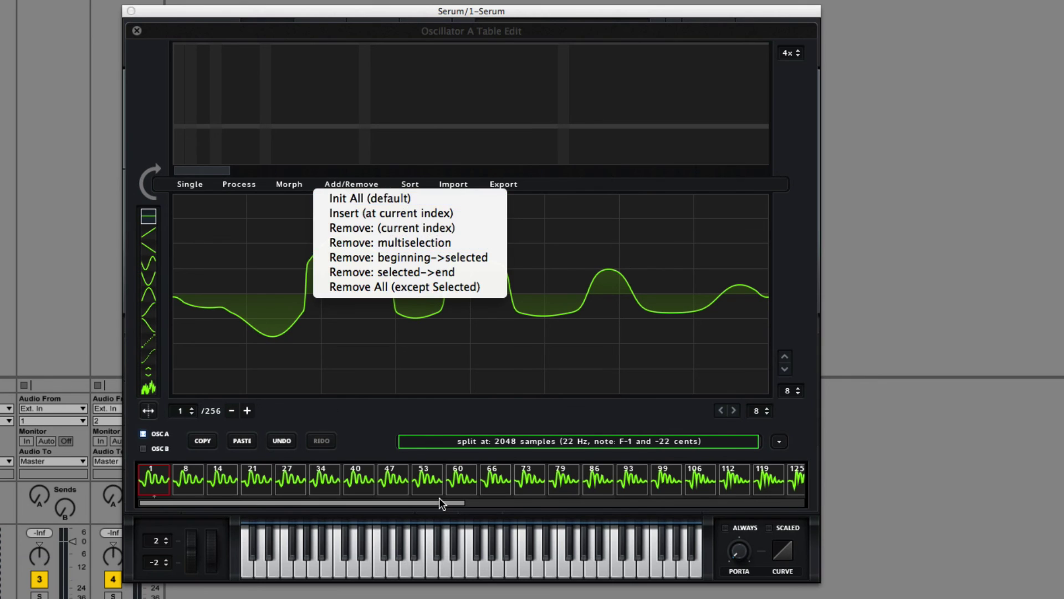
{"action": "left_click", "coordinate": [439, 497]}
{"action": "left_click", "coordinate": [344, 185]}
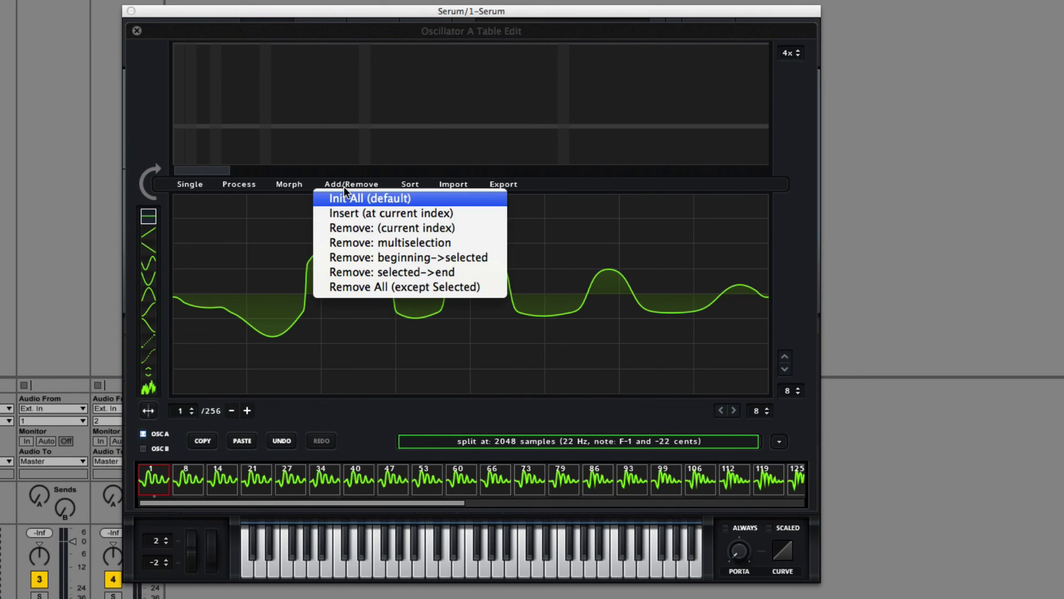
{"action": "left_click", "coordinate": [374, 198]}
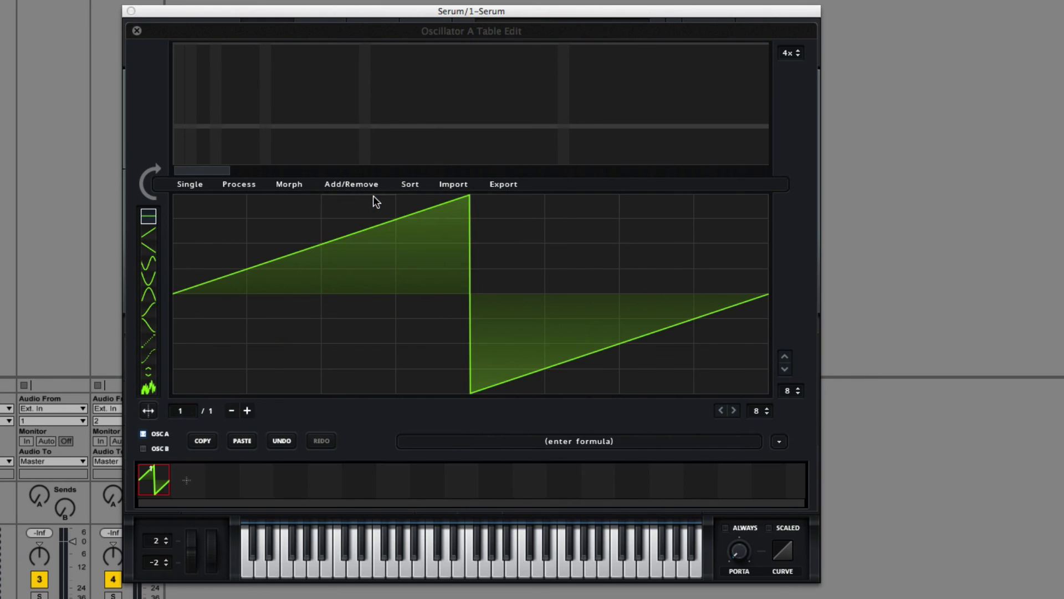
- Set the import split in the formula field to 2048 samples
{"action": "left_click", "coordinate": [603, 440]}
{"action": "type", "text": "2048"}
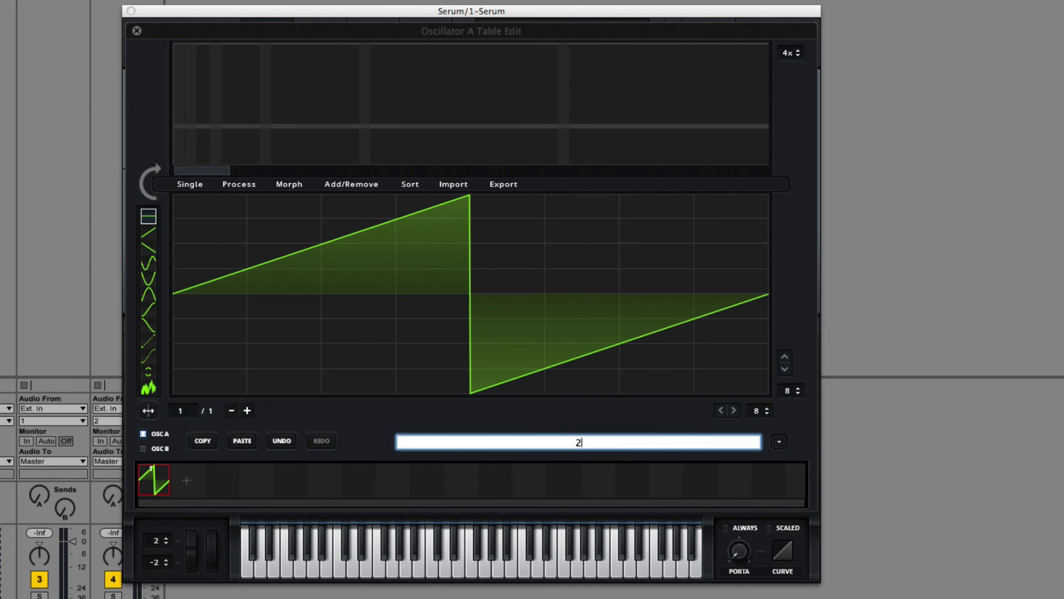
{"action": "key", "text": "Return"}
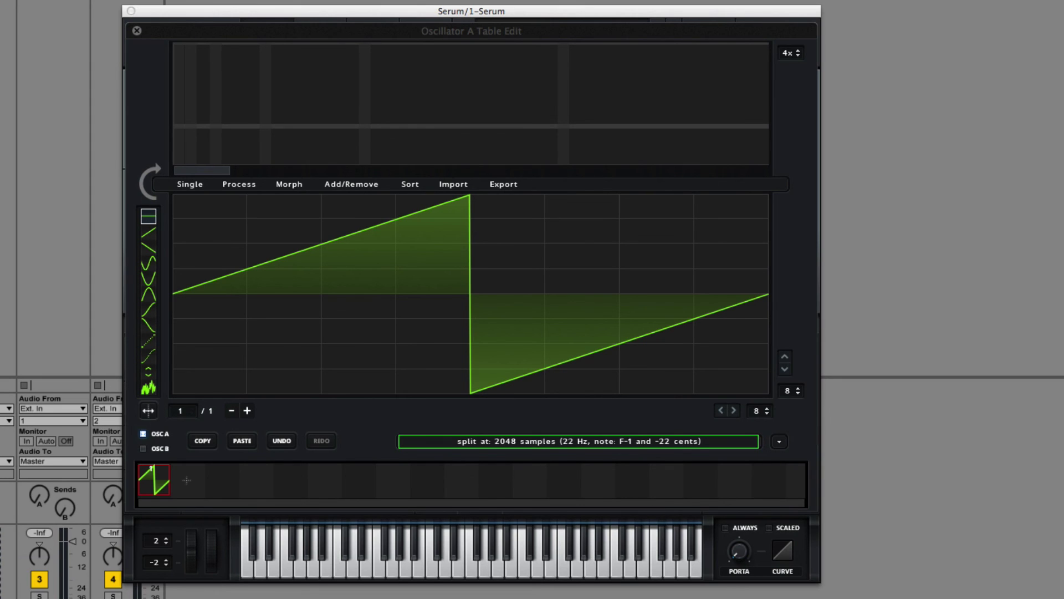
- Import the exported WAV into Table Edit and check frames 40 and 1
{"action": "left_click_drag", "start_coordinate": [451, 304], "coordinate": [461, 305]}
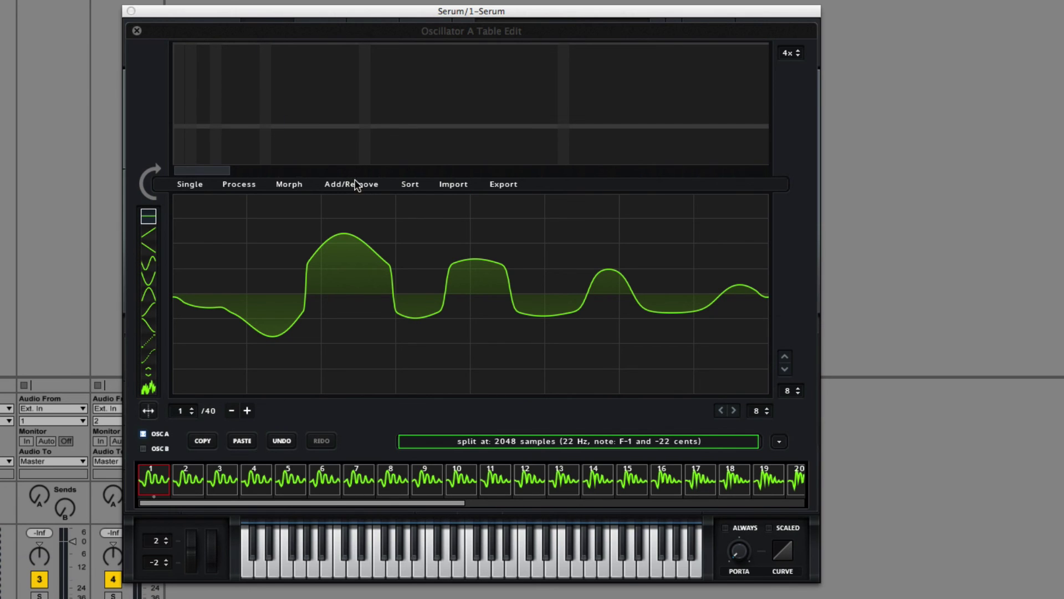
{"action": "left_click_drag", "start_coordinate": [467, 499], "coordinate": [187, 491]}
{"action": "left_click", "coordinate": [778, 481]}
{"action": "left_click", "coordinate": [154, 480]}
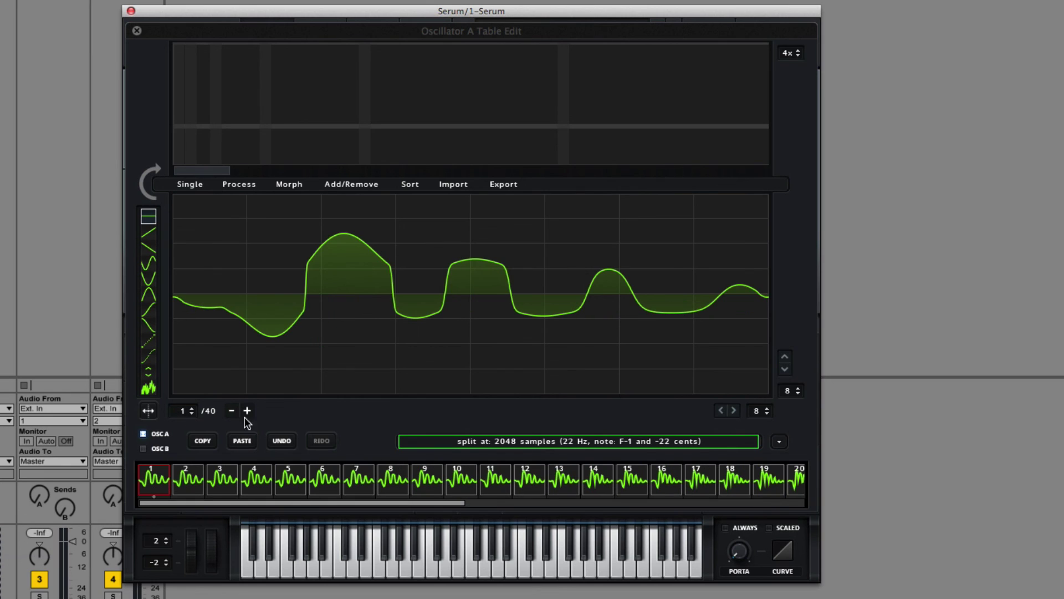
- Apply a Crossfade morph, close the table editor and sweep WT POS through the frames
{"action": "left_click", "coordinate": [355, 186]}
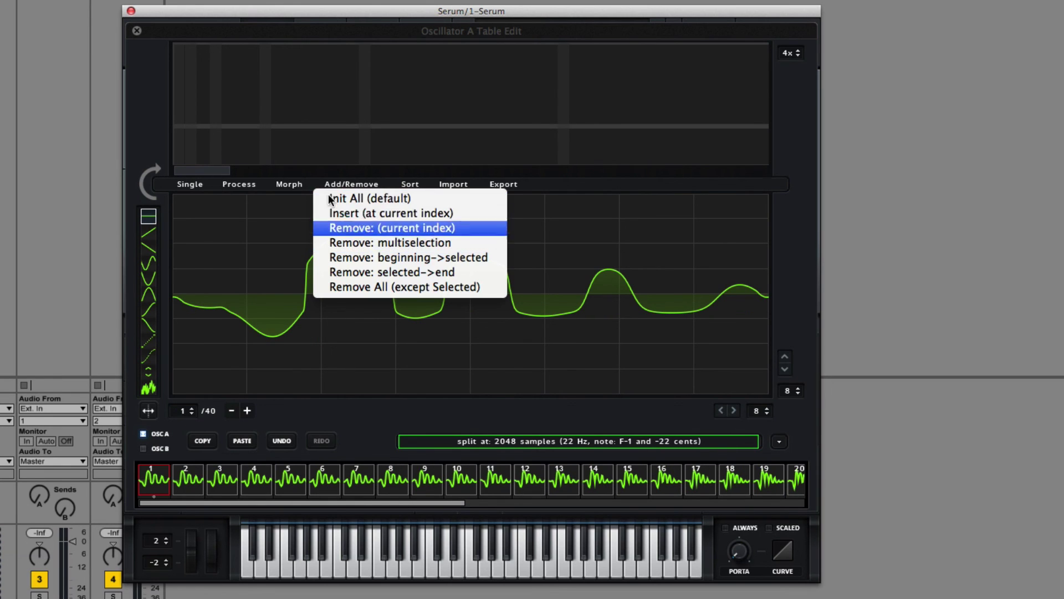
{"action": "left_click", "coordinate": [289, 184]}
{"action": "left_click", "coordinate": [331, 200]}
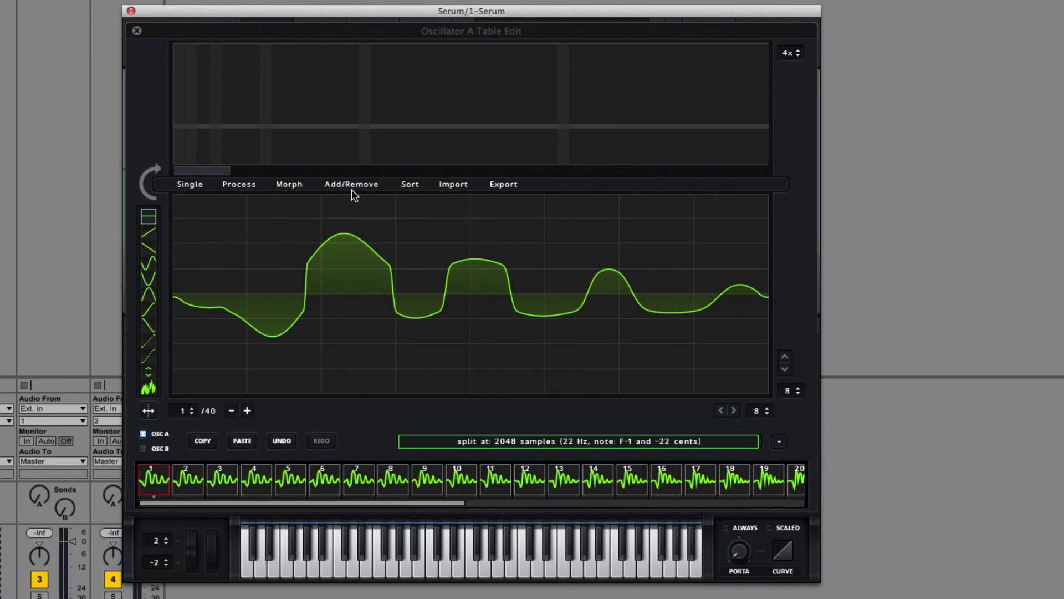
{"action": "left_click", "coordinate": [139, 30]}
{"action": "left_click_drag", "start_coordinate": [270, 283], "coordinate": [293, 330]}
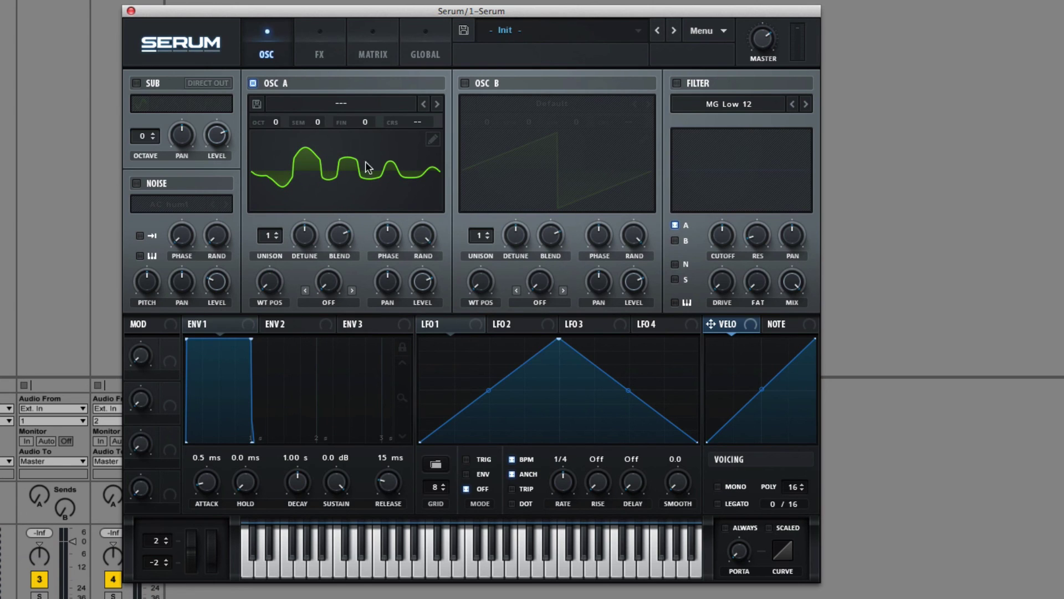
{"action": "left_click", "coordinate": [369, 106]}
{"action": "mouse_move", "coordinate": [362, 128]}
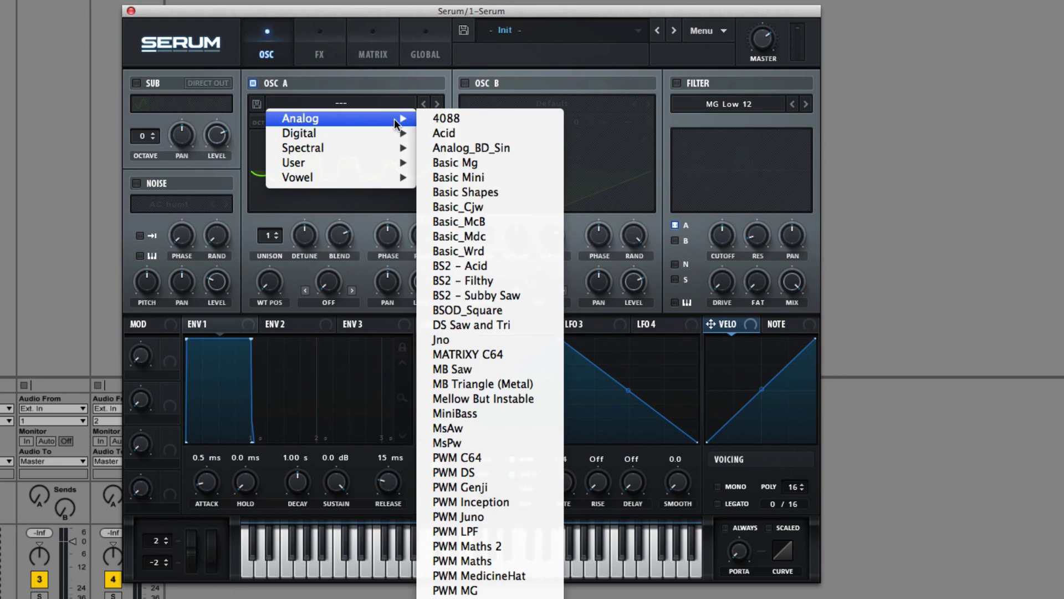
{"action": "left_click", "coordinate": [447, 134]}
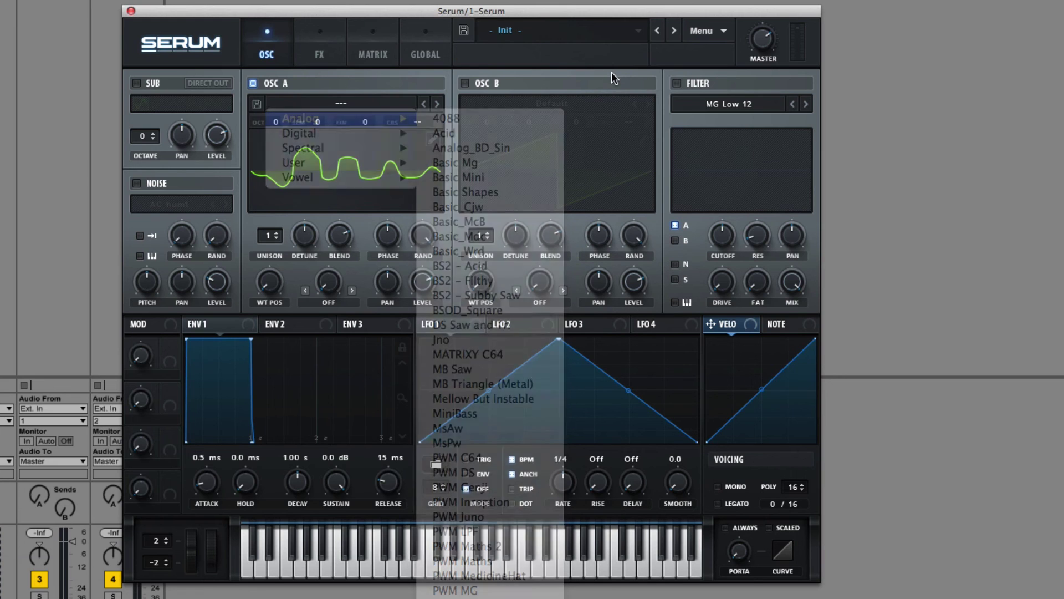